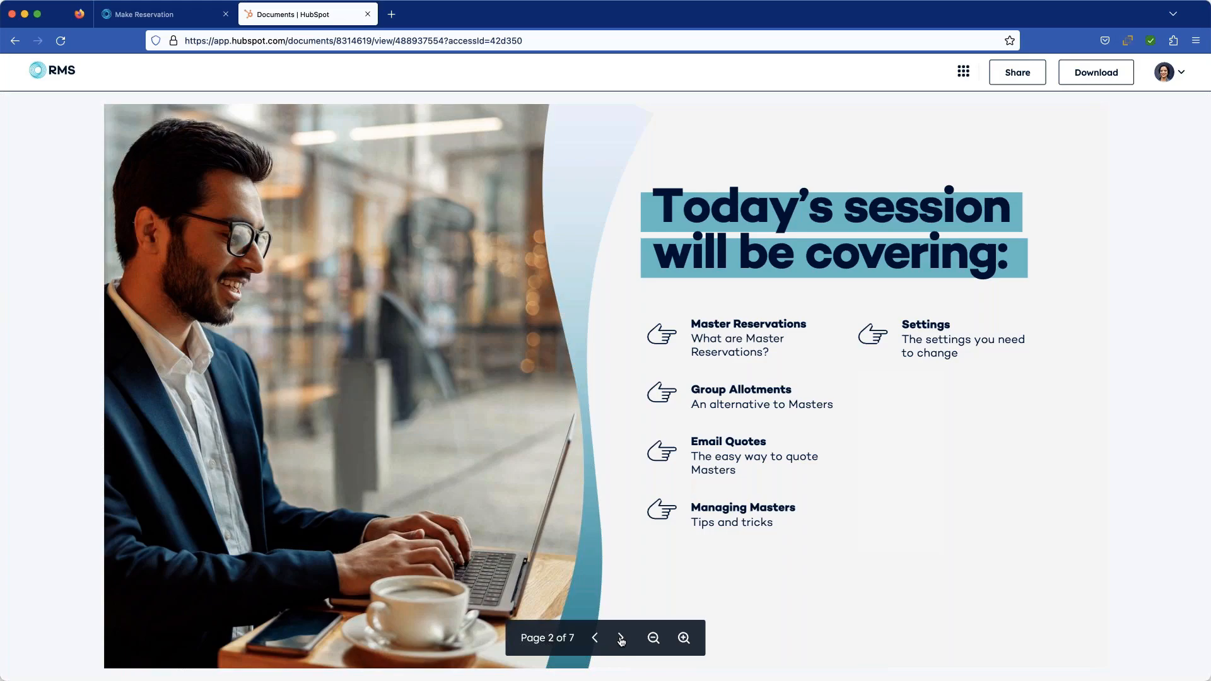
Page through the presentation on master reservations and group allotments from page 2 to the last page.
left_click(622, 639)
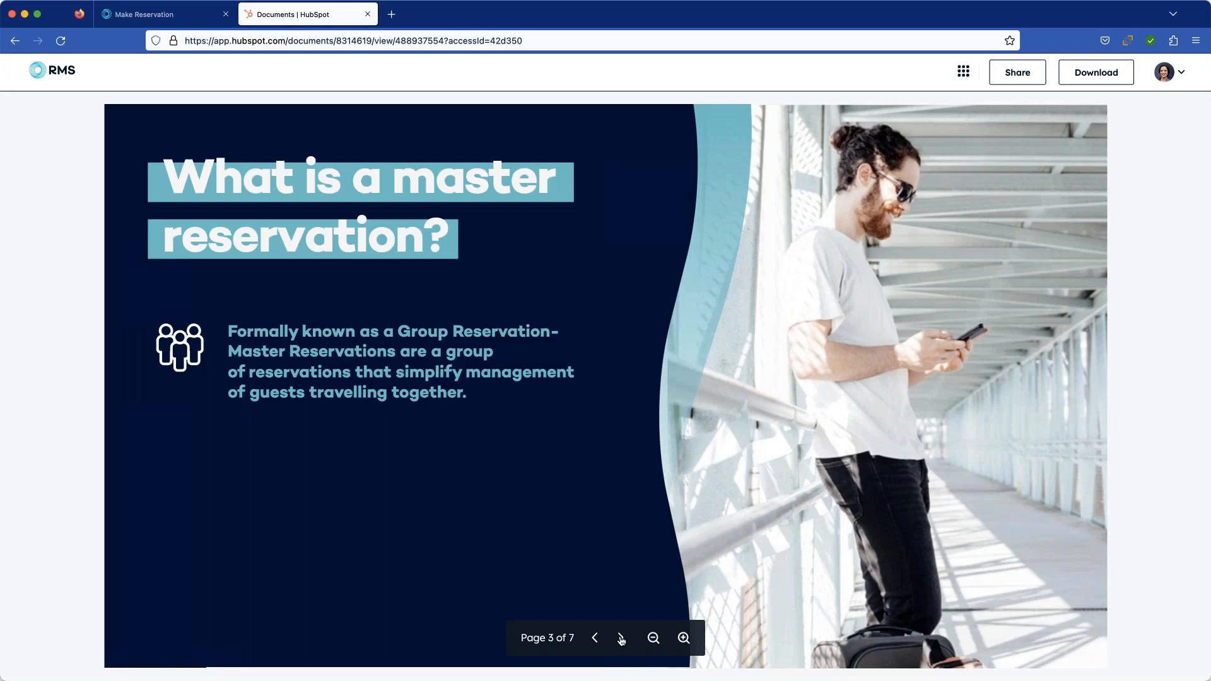
left_click(621, 639)
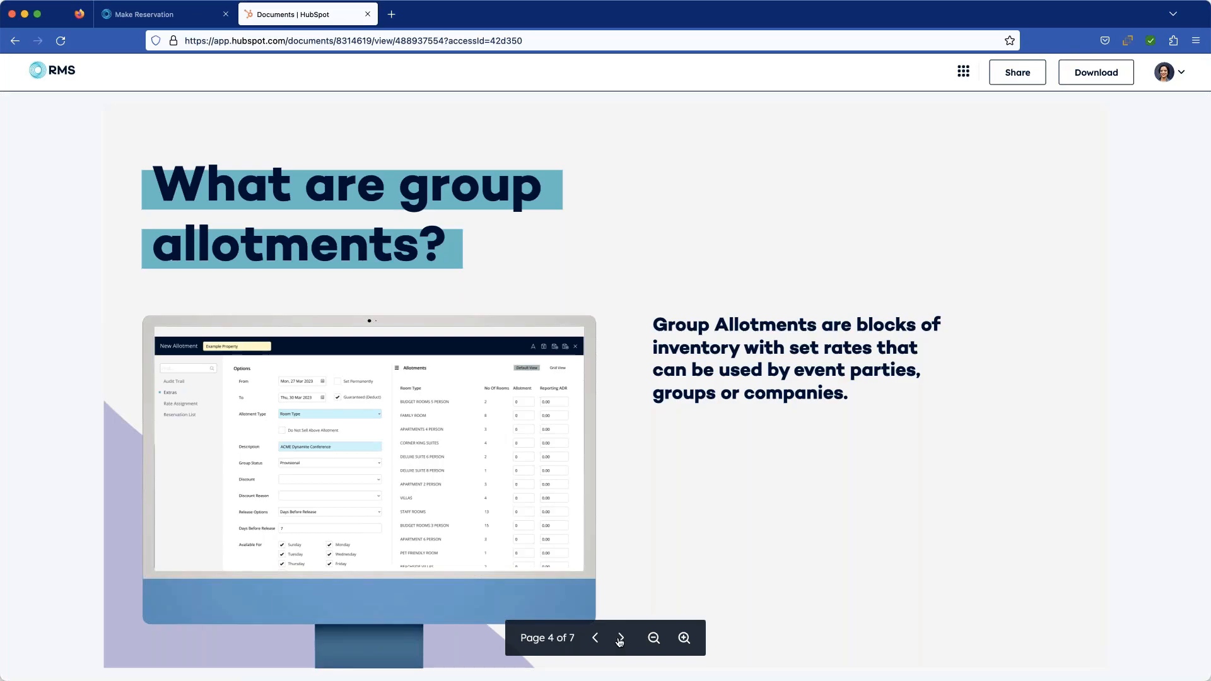
left_click(618, 639)
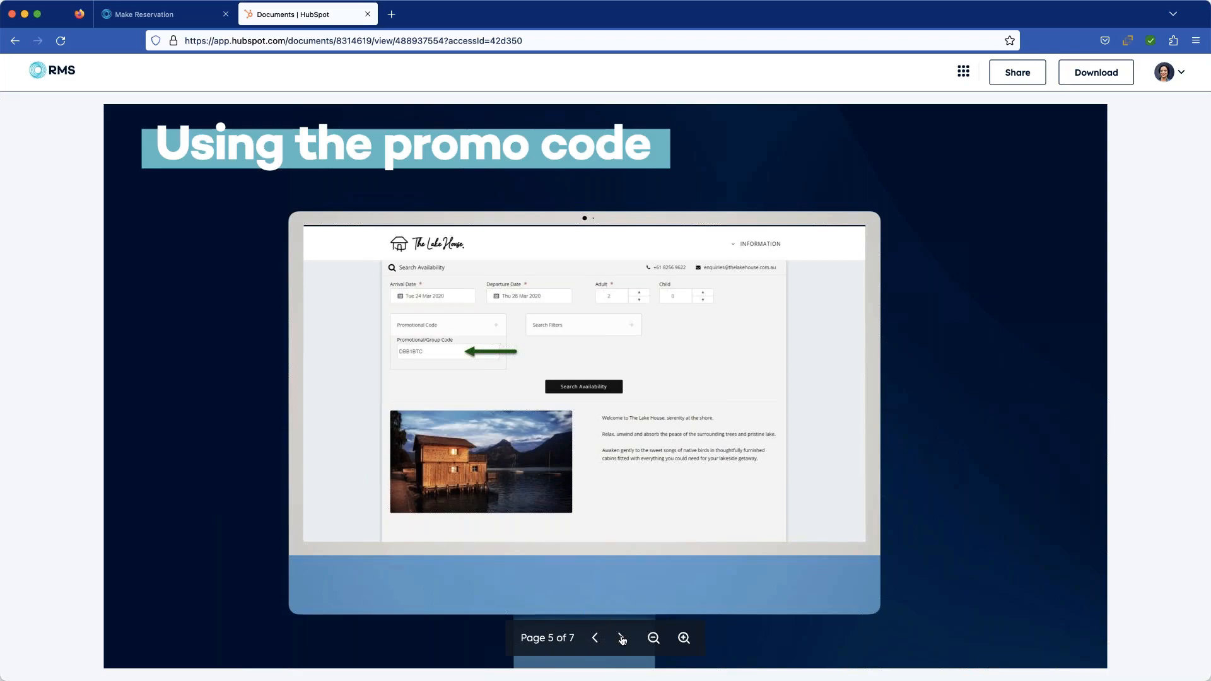
left_click(622, 639)
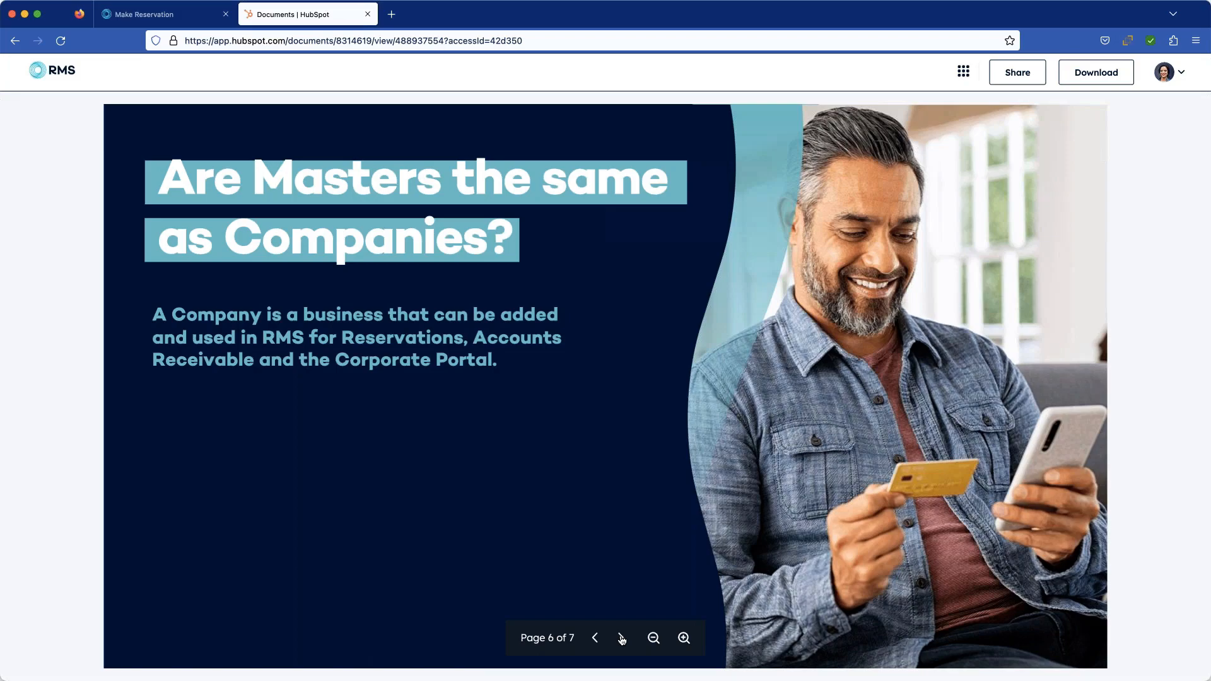
key("super+w")
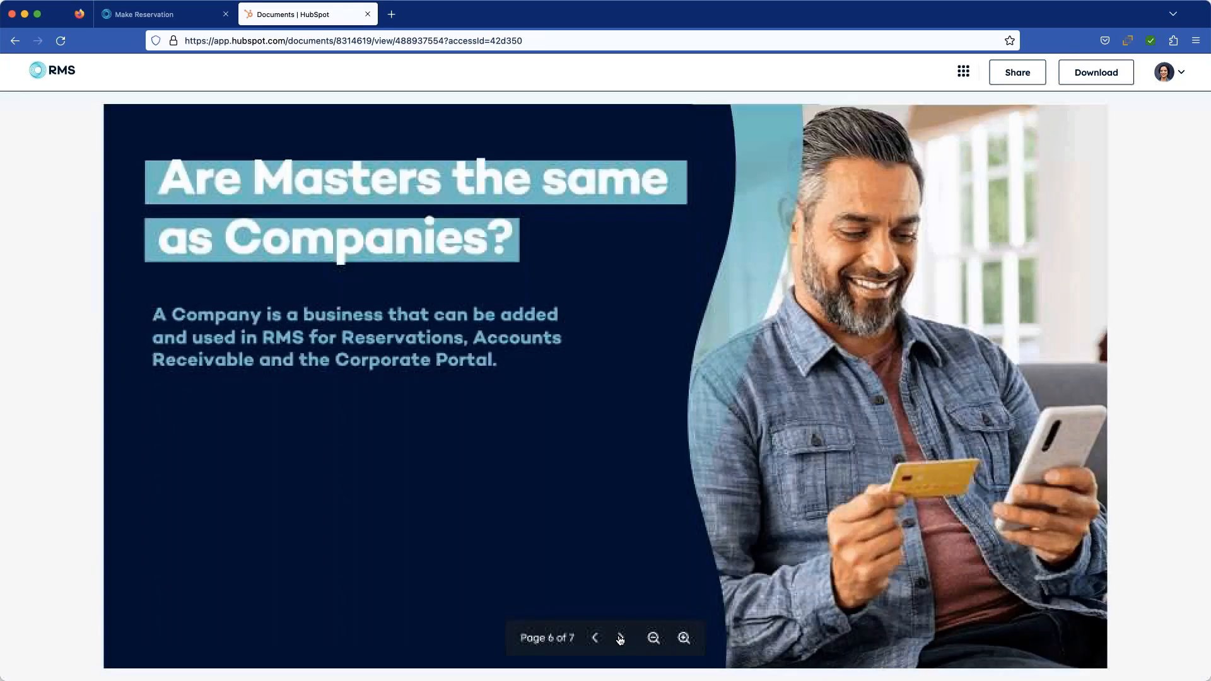
left_click(620, 638)
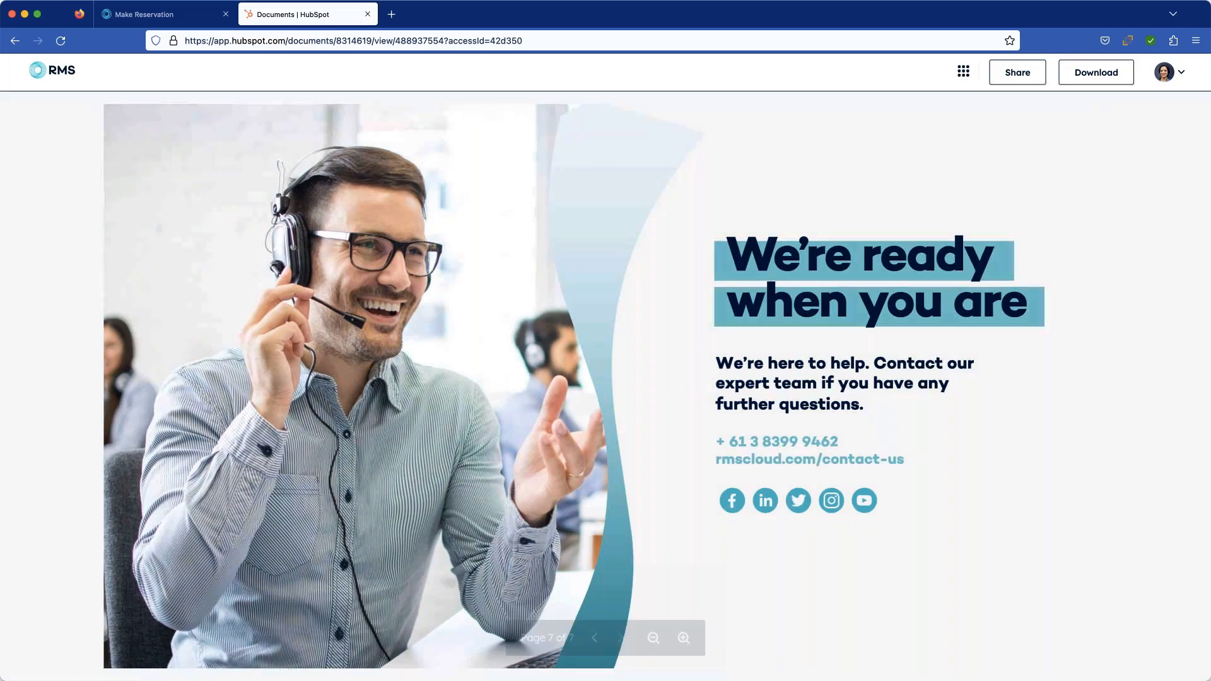
Switch to the RMS property management system and open the Group Allotments list.
left_click(175, 20)
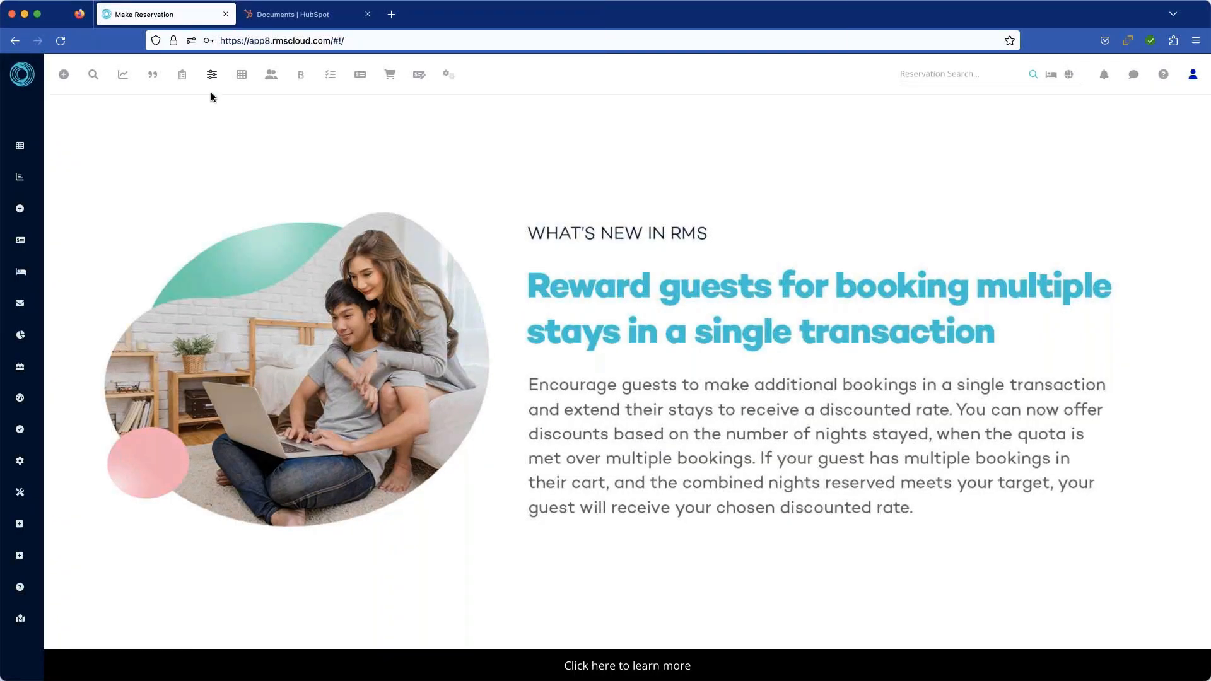
mouse_move(35, 150)
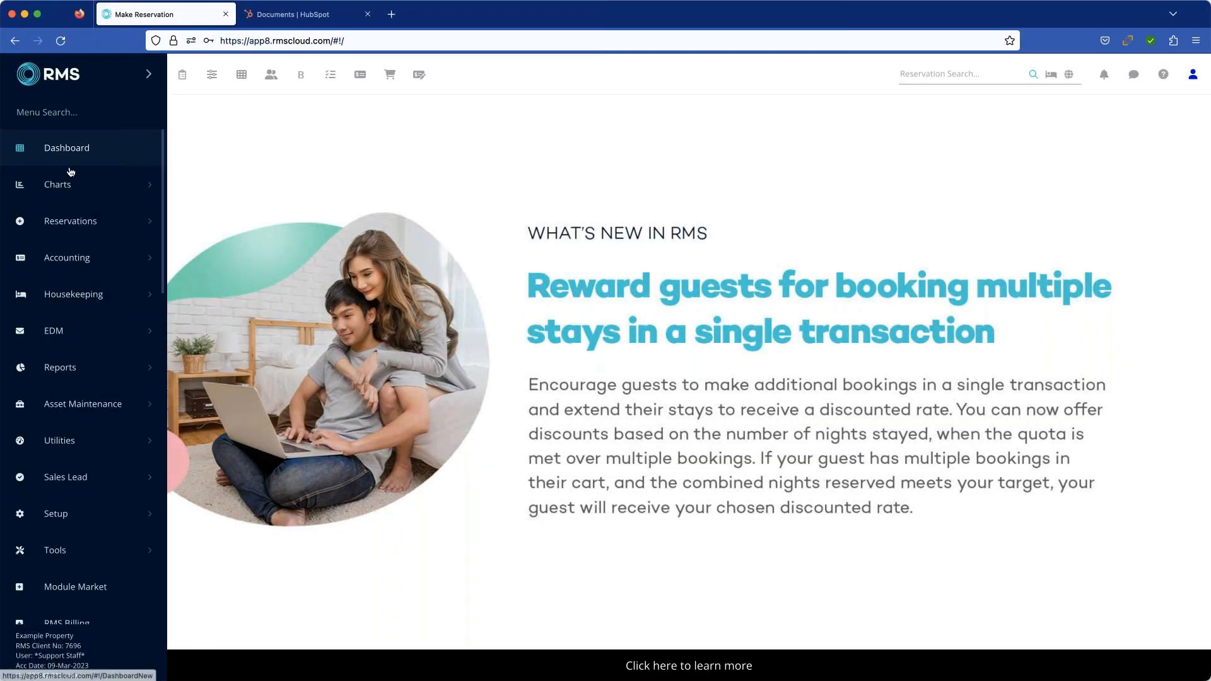
left_click(84, 225)
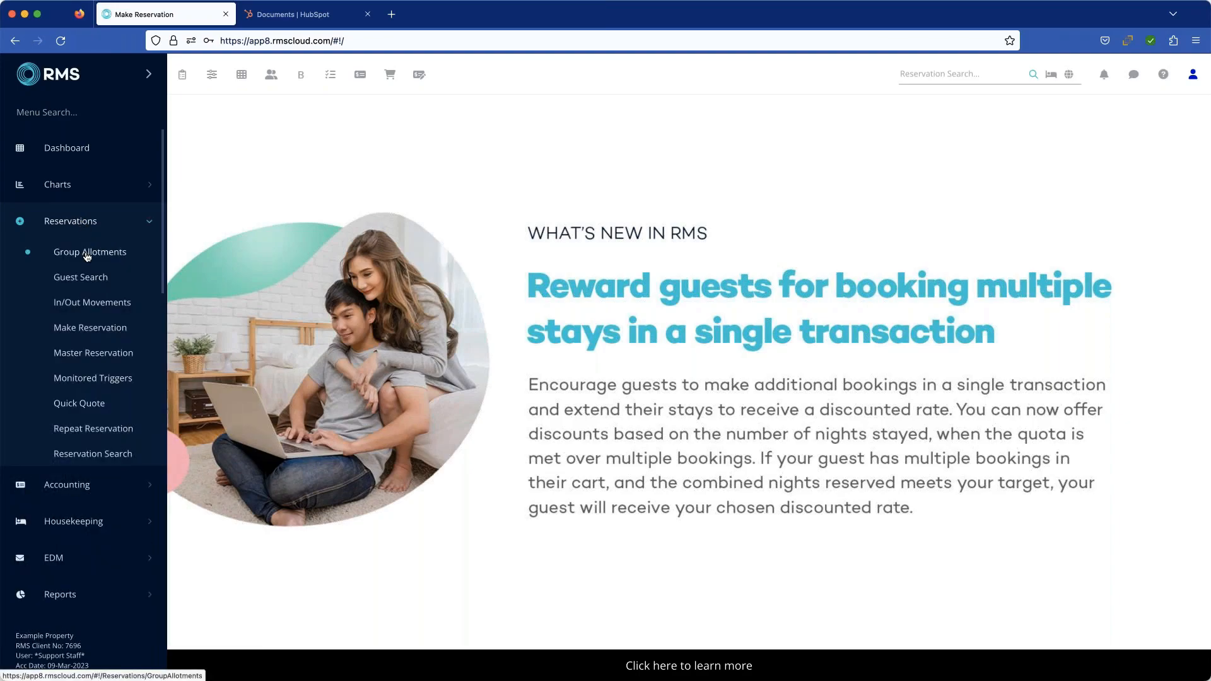
left_click(87, 253)
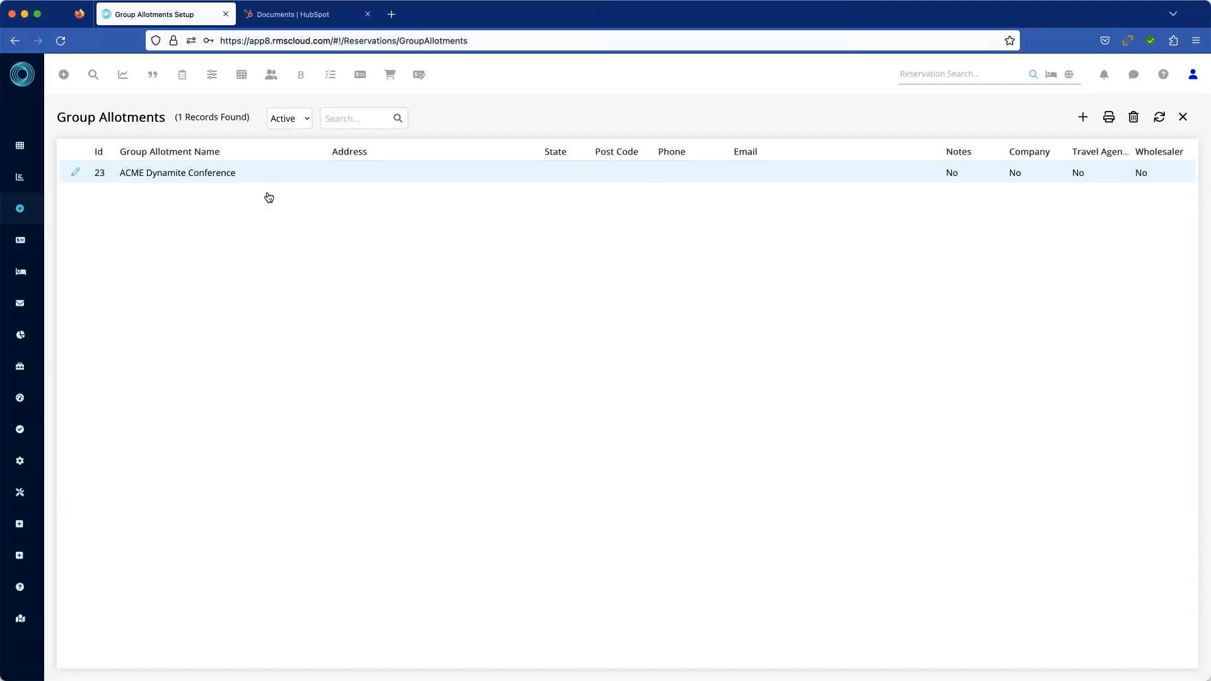
Examine the options and room allotments of the ACME Dynamite Conference group allotment, and return to the home page.
left_click(366, 178)
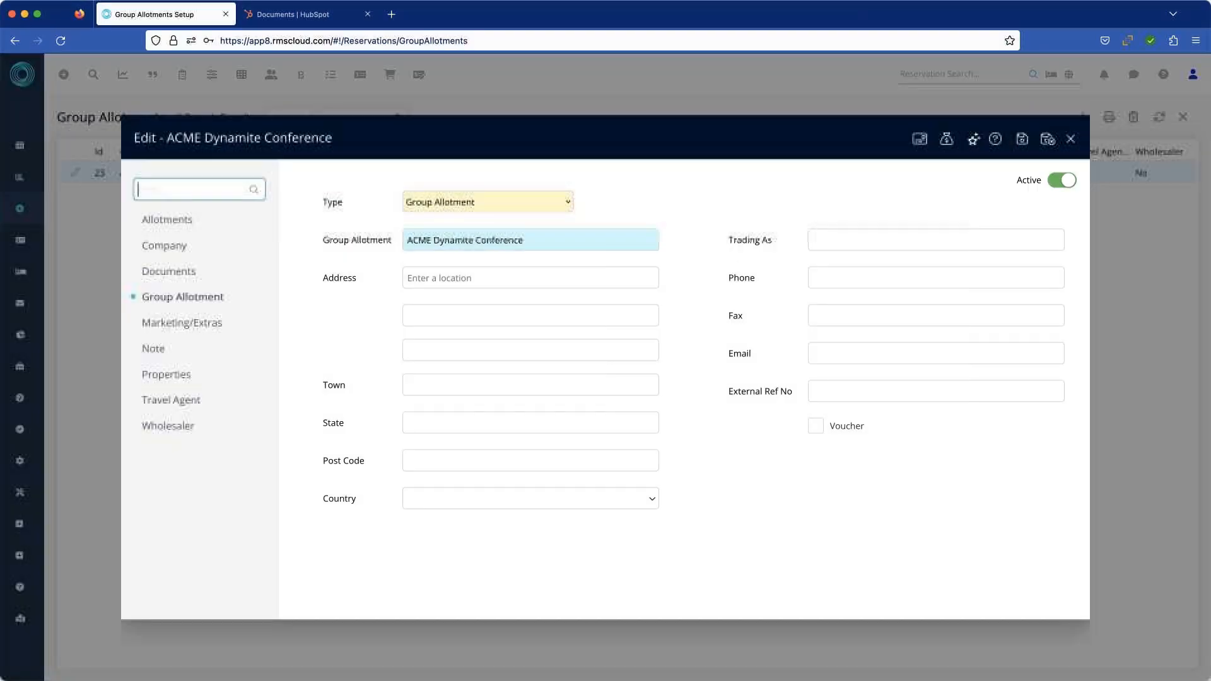
left_click(170, 225)
left_click(497, 242)
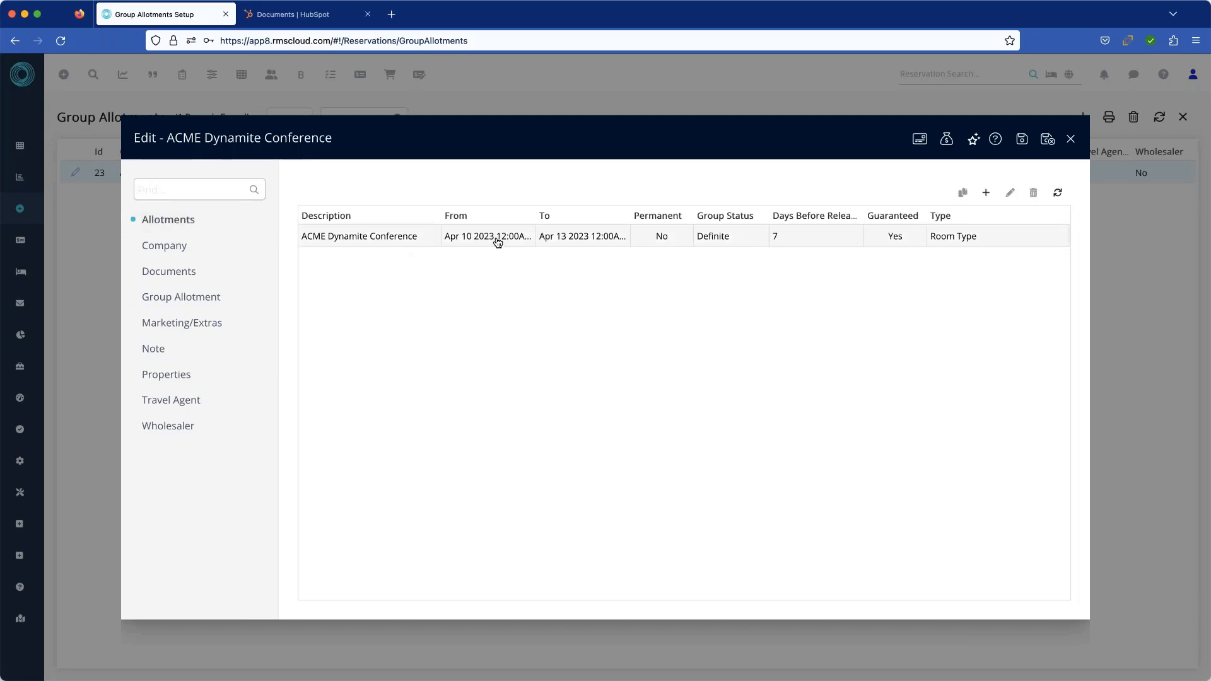
double_click(498, 242)
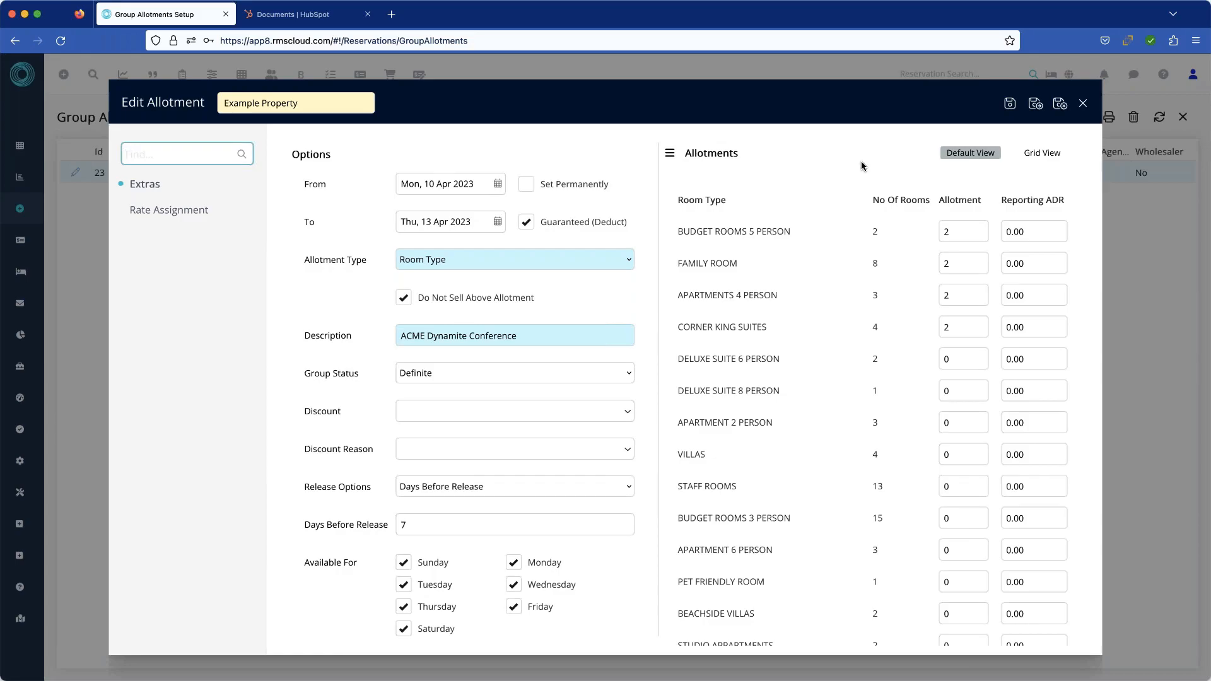
left_click(1083, 106)
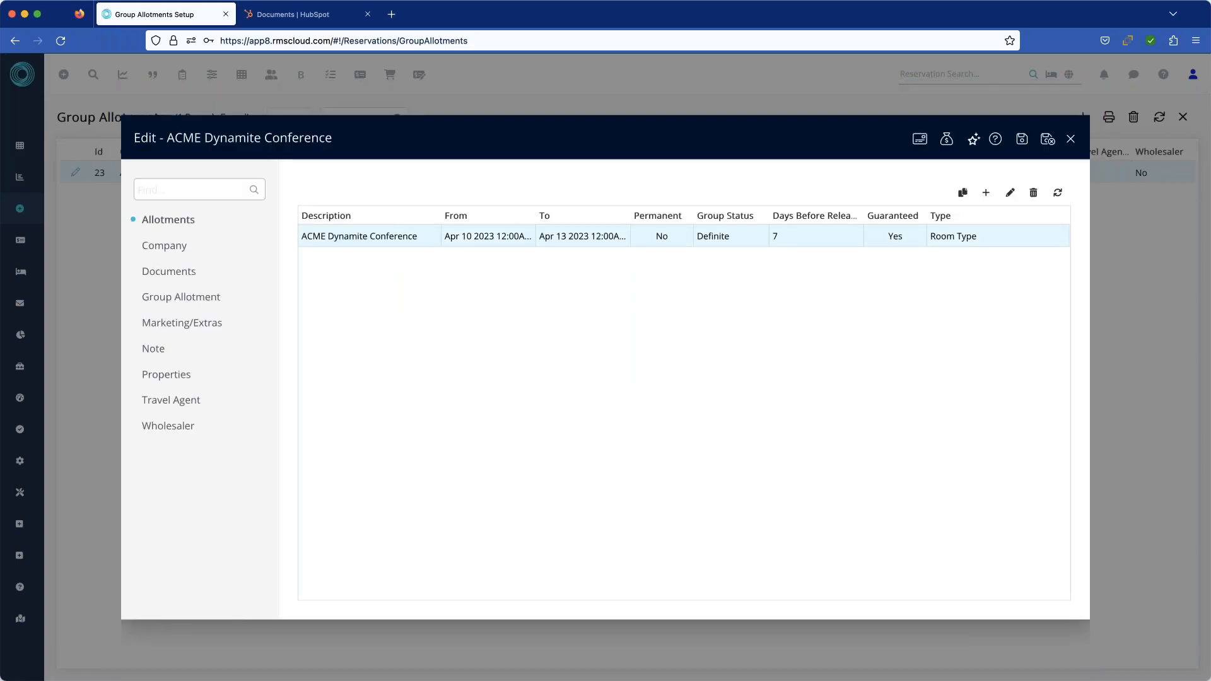
left_click(1072, 139)
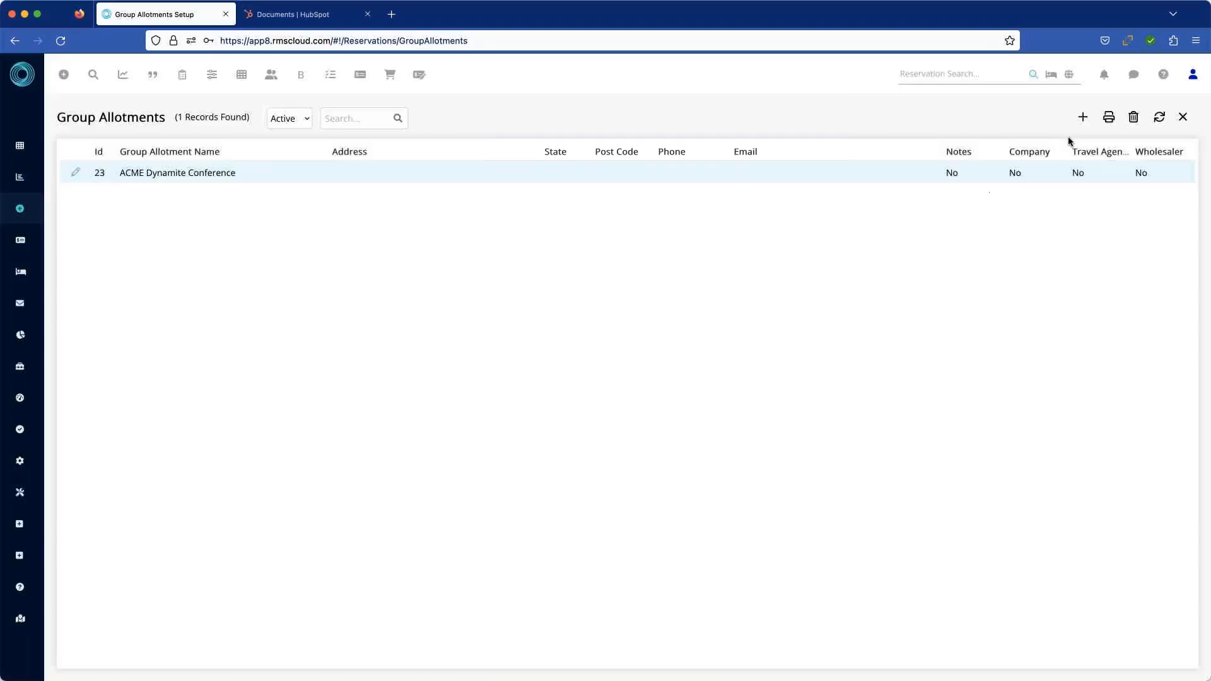
left_click(1182, 118)
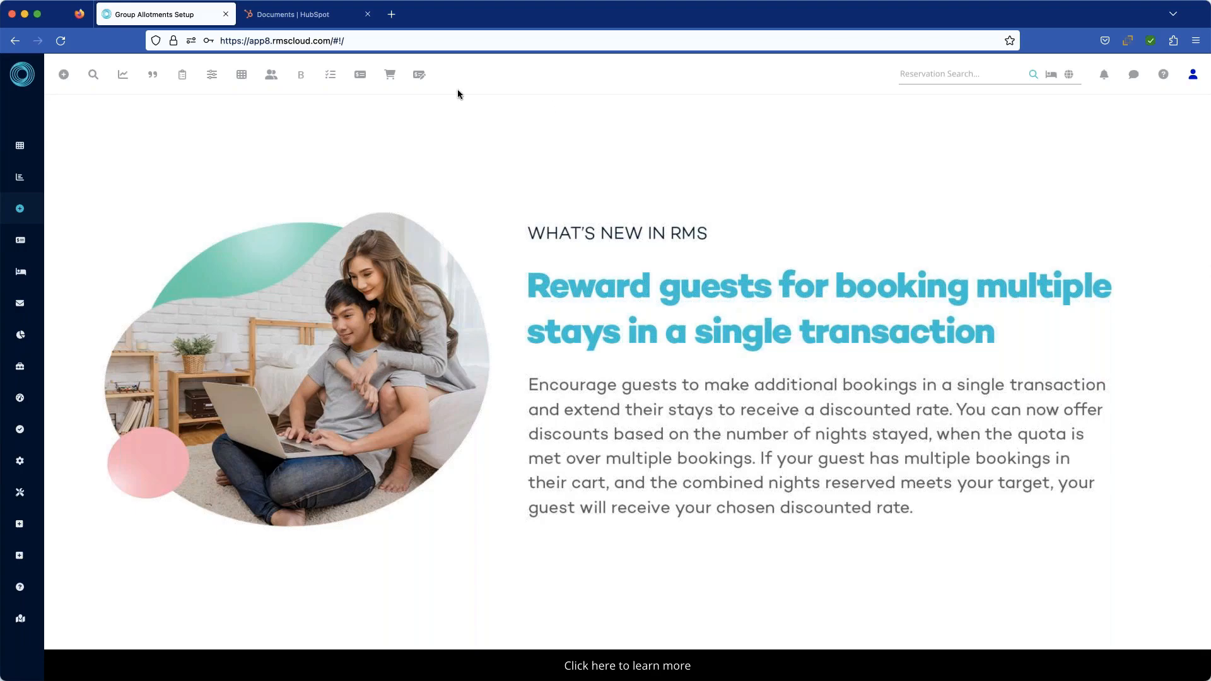
View the Booking Chart and the Availability Chart, closing each one after viewing.
left_click(301, 82)
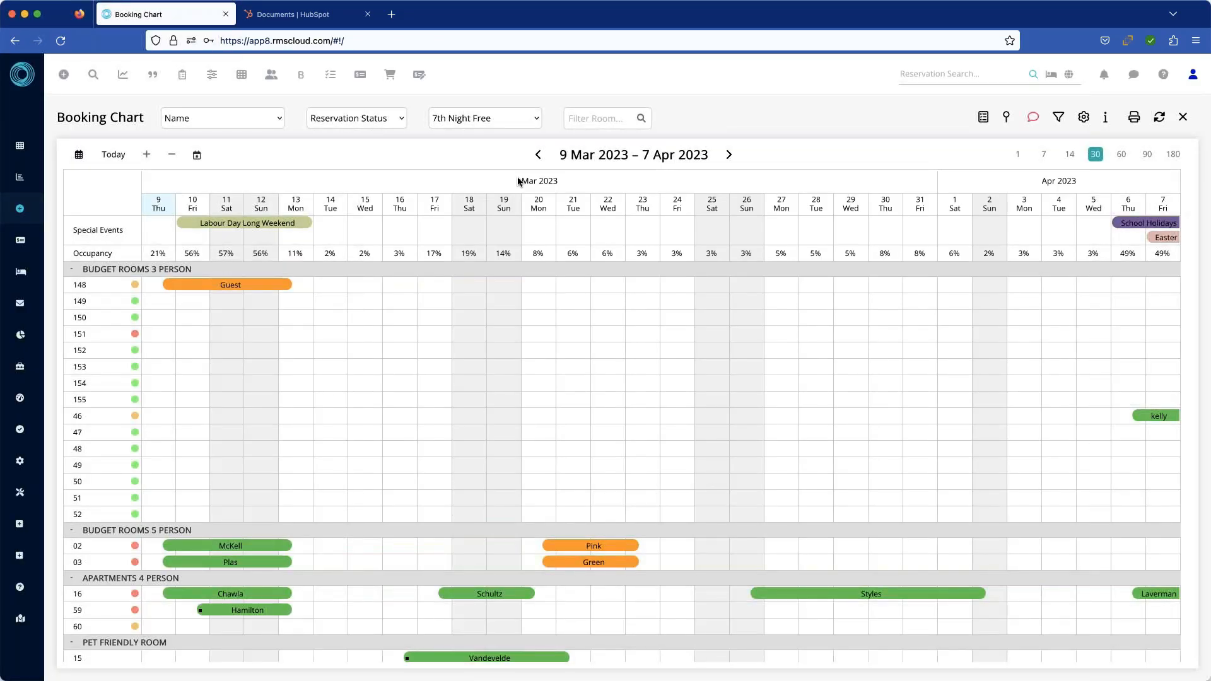
left_click(1183, 116)
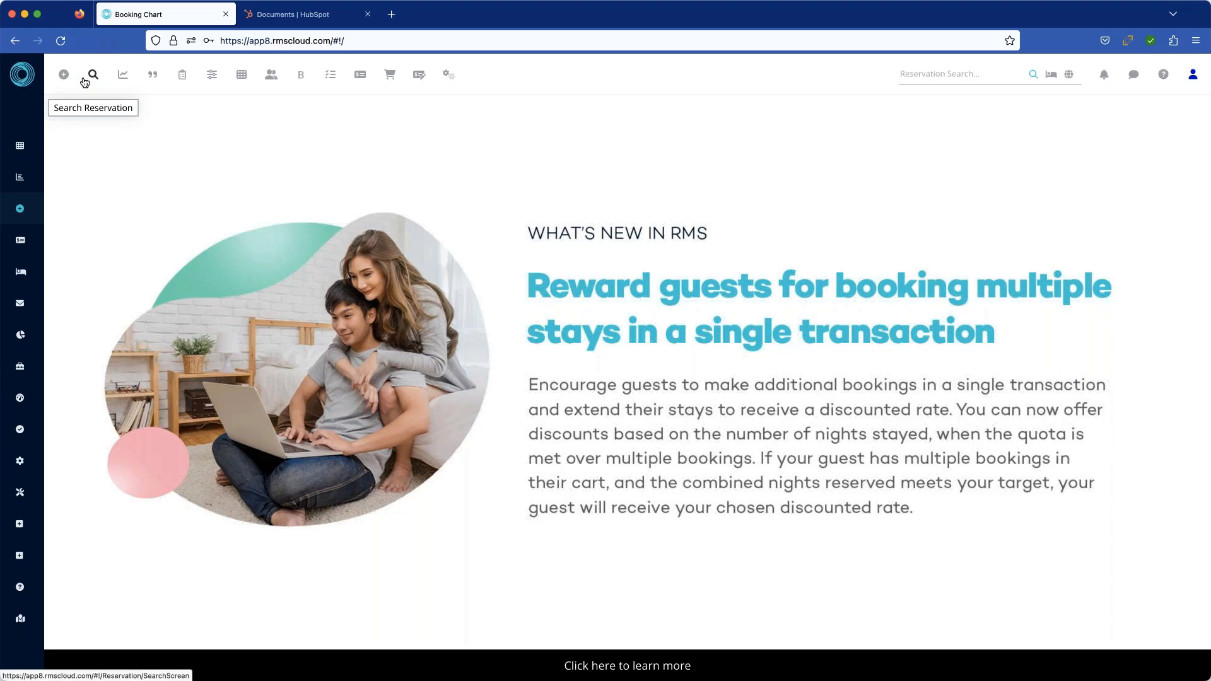
mouse_move(20, 177)
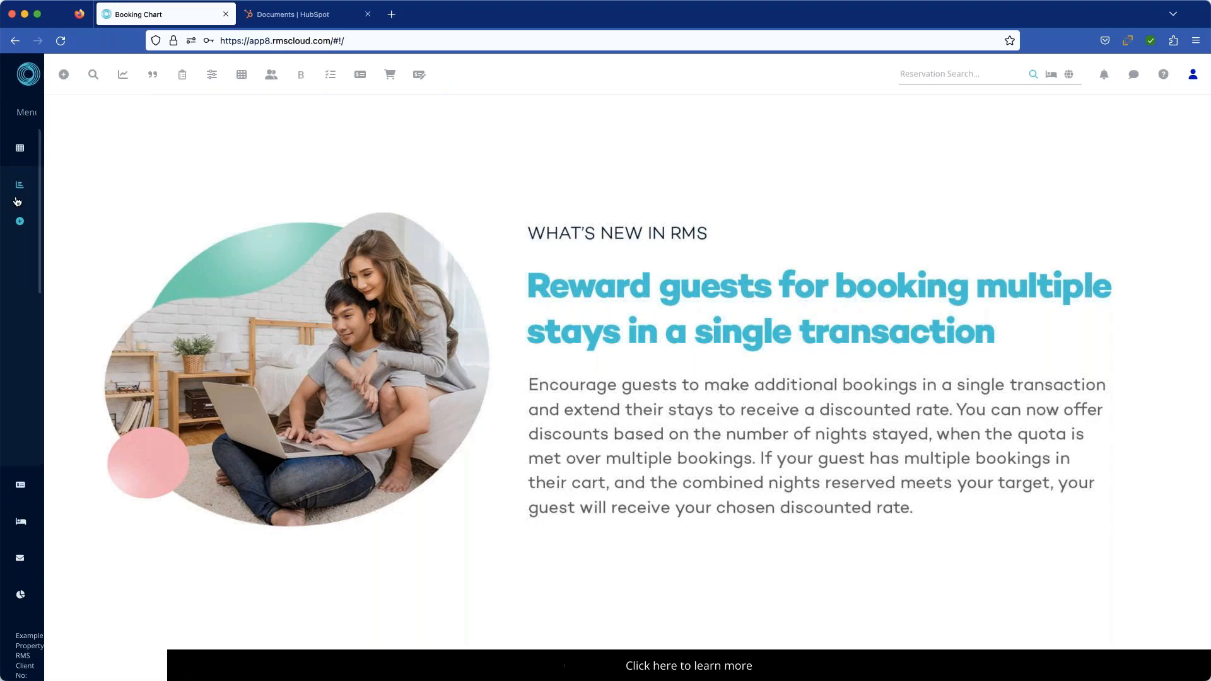
left_click(62, 187)
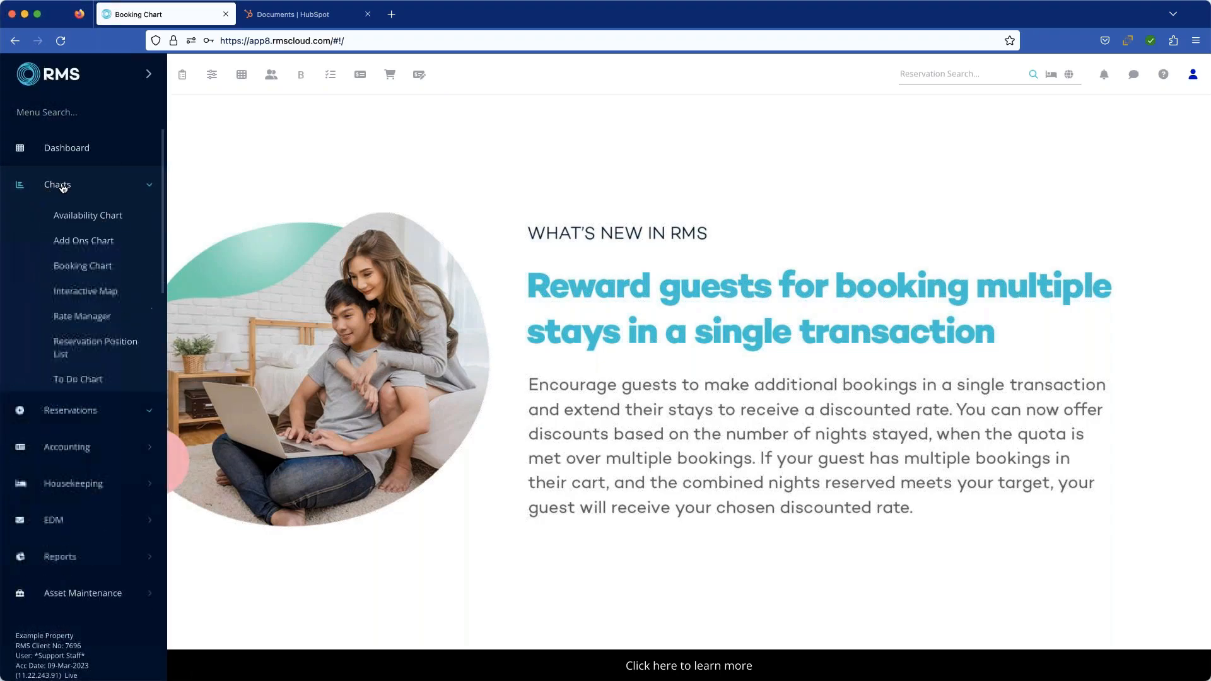
left_click(77, 217)
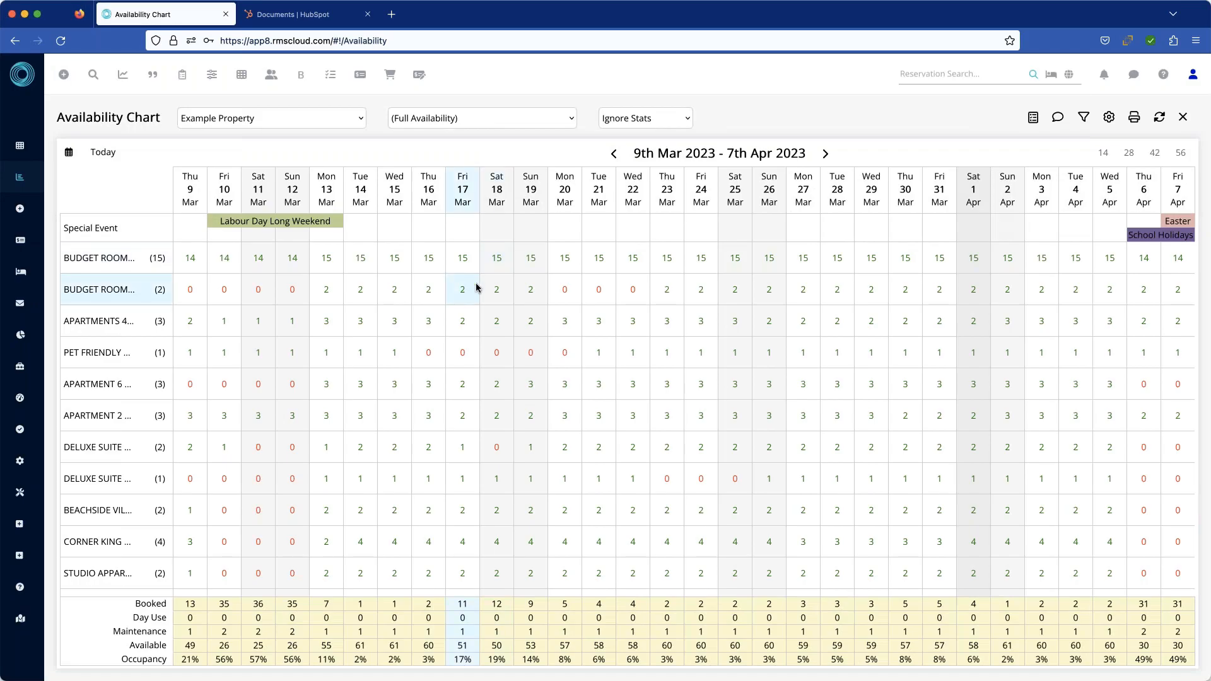
left_click(1182, 116)
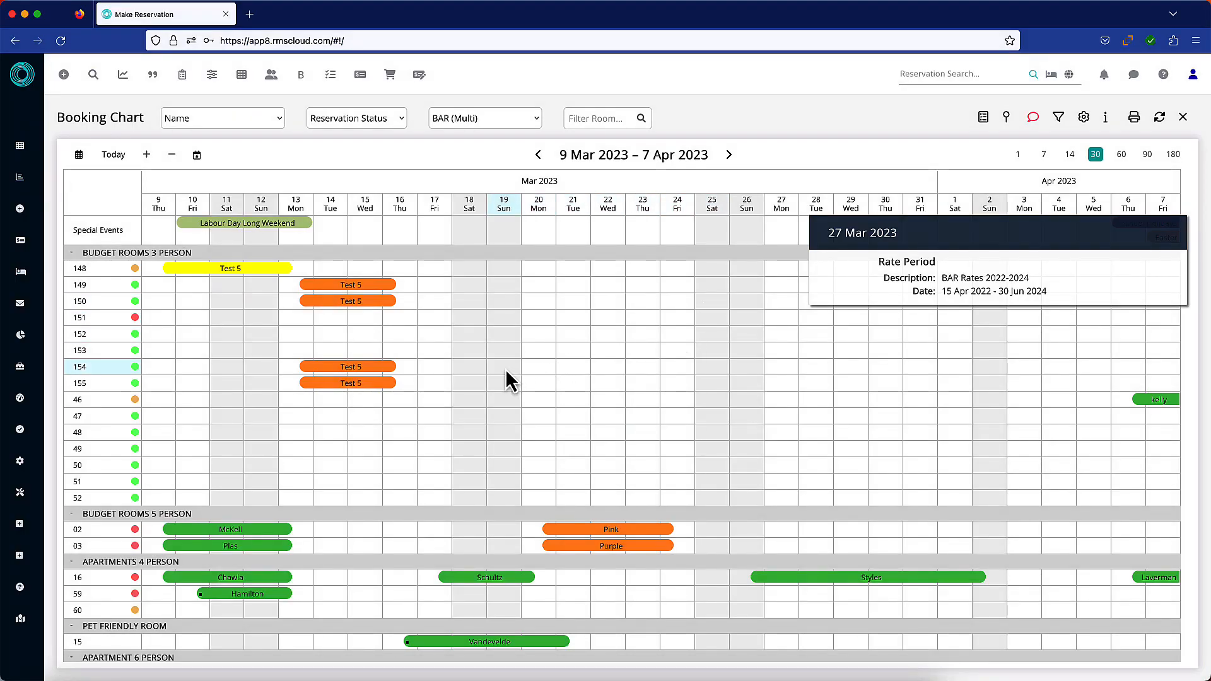
Select stay dates on the Booking Chart: 19–22 March for room 154, 20–23 March for room 155, and 22 March onward for apartments 16 and 59.
left_click_drag(505, 369, 630, 382)
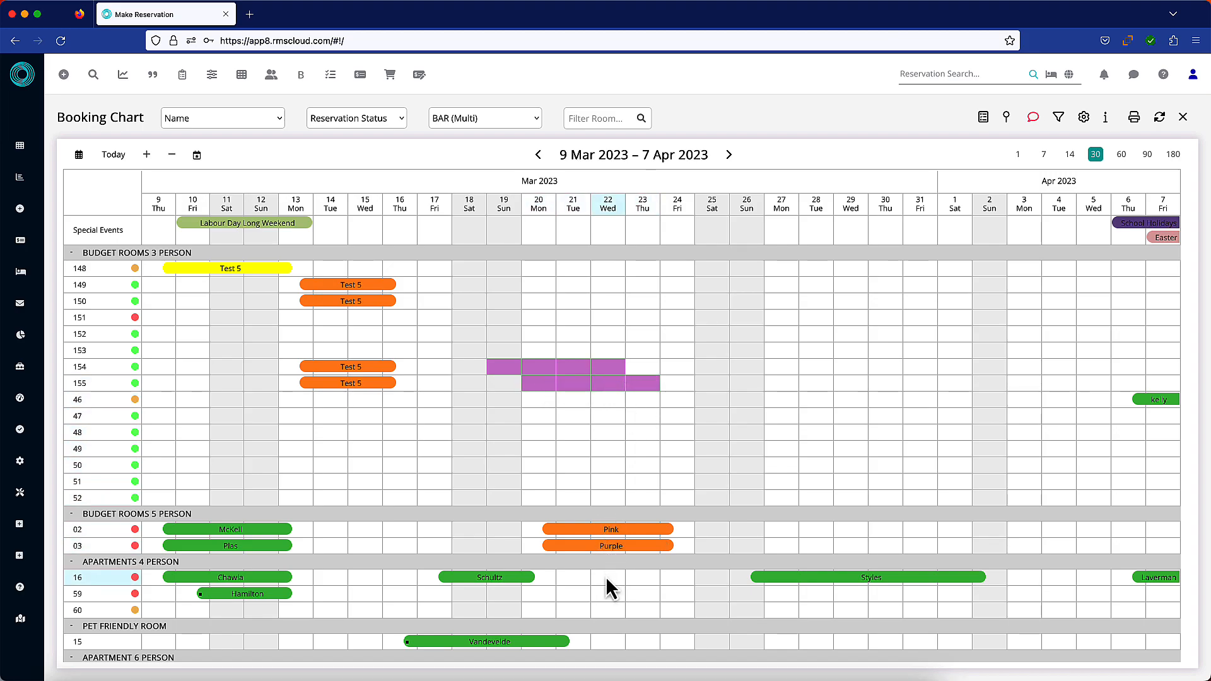
left_click_drag(607, 578, 656, 584)
left_click(616, 596)
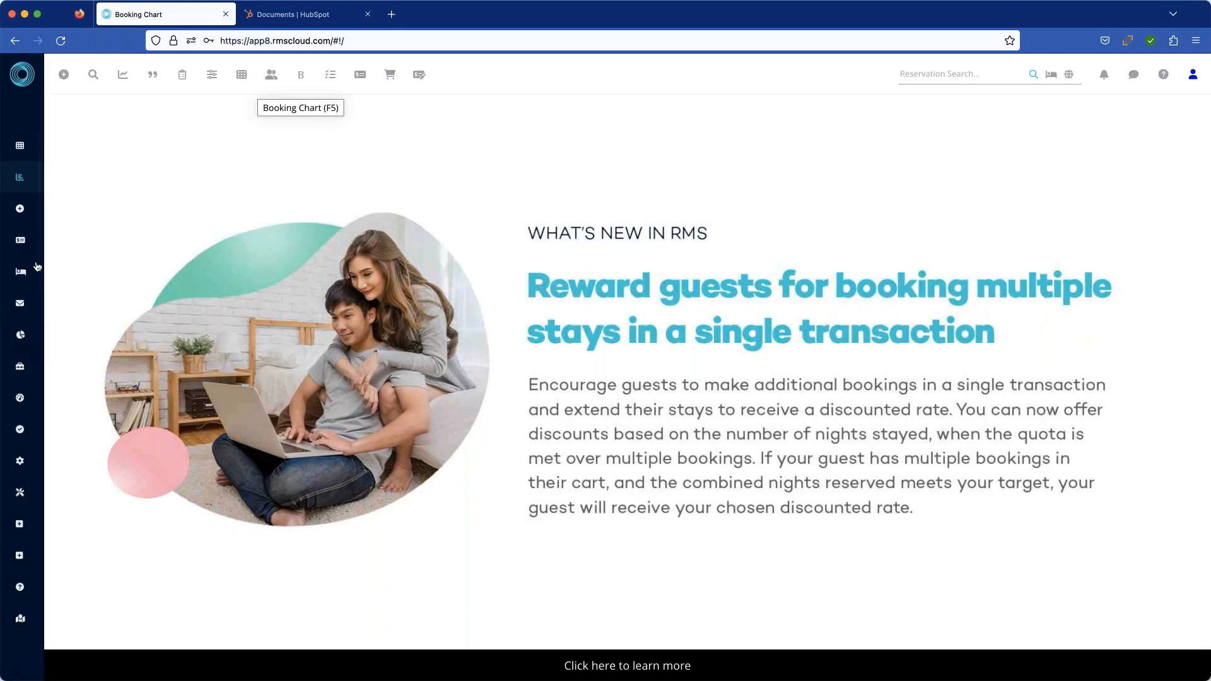
Open a new Master Reservation form to view its details and room grid, and close it without saving.
mouse_move(39, 227)
left_click(62, 188)
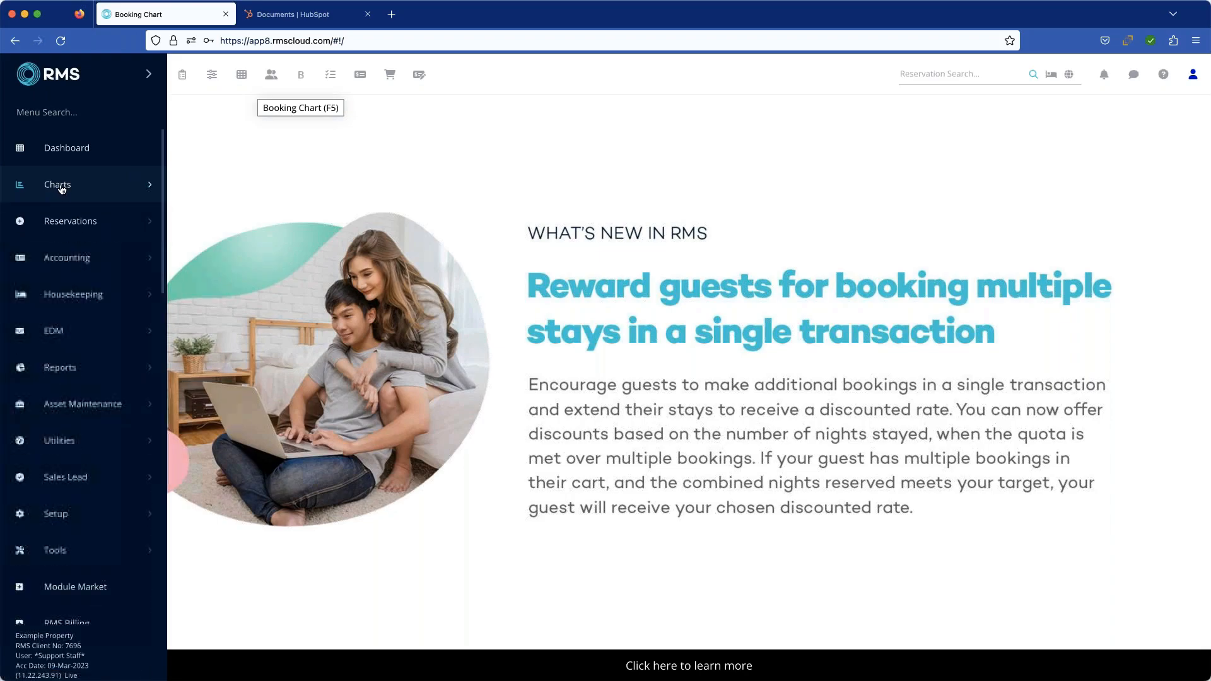
left_click(81, 227)
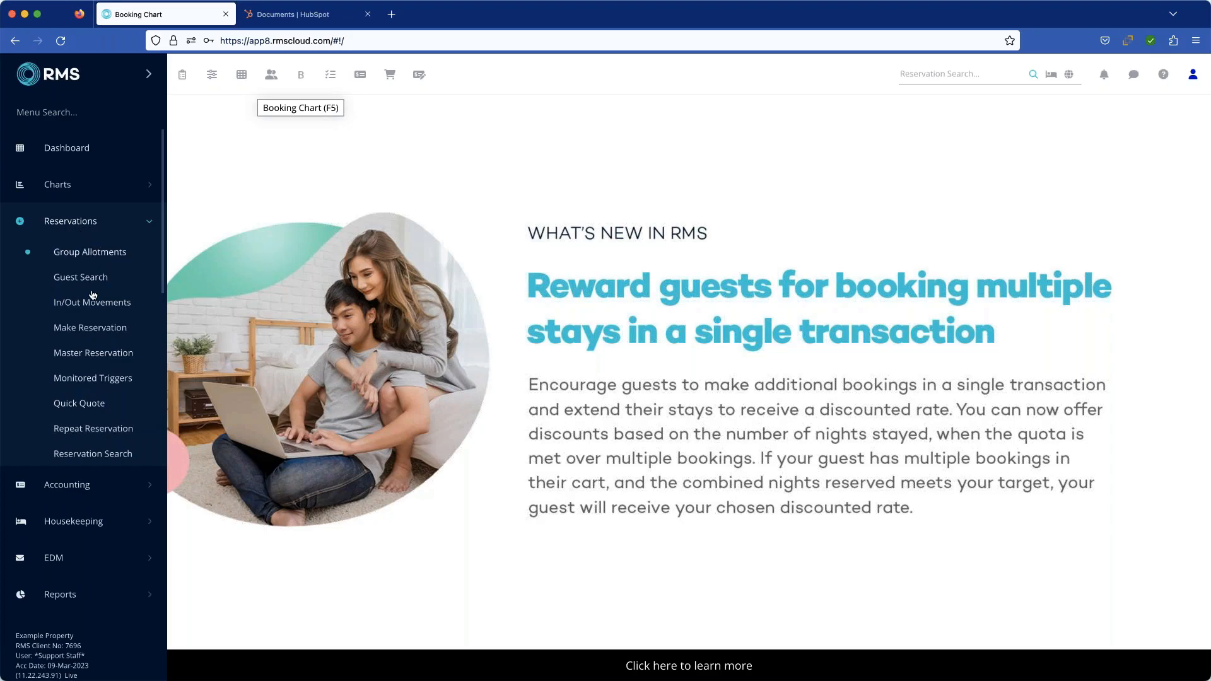
left_click(95, 354)
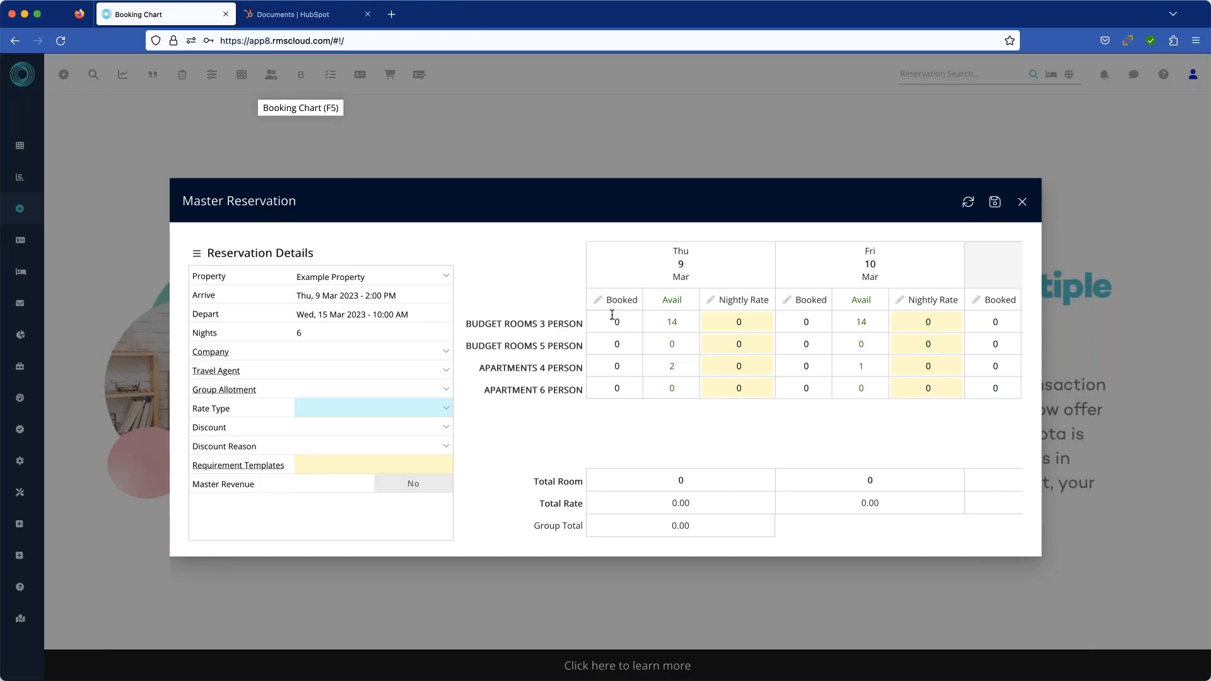
left_click(1022, 203)
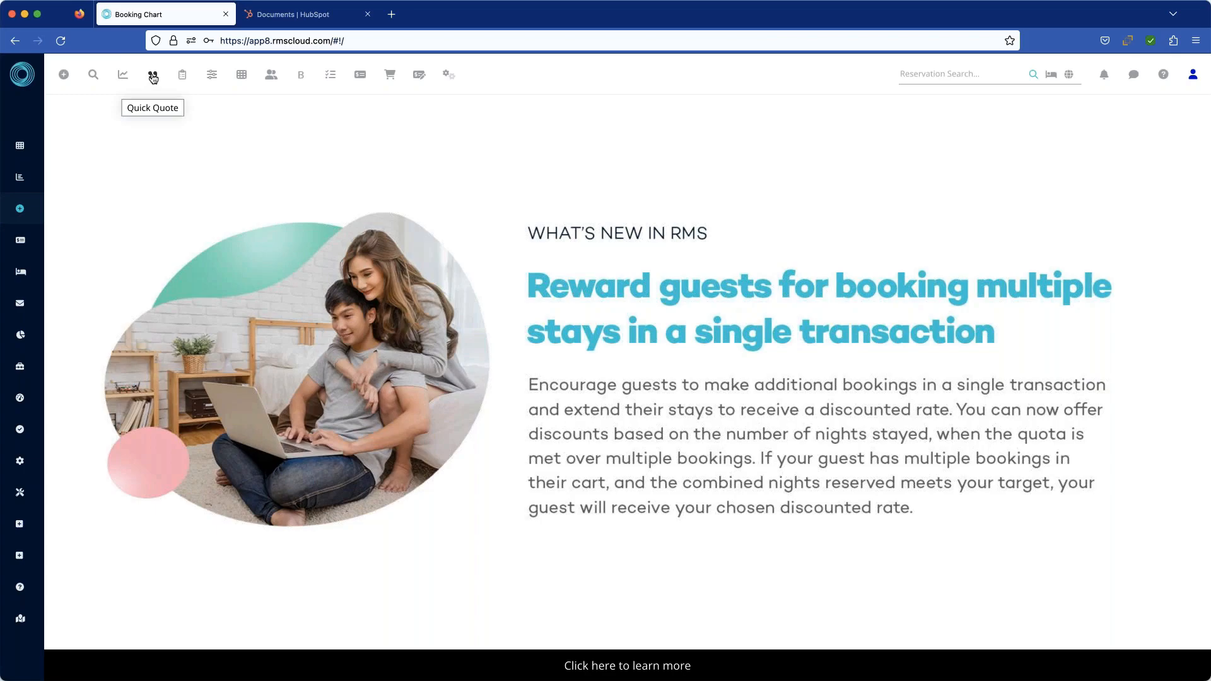
Open a Quick Quote and set the stay from Mon, 13 Mar 2023 to Thu, 16 Mar 2023.
mouse_move(19, 201)
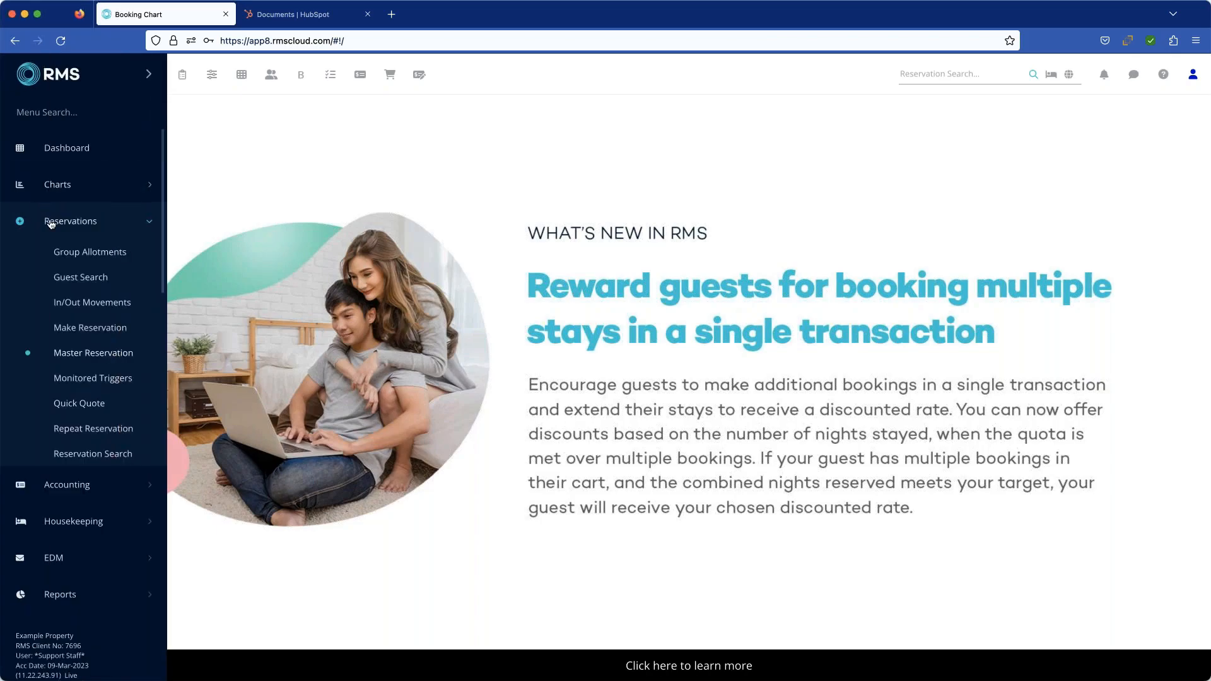
left_click(93, 405)
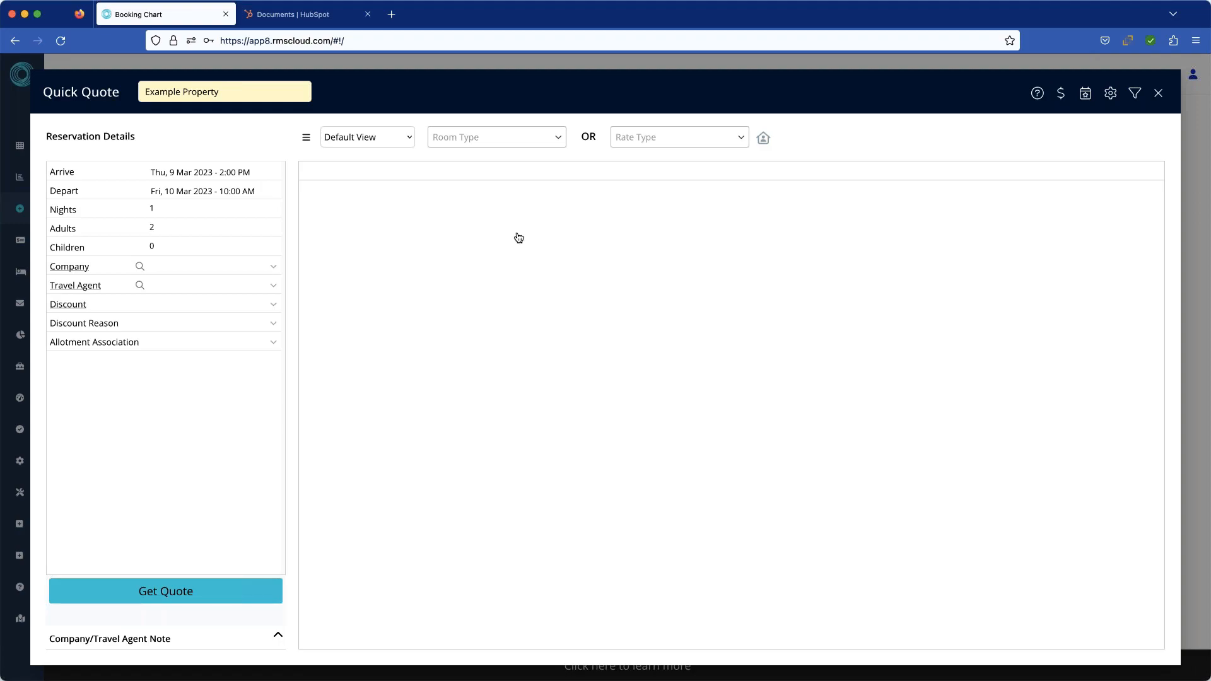
left_click(231, 173)
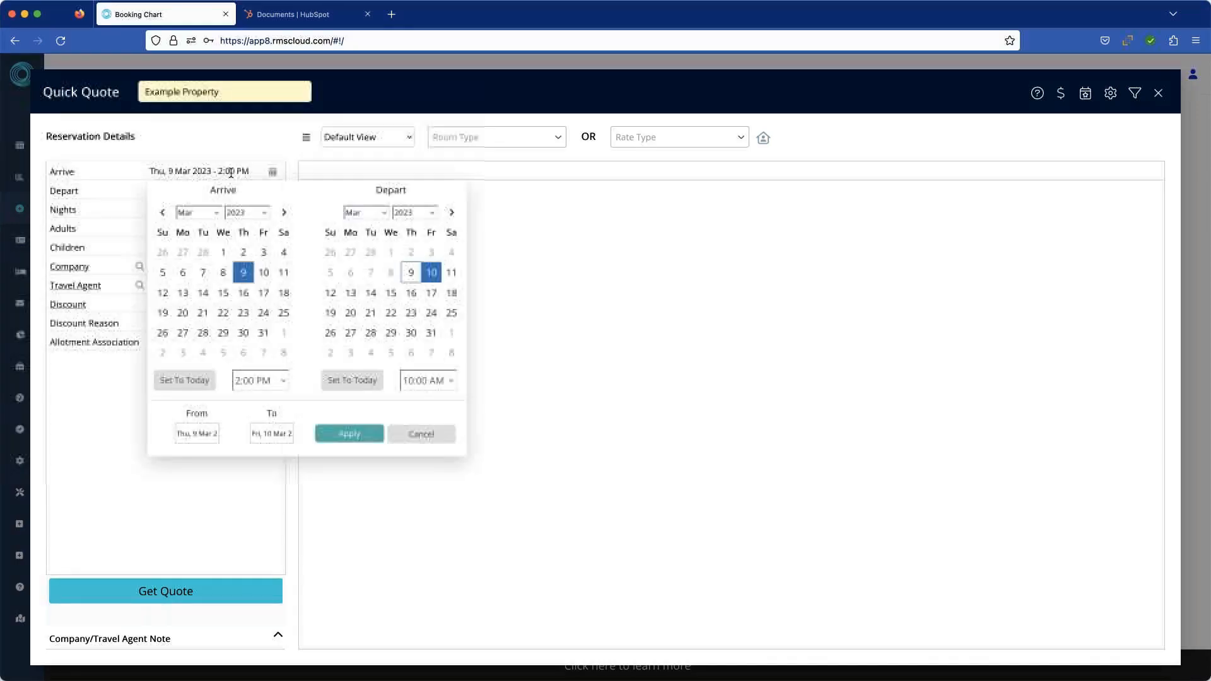
left_click(183, 297)
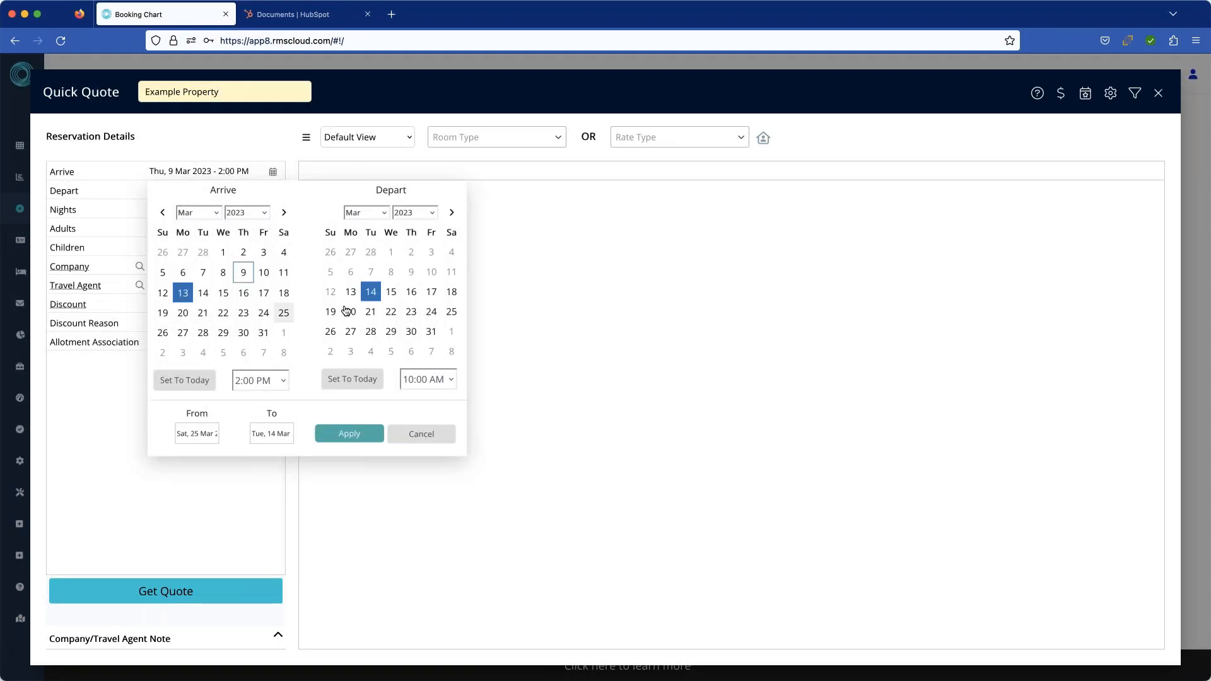
left_click(411, 292)
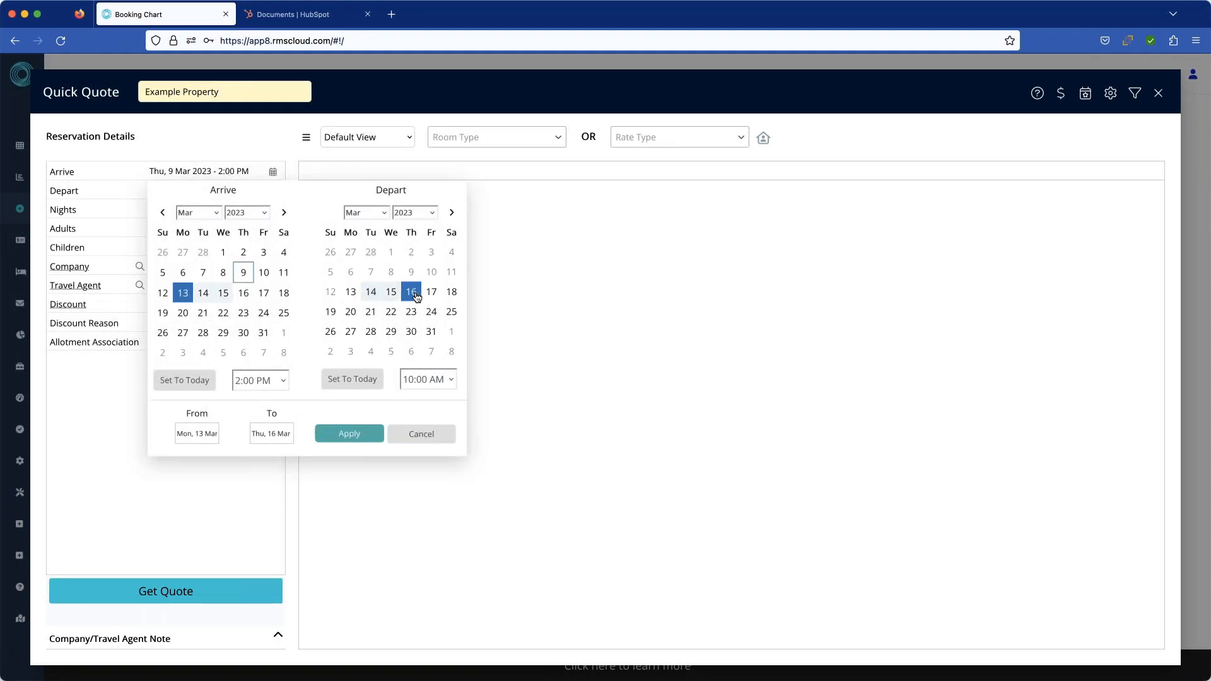
left_click(366, 434)
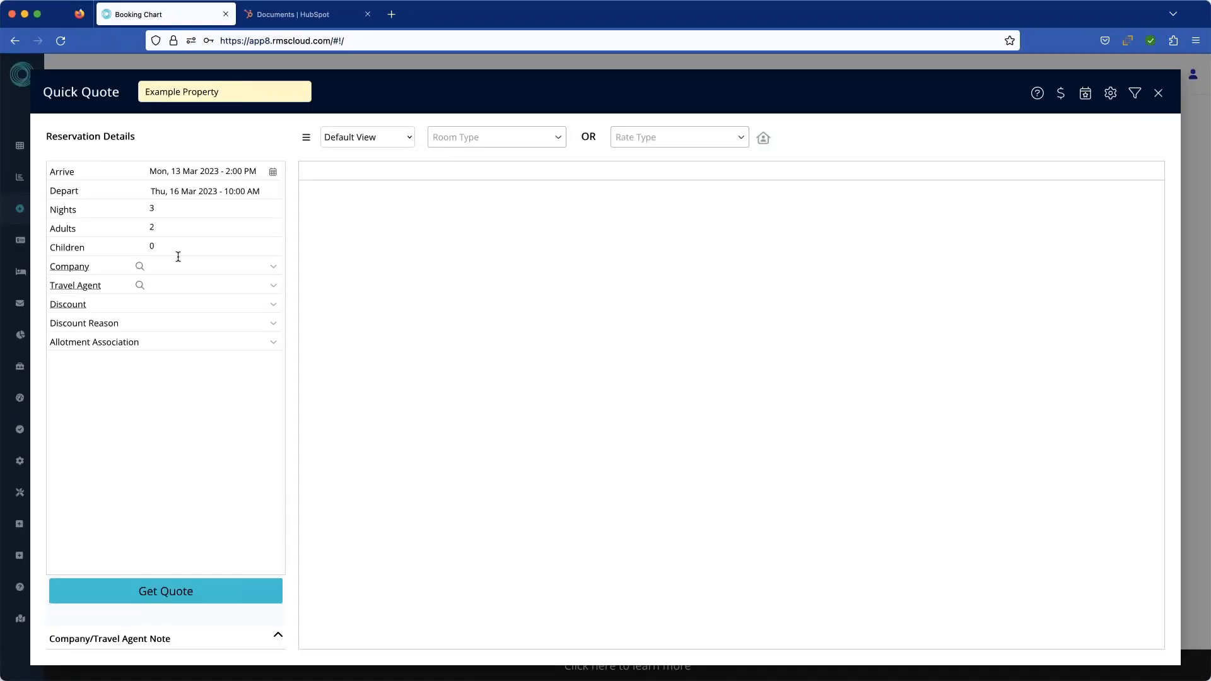
Set the number of adults in the quote to 1.
left_click_drag(162, 228, 130, 228)
type("1")
key("Tab")
left_click(742, 140)
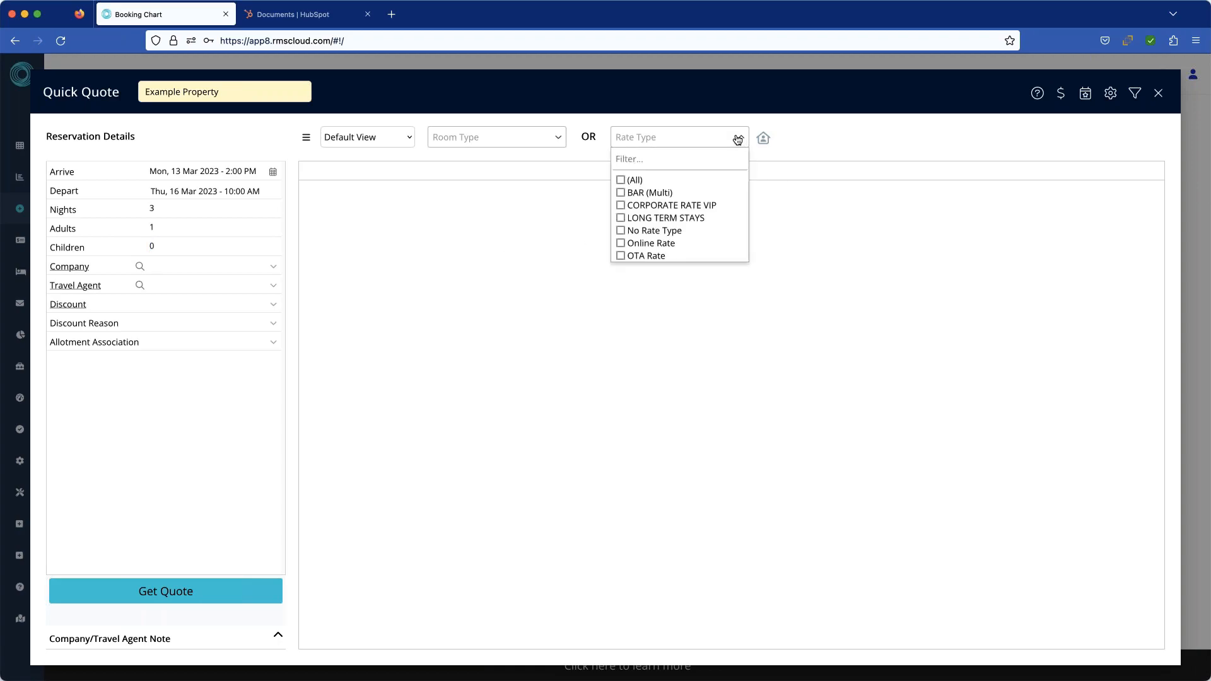
left_click(541, 175)
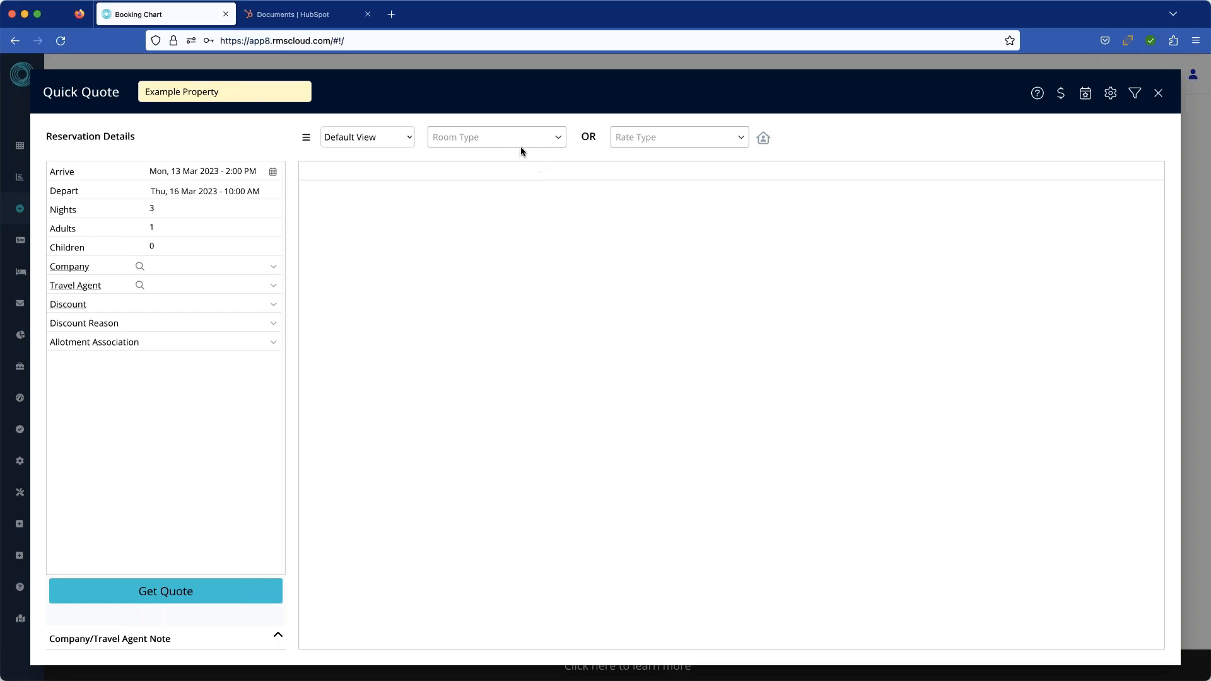
left_click(562, 139)
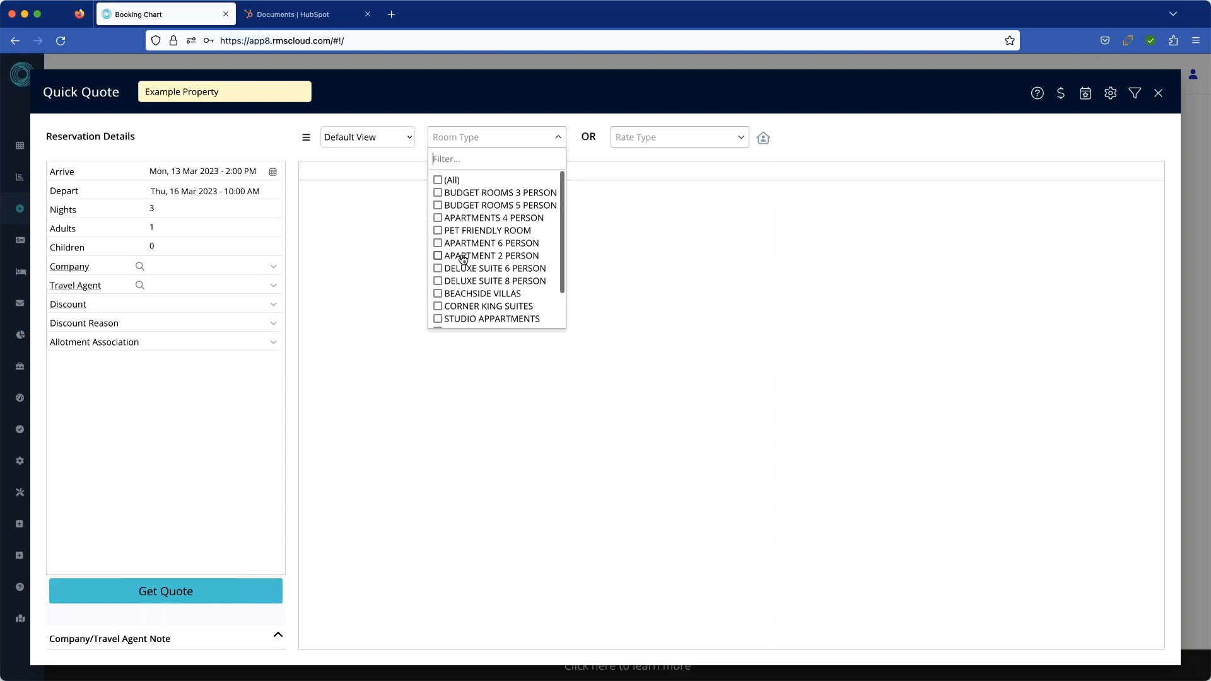
left_click(632, 233)
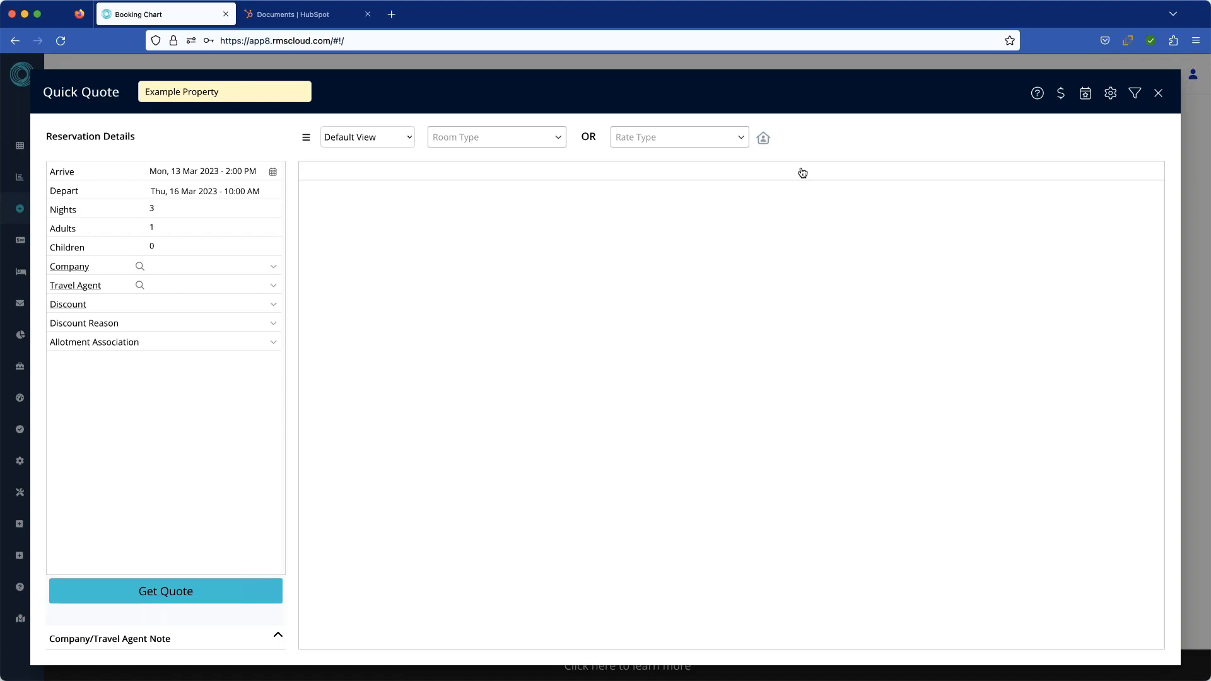
Choose the BAR (Multi) rate type and get the quote.
left_click(741, 139)
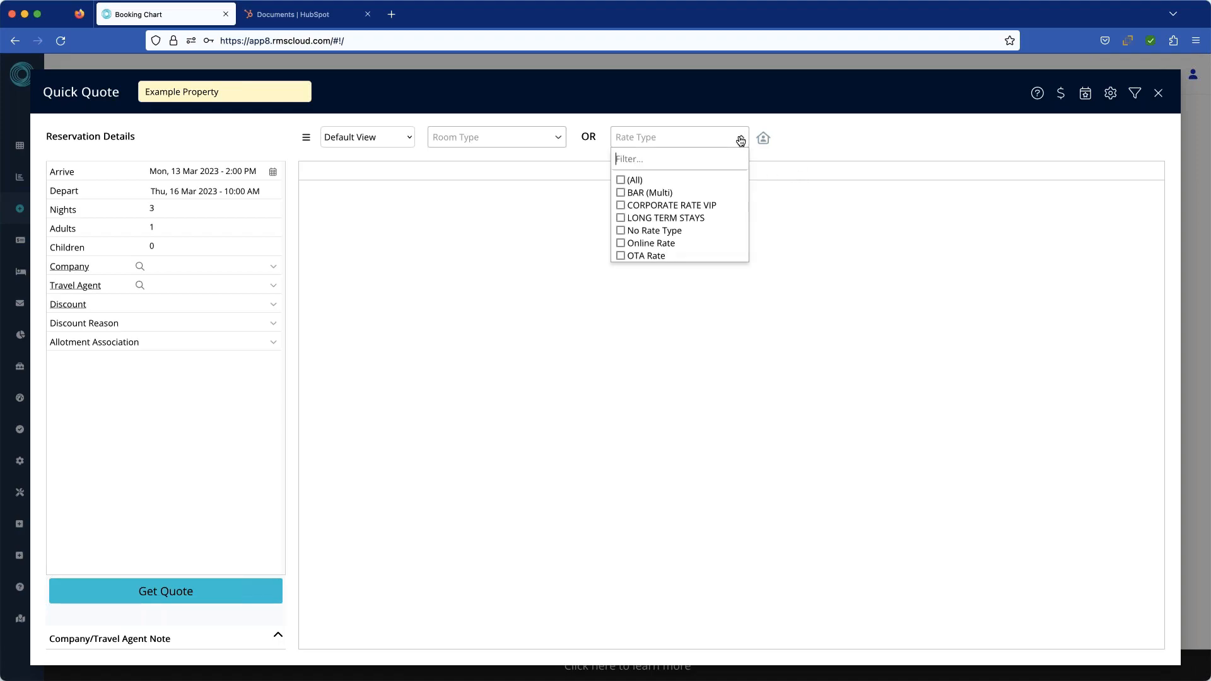
left_click(643, 194)
left_click(557, 326)
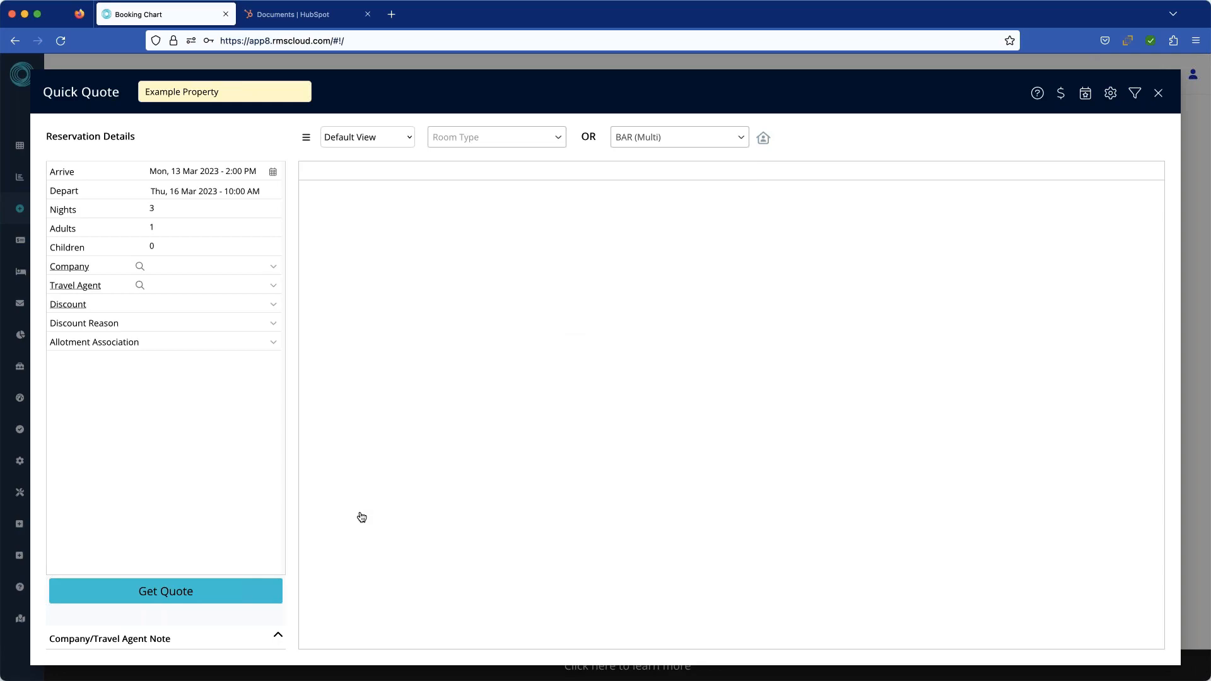
left_click(187, 594)
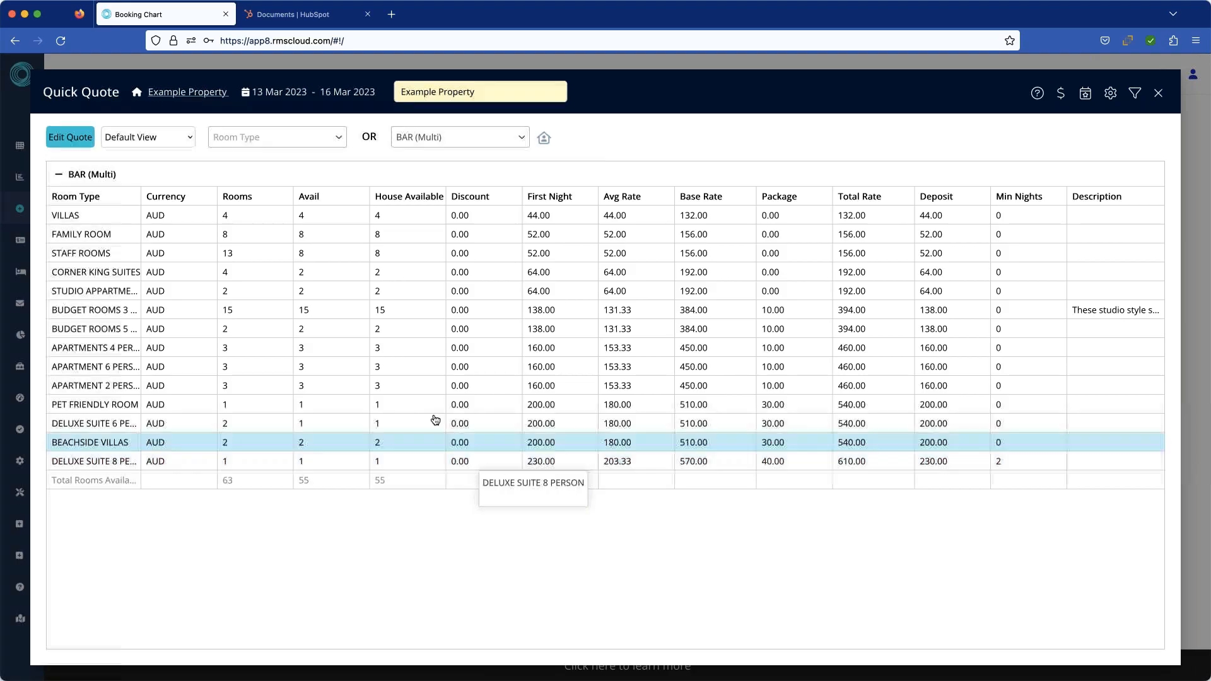
Sort the quote results by room type and by availability, finishing with total rate from lowest to highest.
left_click(115, 198)
left_click(115, 199)
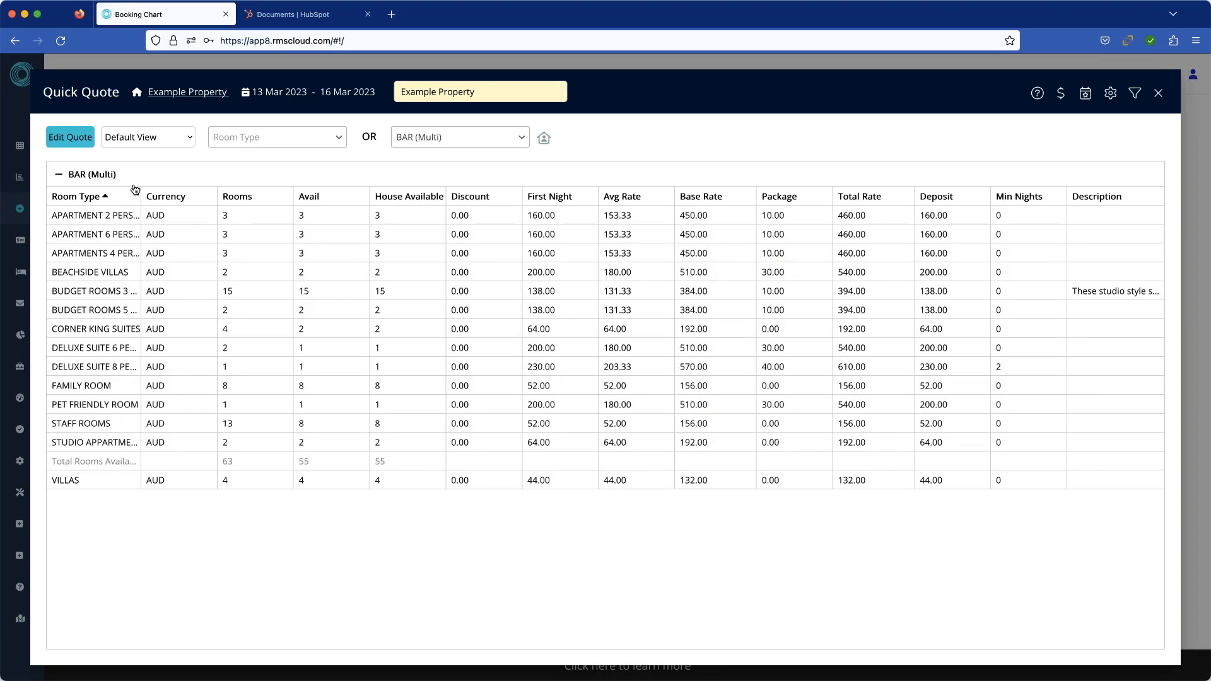
left_click(331, 200)
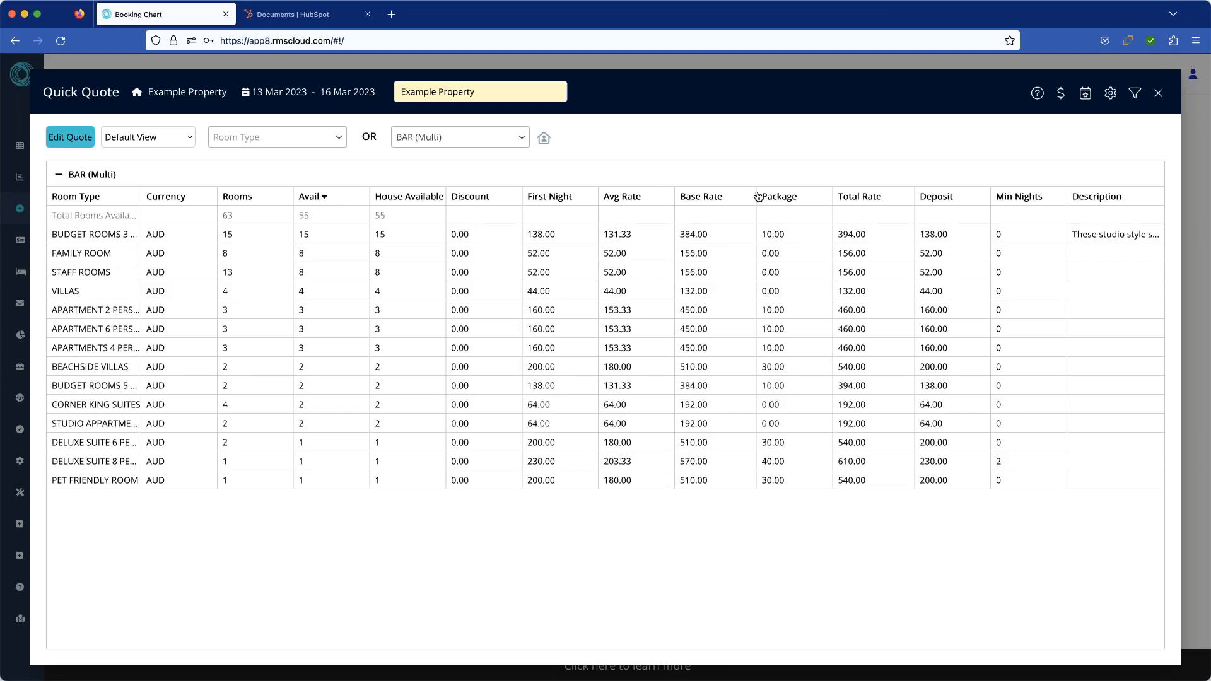
left_click(872, 200)
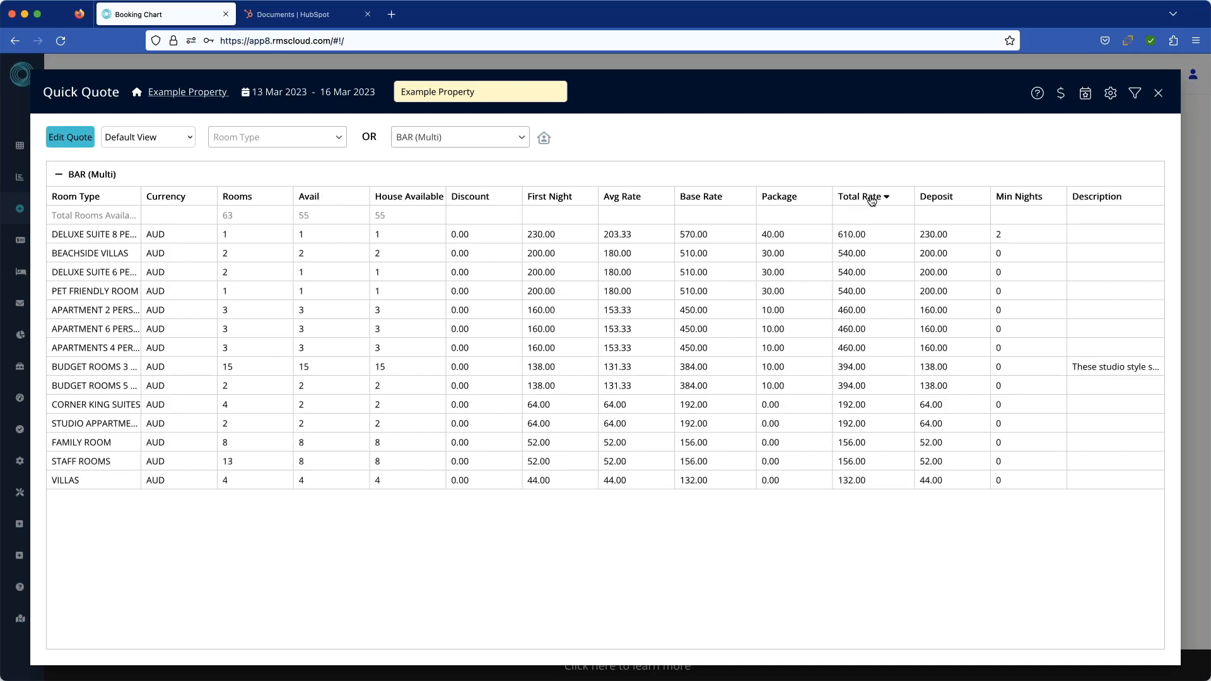
left_click(873, 199)
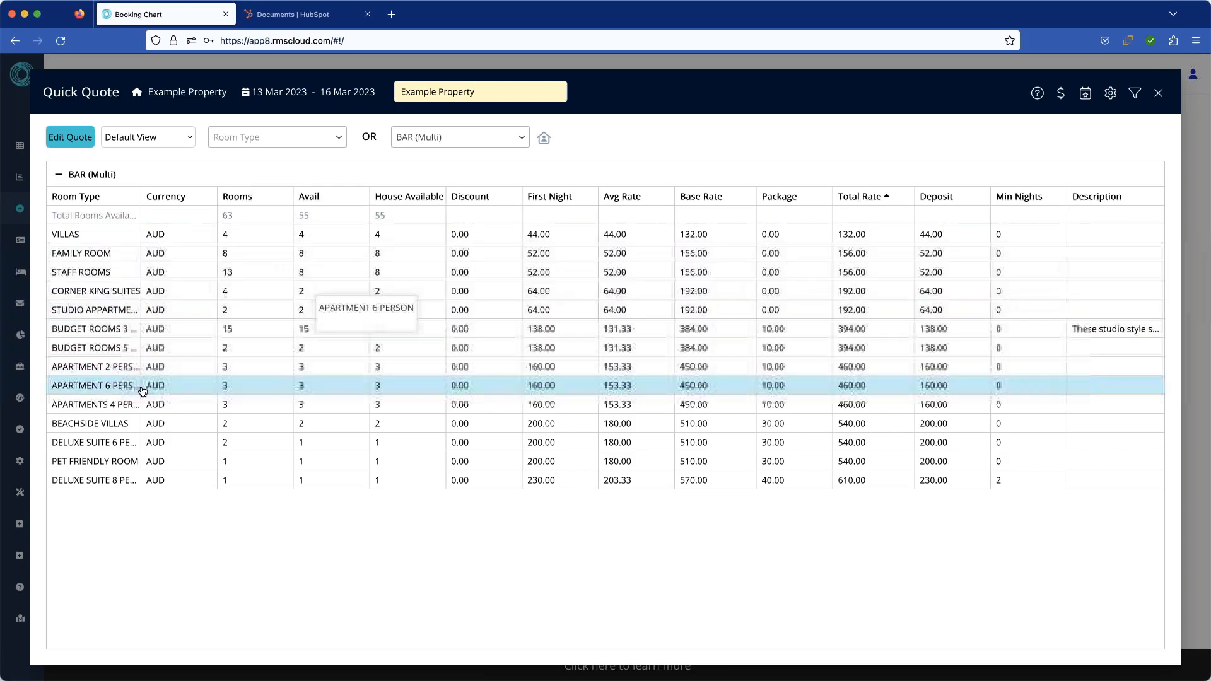
Read the Budget Rooms 3 Person description and view the attribute filters, closing them without choosing any.
mouse_move(73, 333)
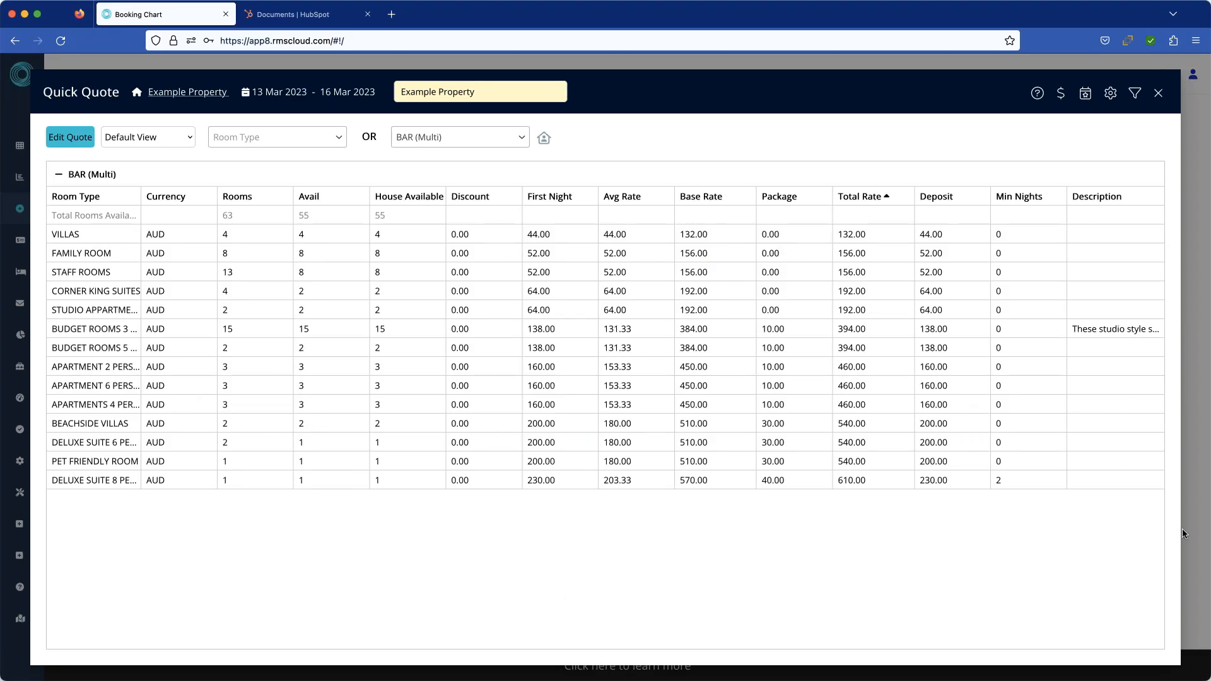
mouse_move(1096, 328)
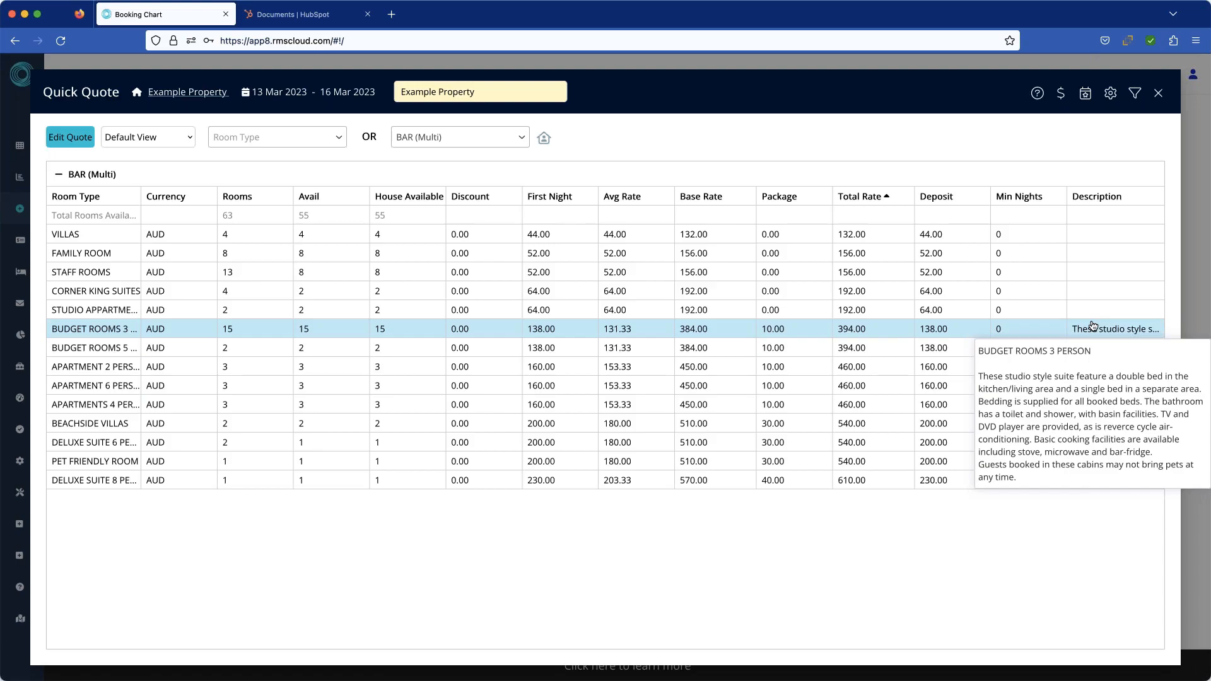
left_click(1134, 94)
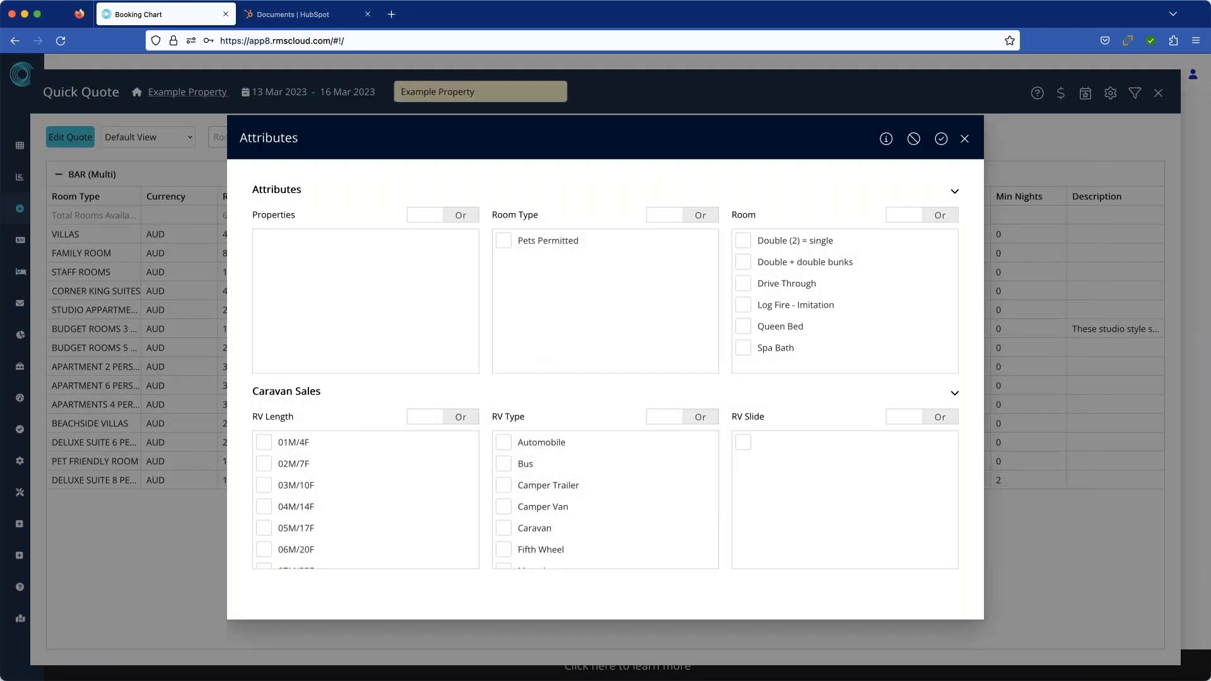
left_click(965, 139)
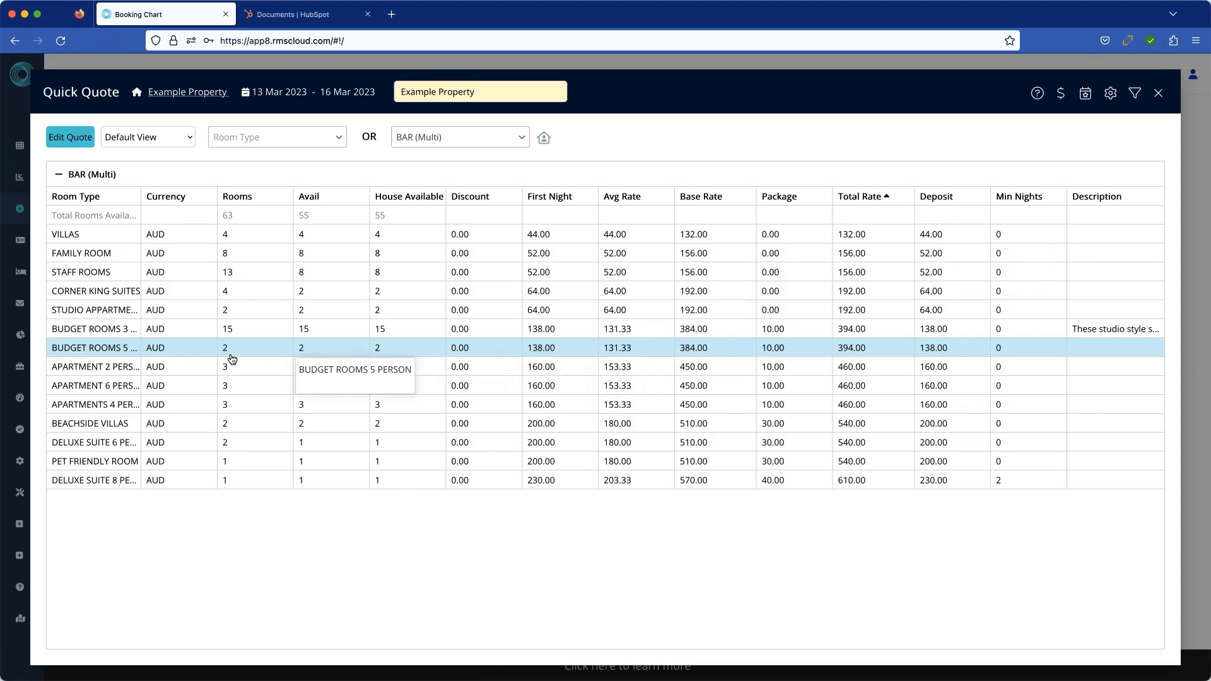
Select Budget Rooms 3 Person in the quote and add rooms 150, 149, 154 and 155 to the reservation total.
mouse_move(99, 334)
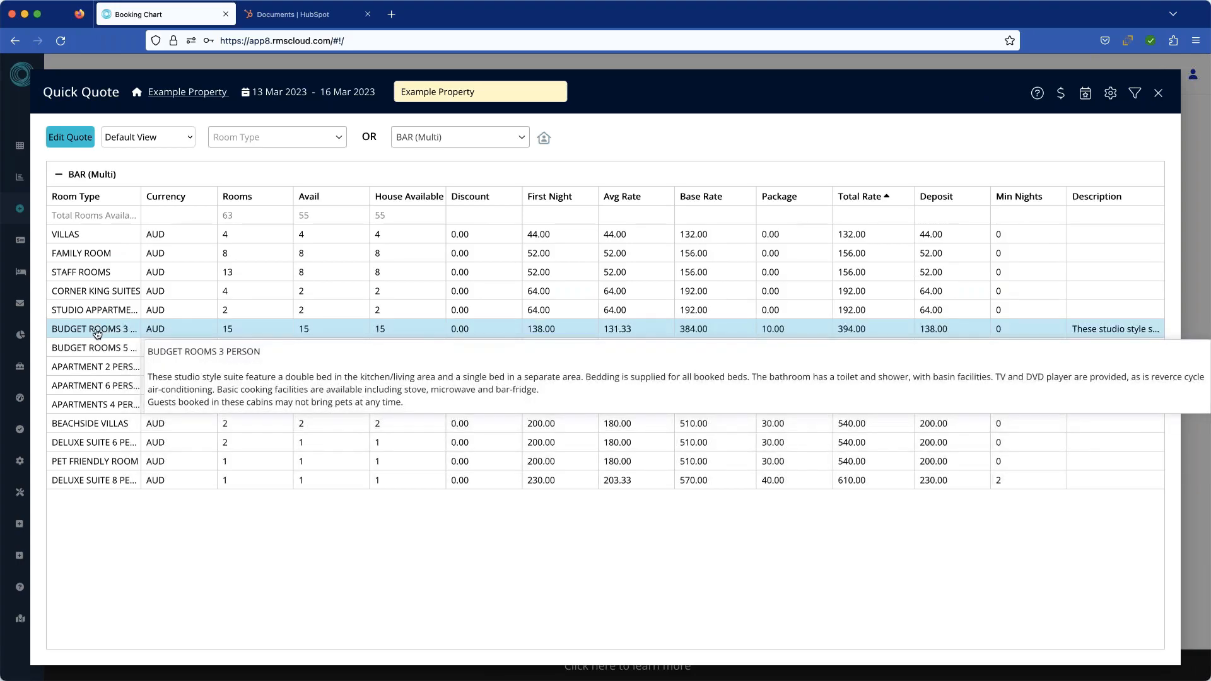
left_click(97, 334)
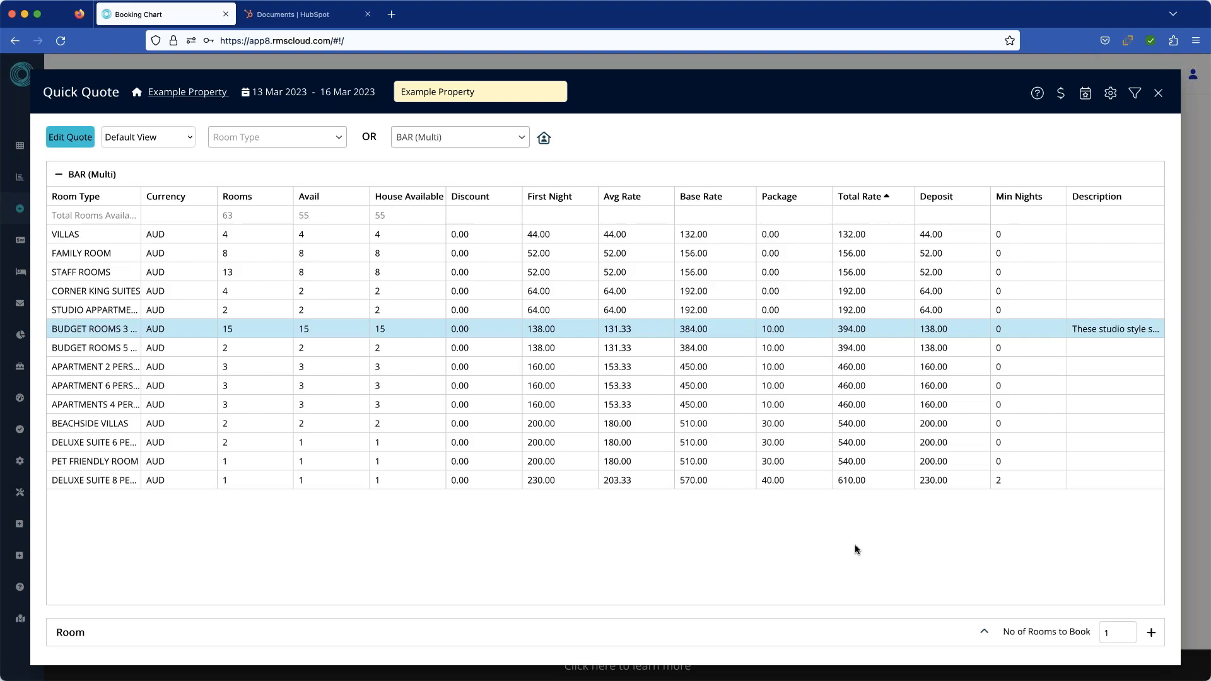
left_click(986, 634)
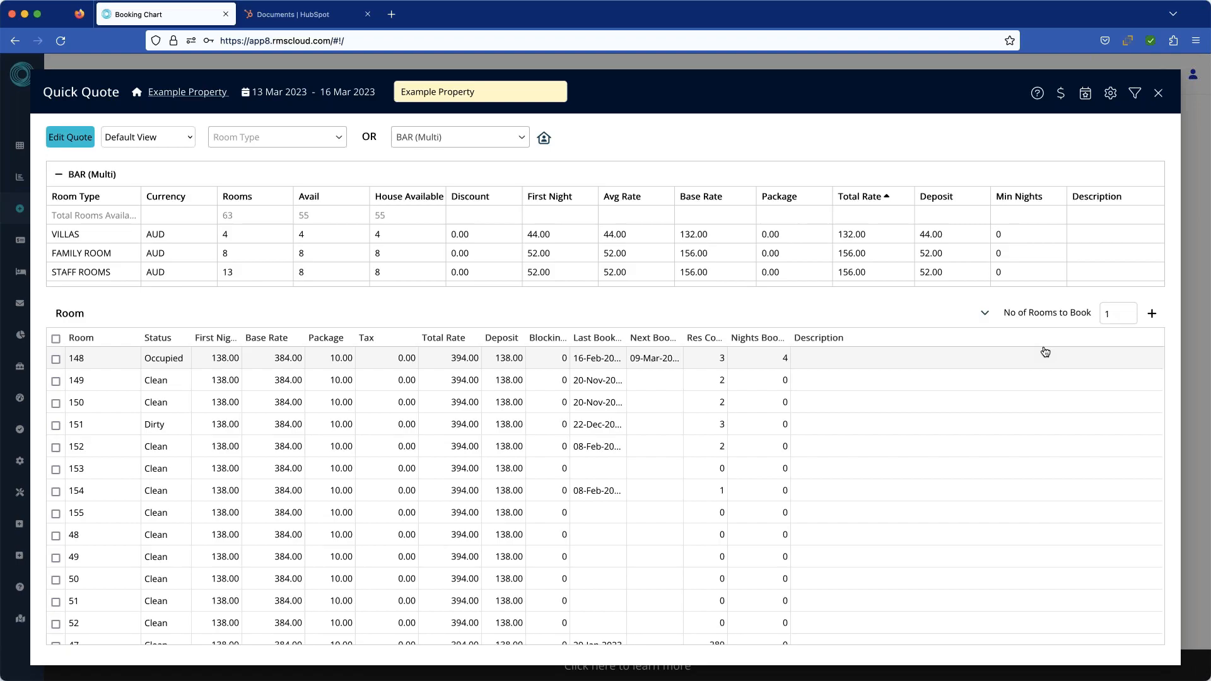
double_click(1120, 310)
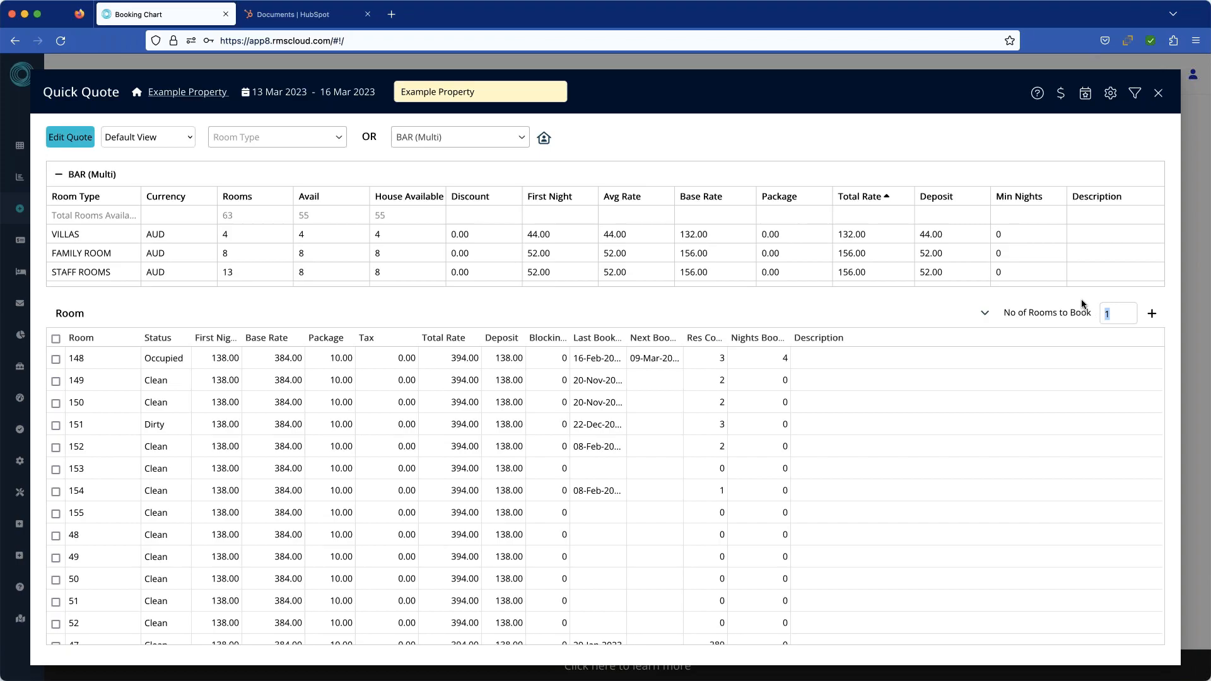
left_click(1004, 398)
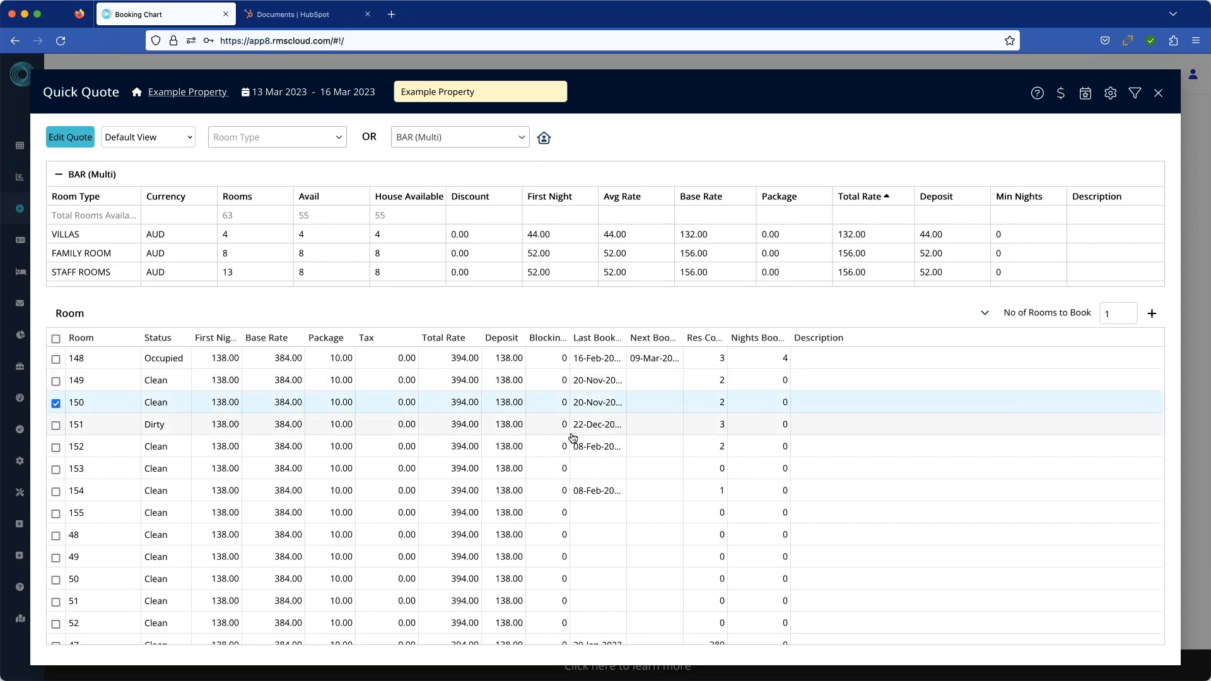
left_click(55, 381)
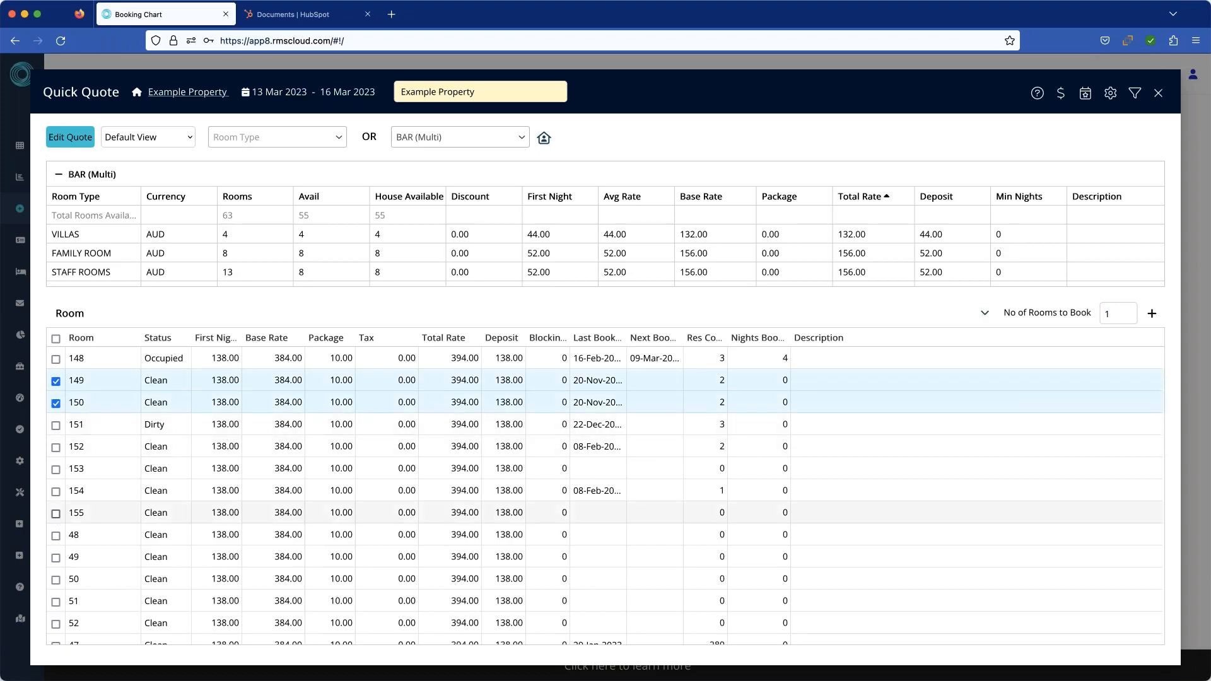
left_click(56, 492)
left_click(55, 514)
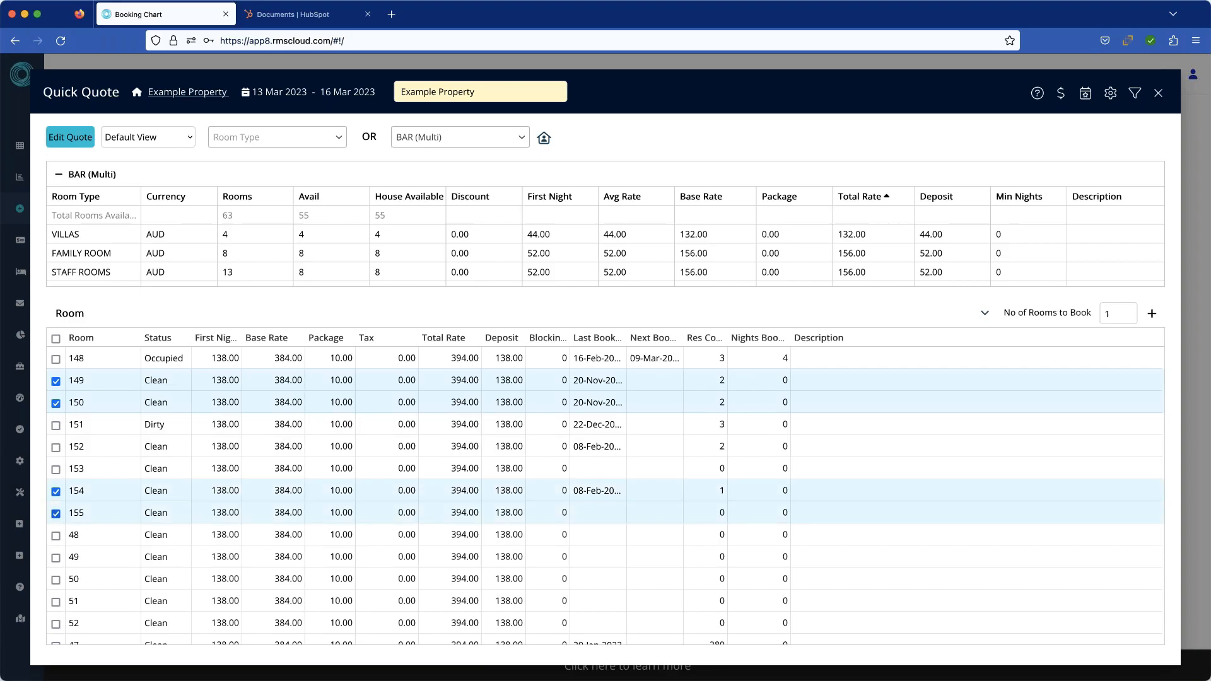
left_click(1153, 315)
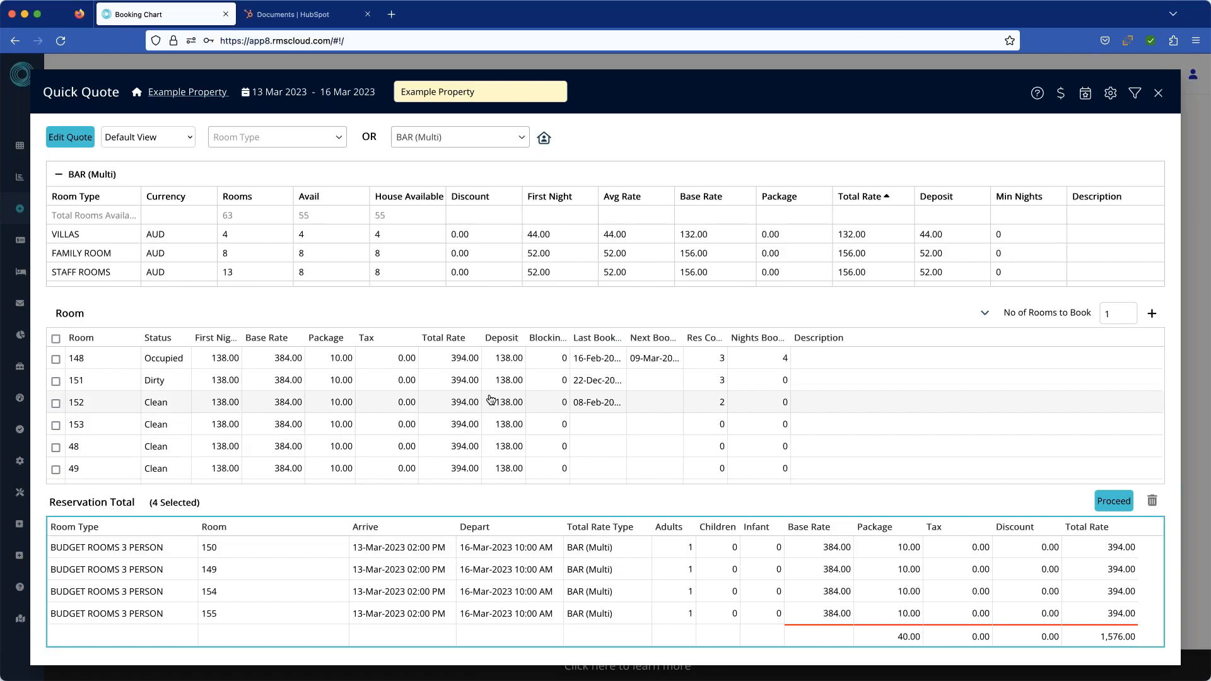
Edit the quote to 2 adults departing Fri, 17 Mar 2023, and get the new quote.
left_click(71, 140)
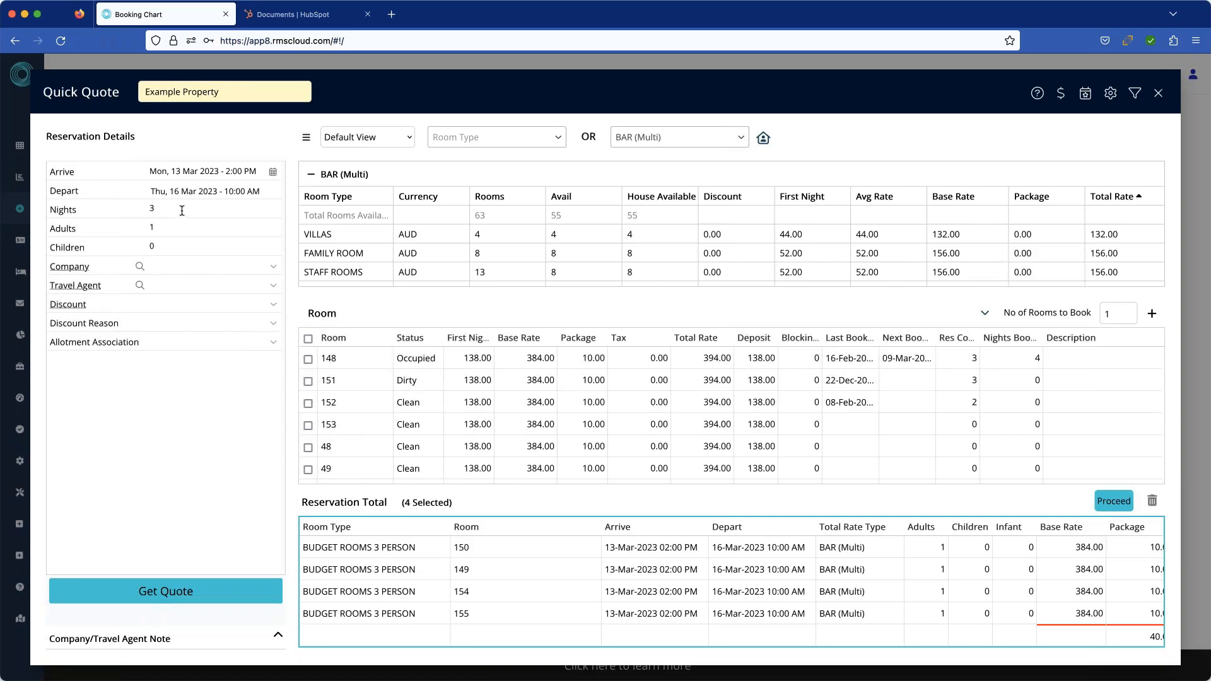
left_click_drag(163, 227, 136, 226)
type("2")
key("Tab")
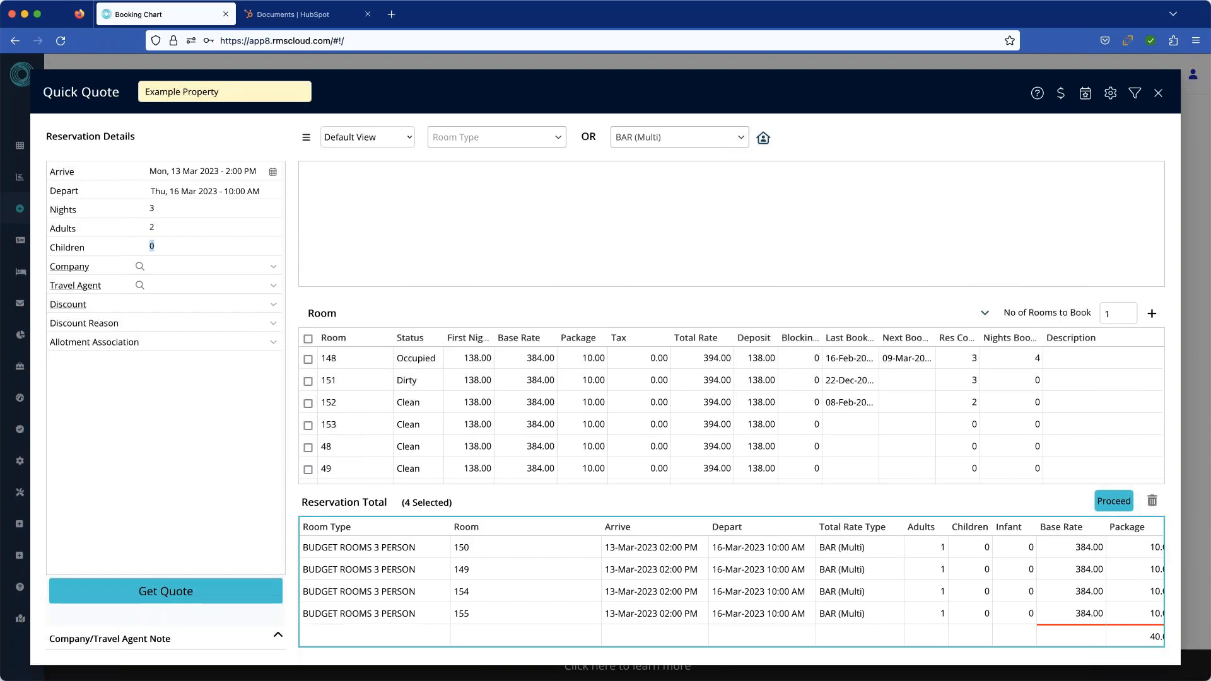
left_click(231, 189)
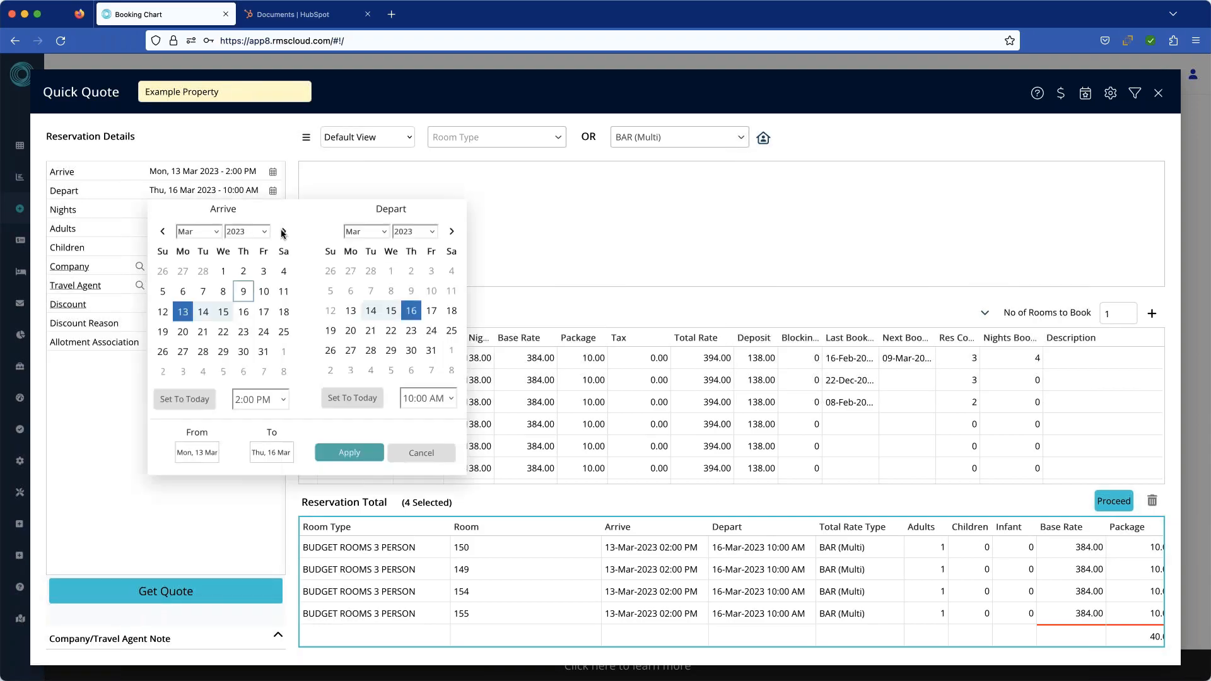
left_click(431, 311)
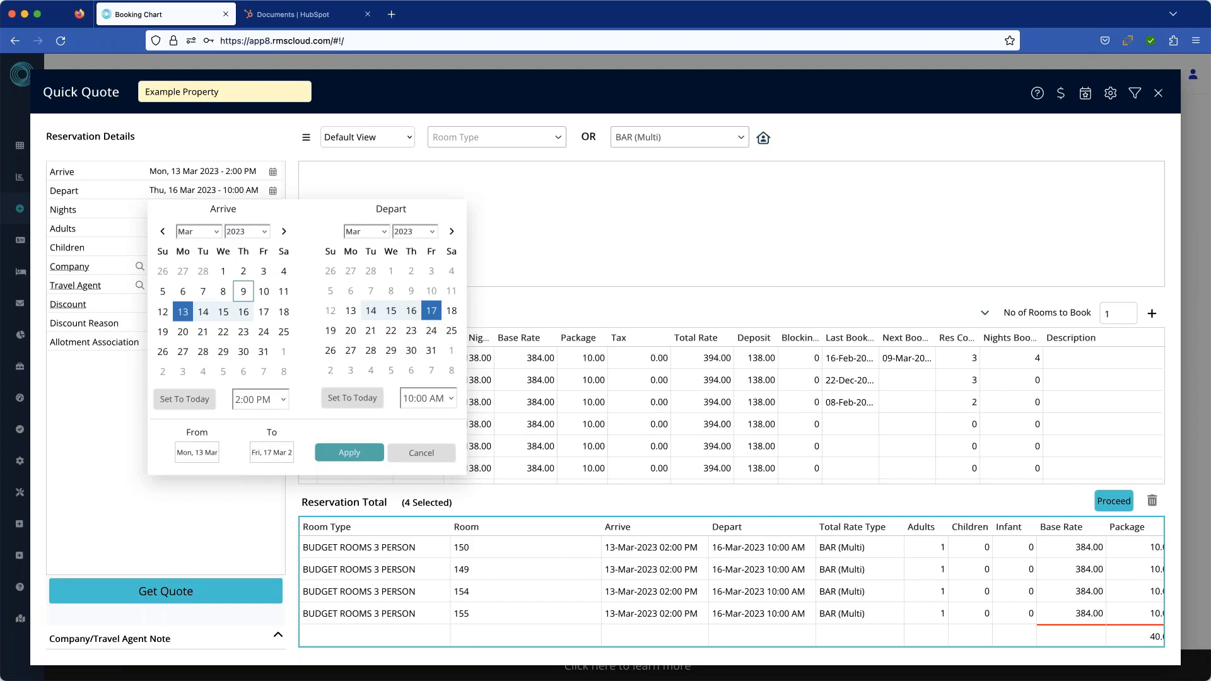
left_click(345, 453)
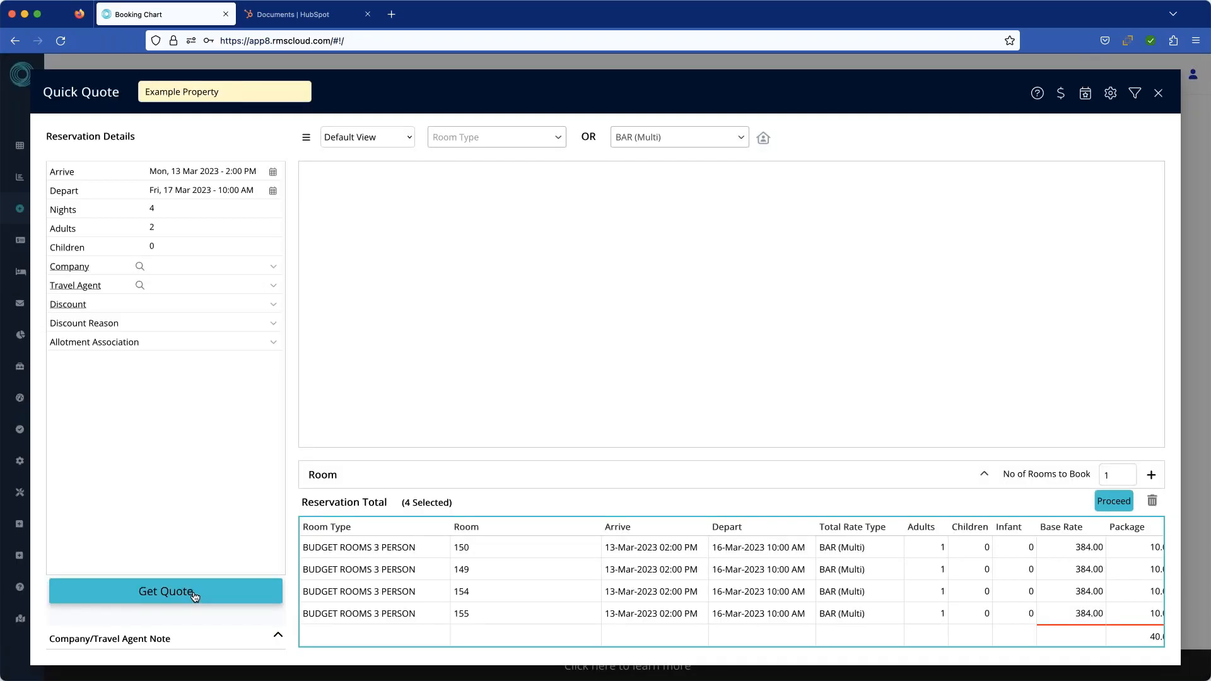
left_click(195, 598)
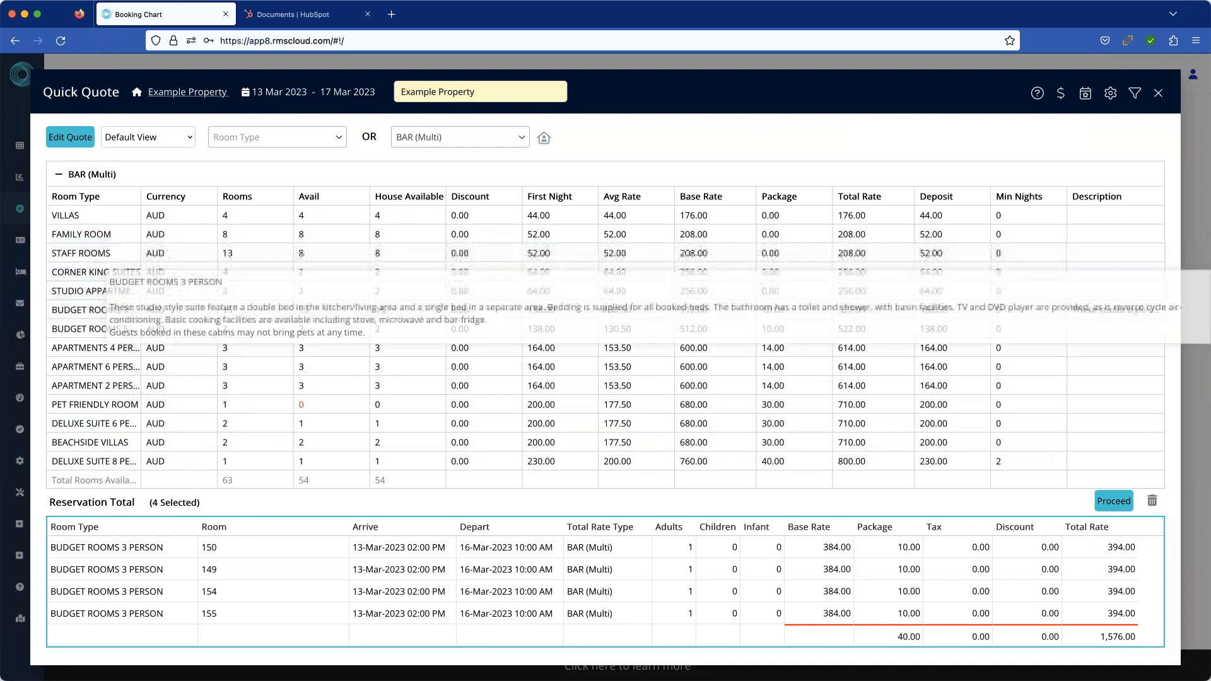
Select the Apartment 6 Person room type and add room 18 to the reservation total.
left_click(99, 372)
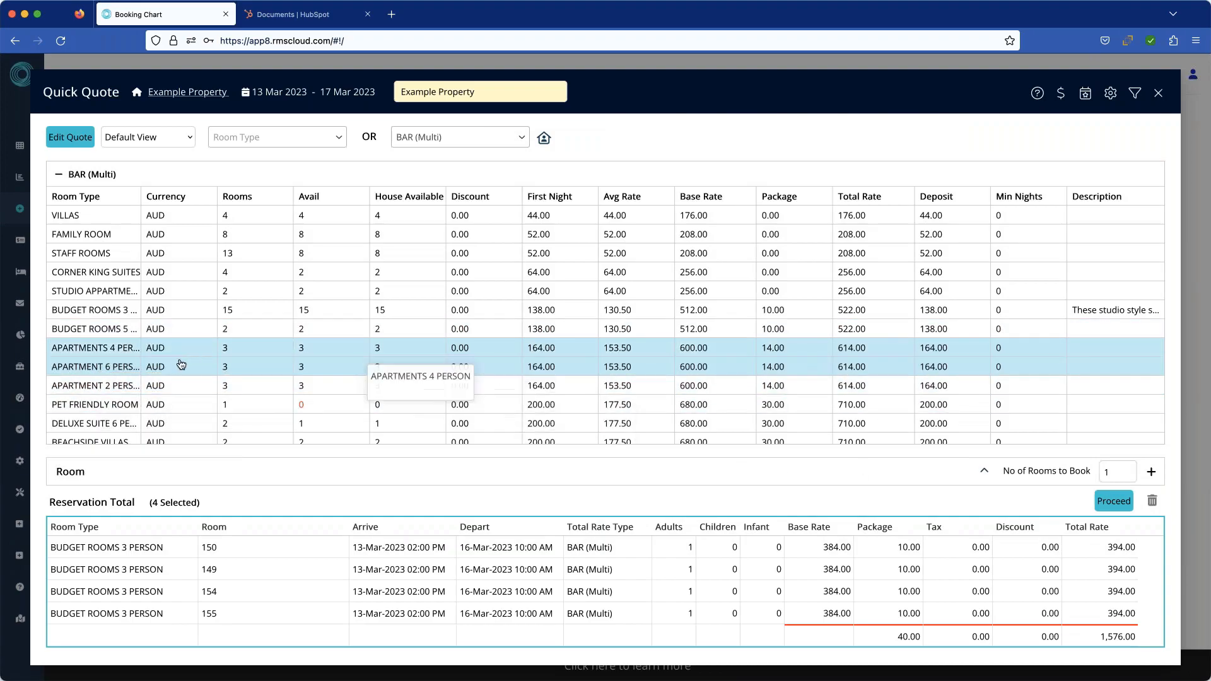
left_click(984, 471)
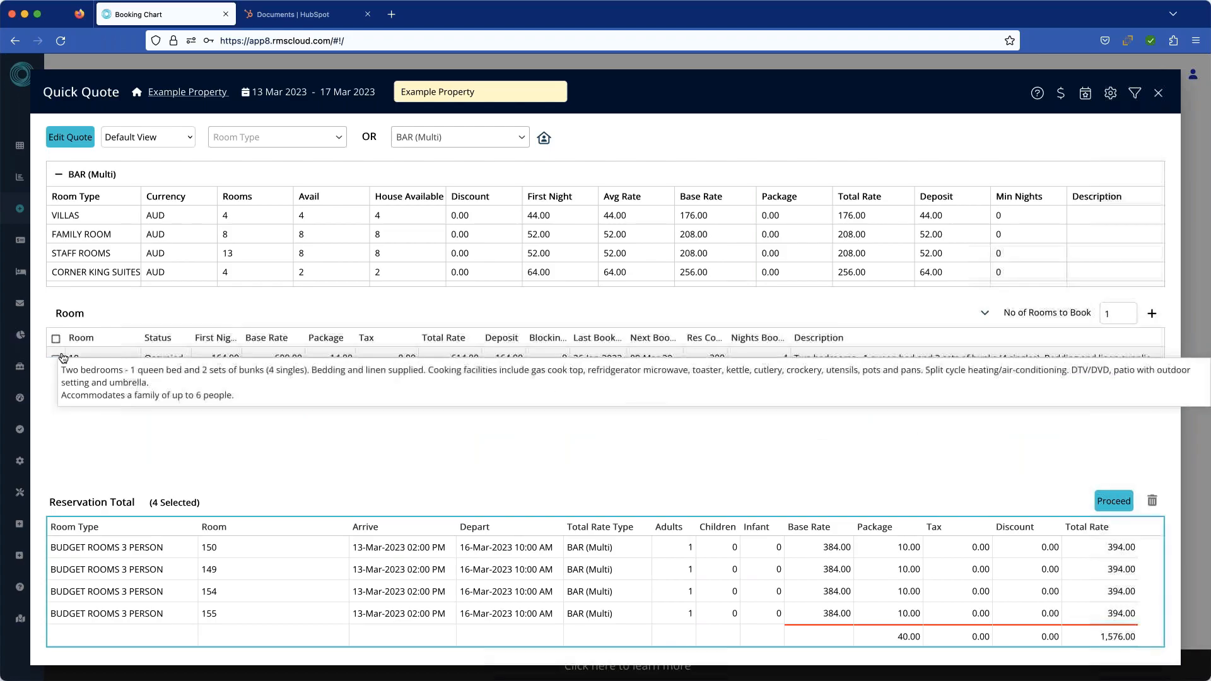
left_click(69, 358)
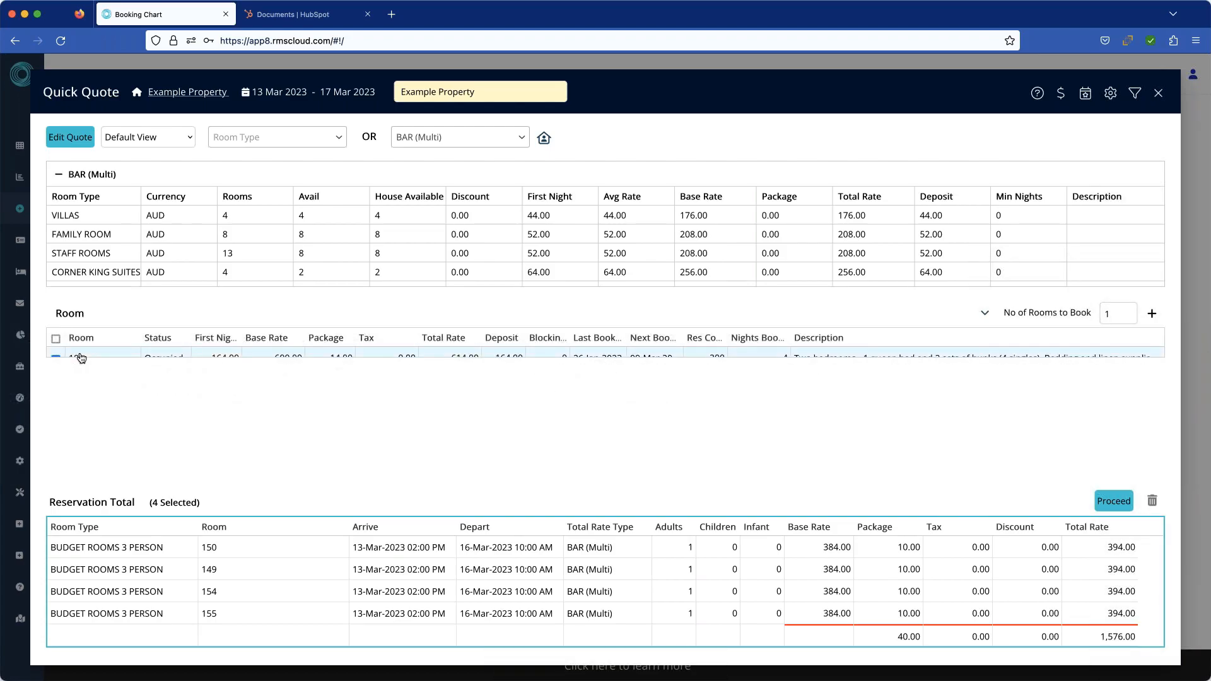
left_click(1152, 314)
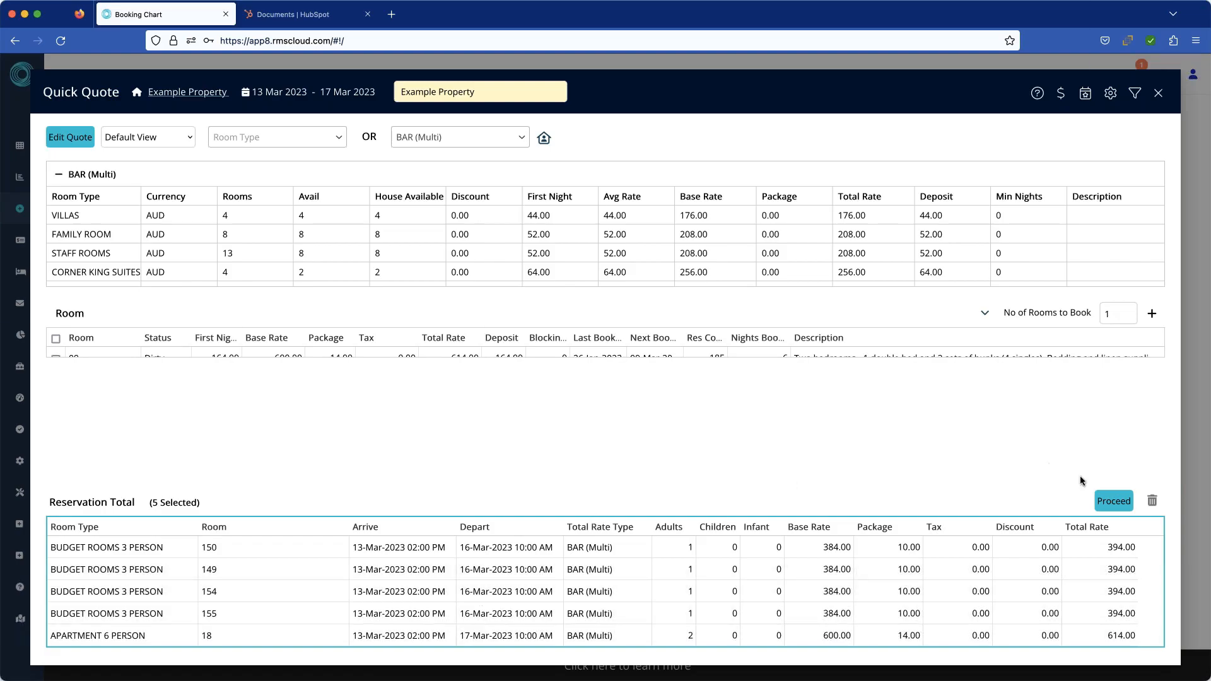
Proceed to the master reservation and look up the existing guest by last name to fill in the guest details.
left_click(1109, 503)
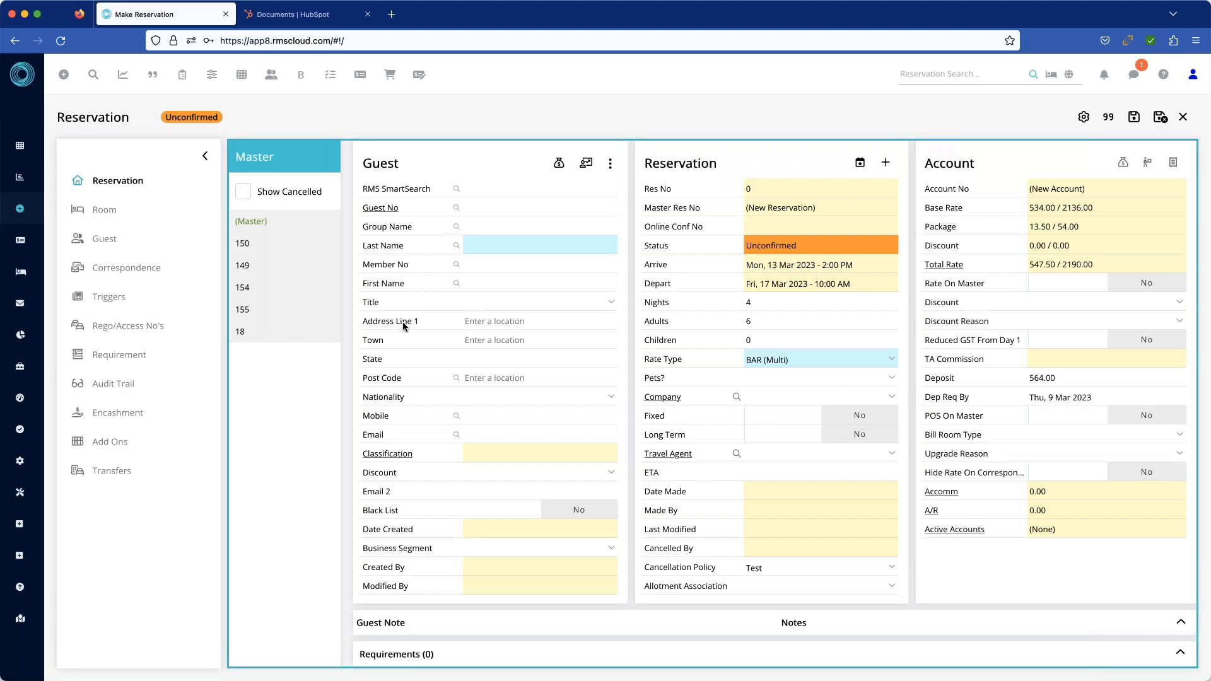
left_click(505, 248)
type("gues")
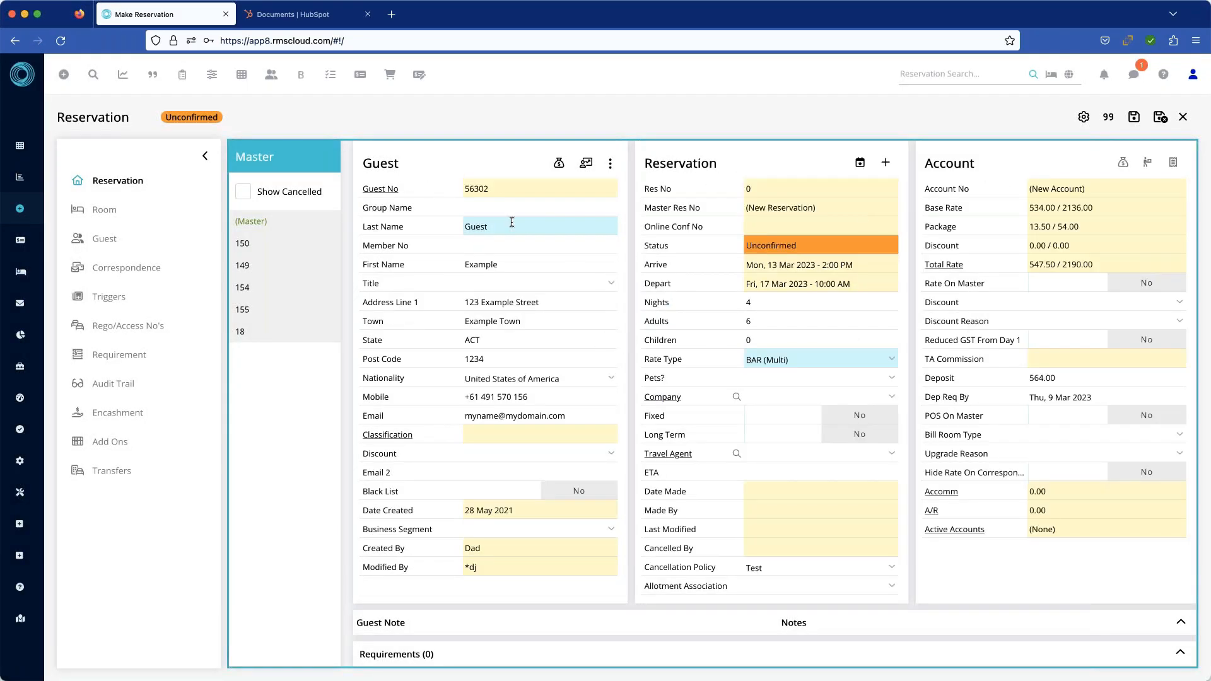
Set the master reservation's group name to Test 5 and save the reservation.
left_click(483, 208)
type("Test5")
left_click(1134, 118)
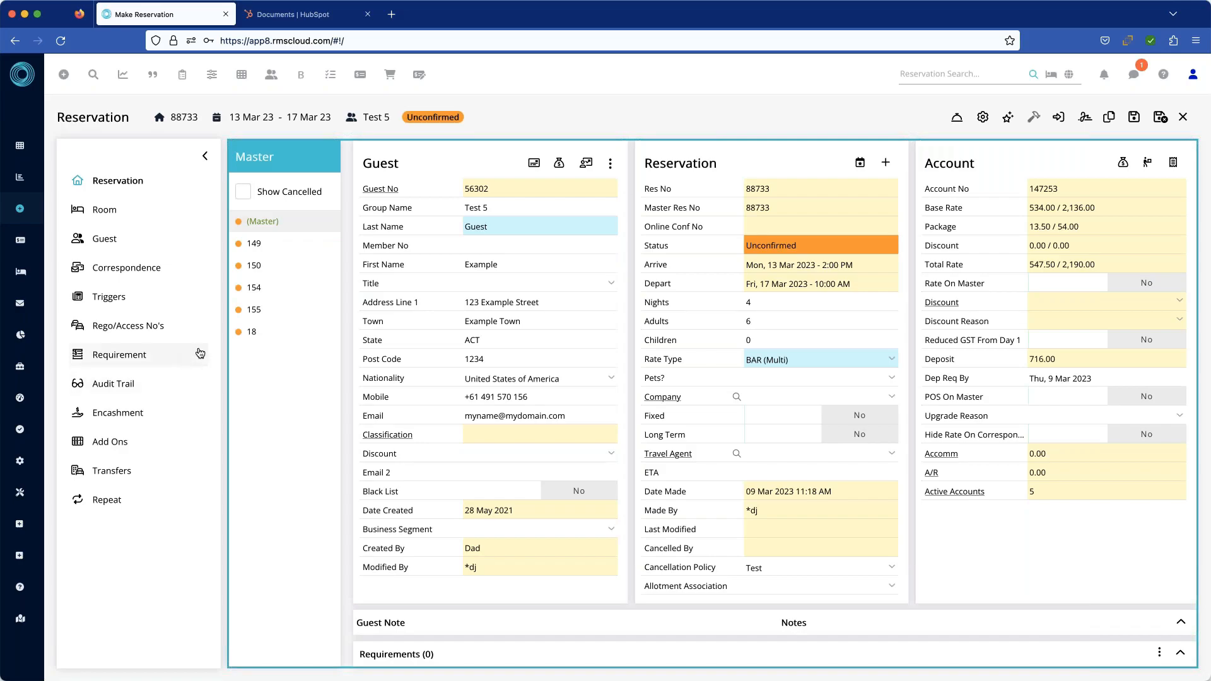
Generate outgoing correspondence for the master reservation from the form letter "A group quote letter".
left_click(128, 271)
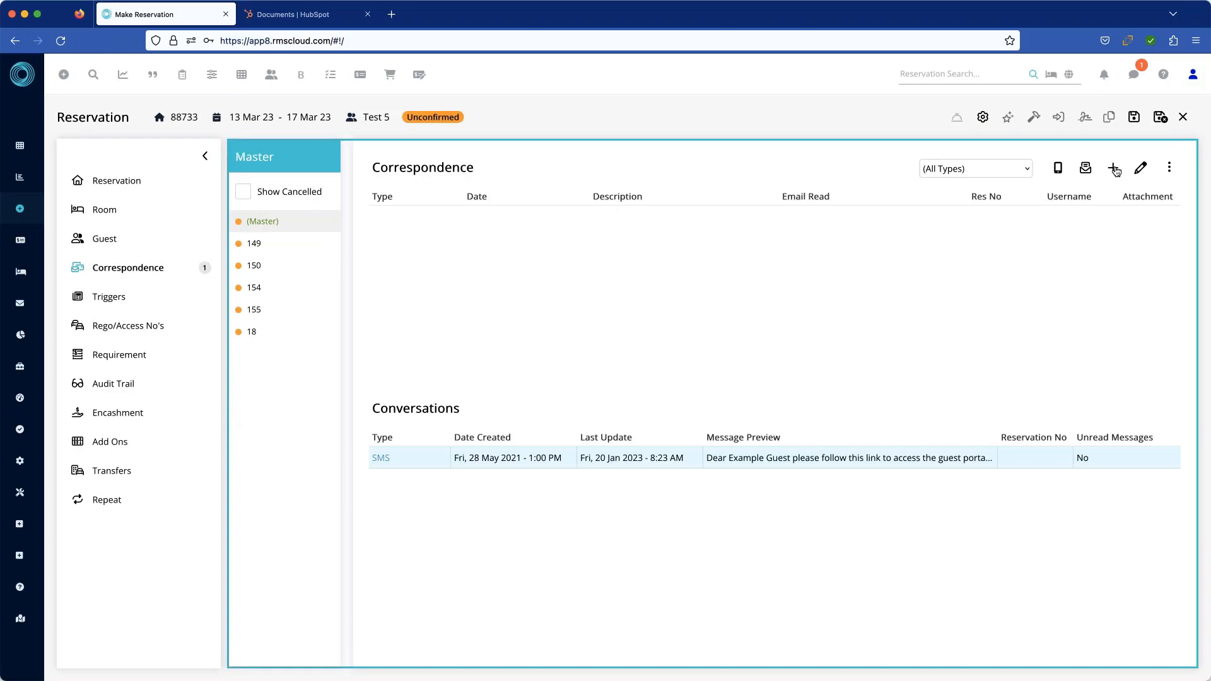
left_click(1086, 169)
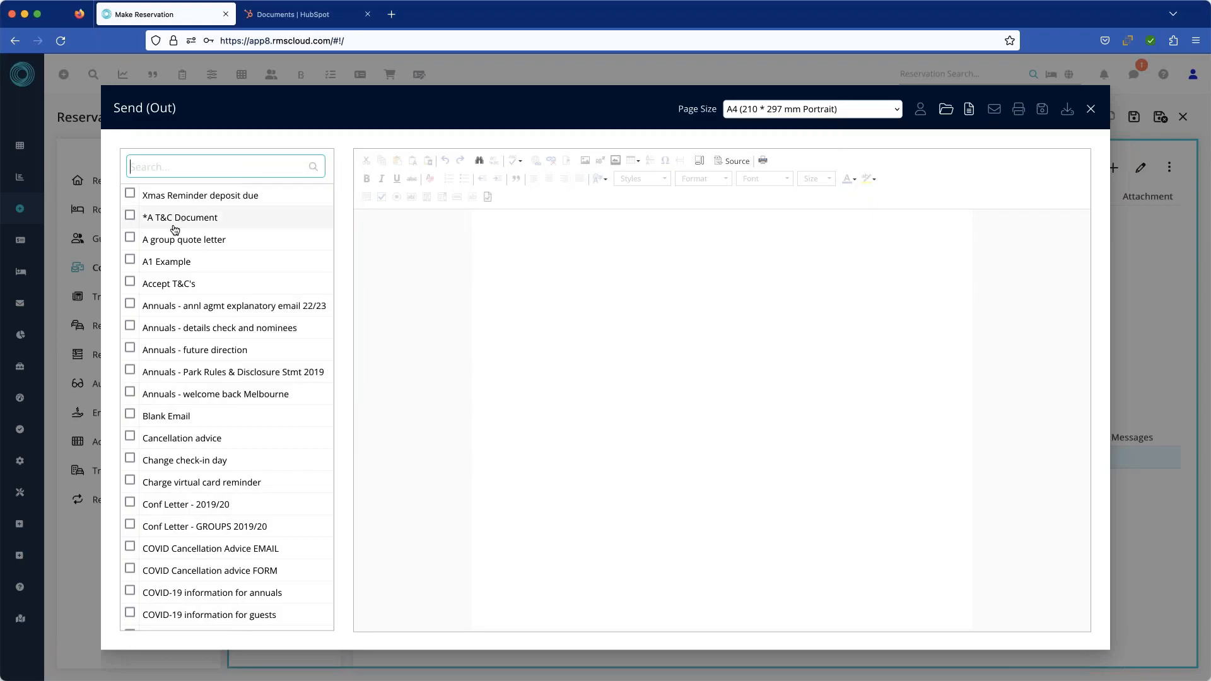
left_click(217, 241)
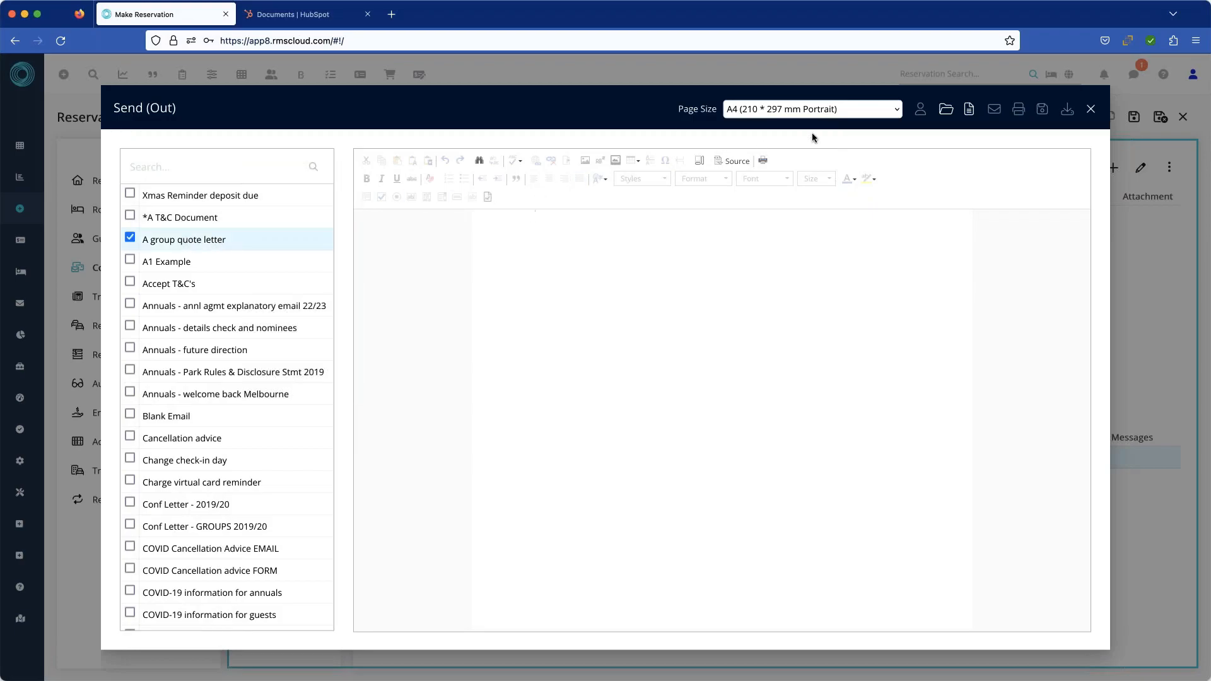
left_click(947, 111)
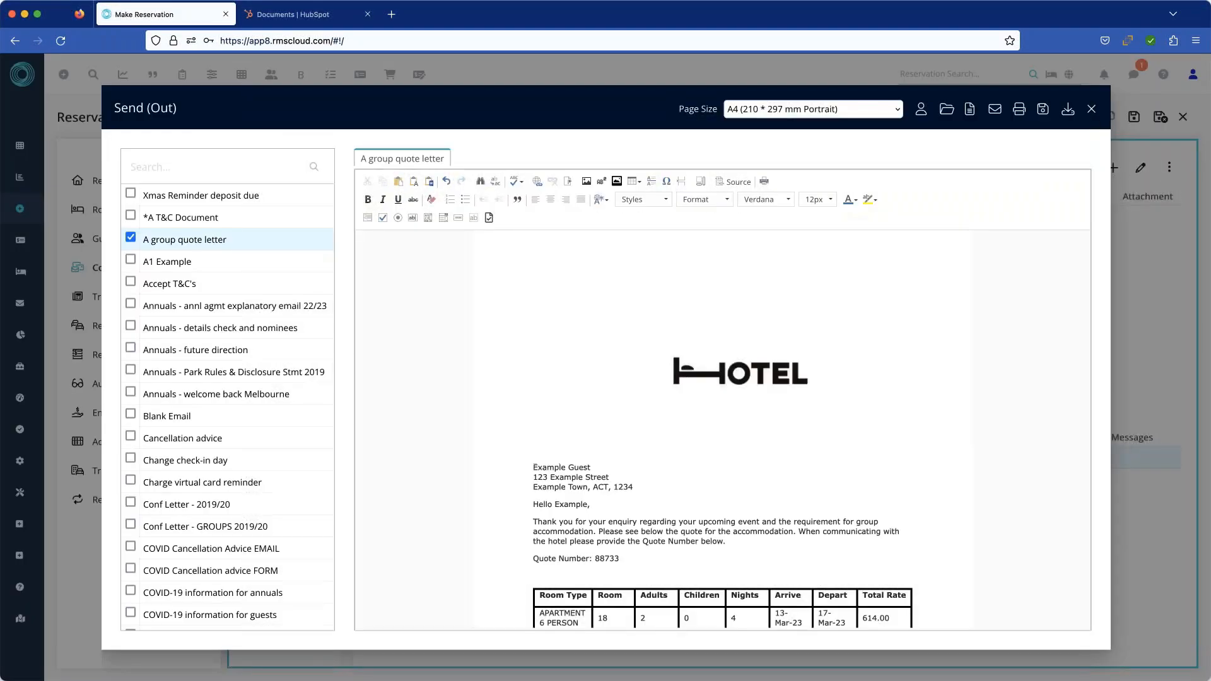
Review the guest details, room table and total cost in the generated quote letter, and close it without sending.
scroll(888, 388, "down", 3)
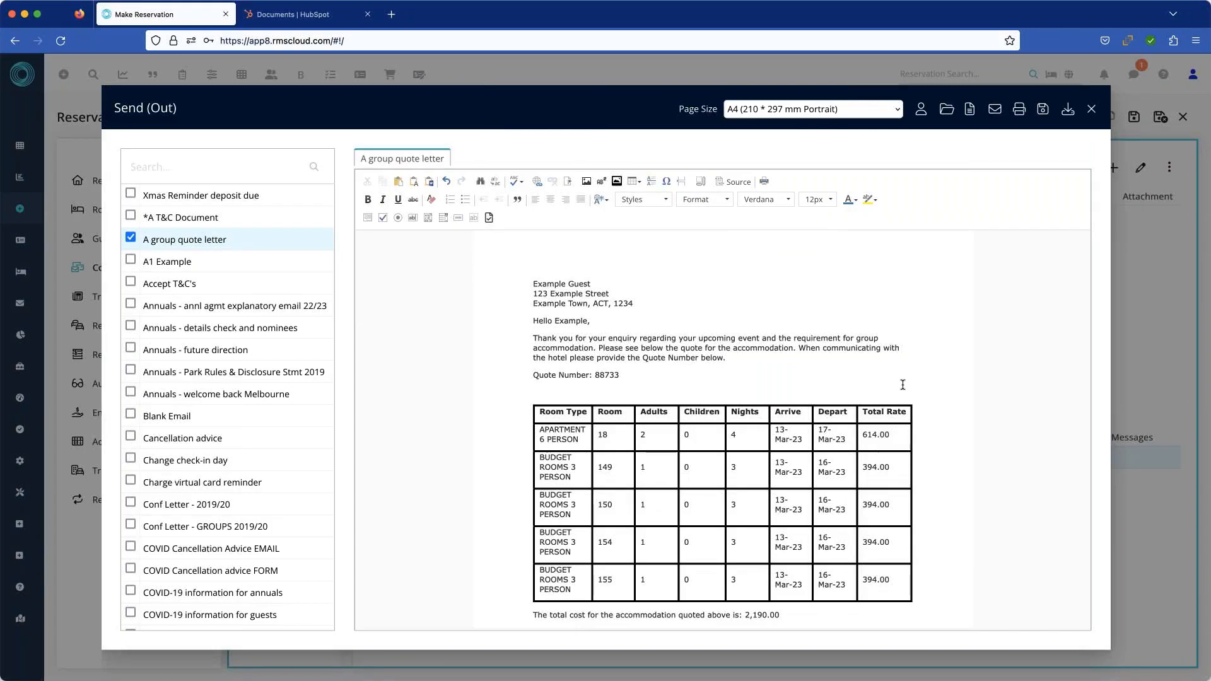
scroll(862, 334, "up", 1)
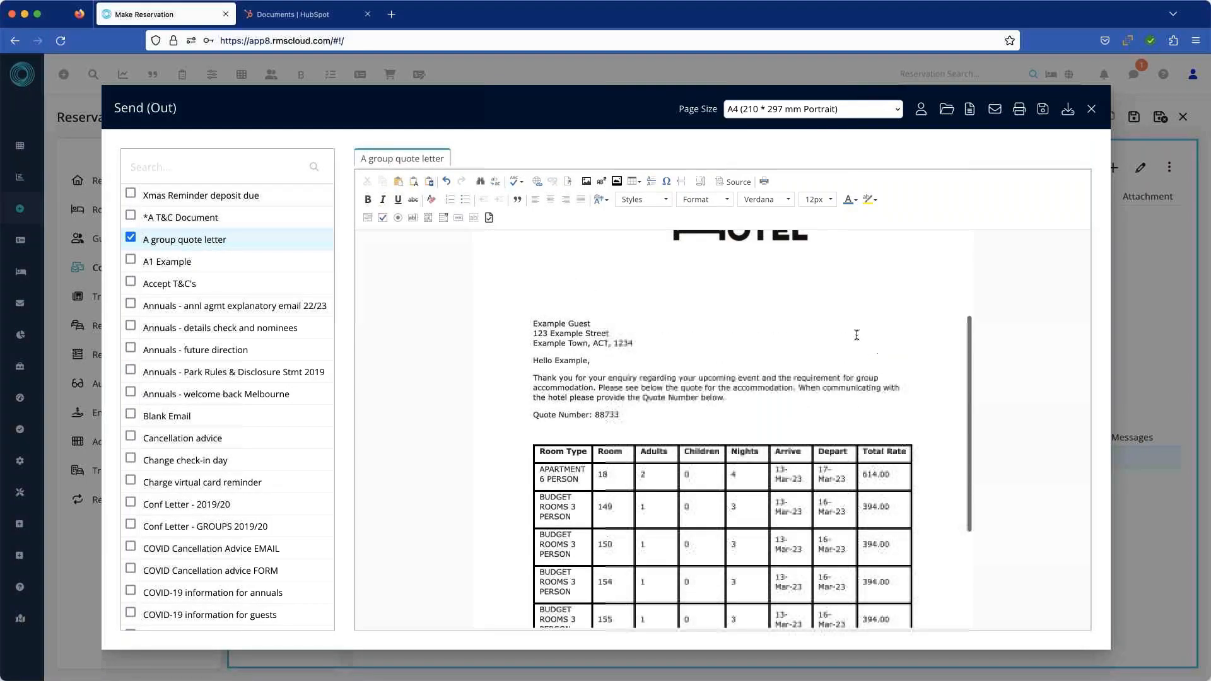
scroll(727, 322, "down", 1)
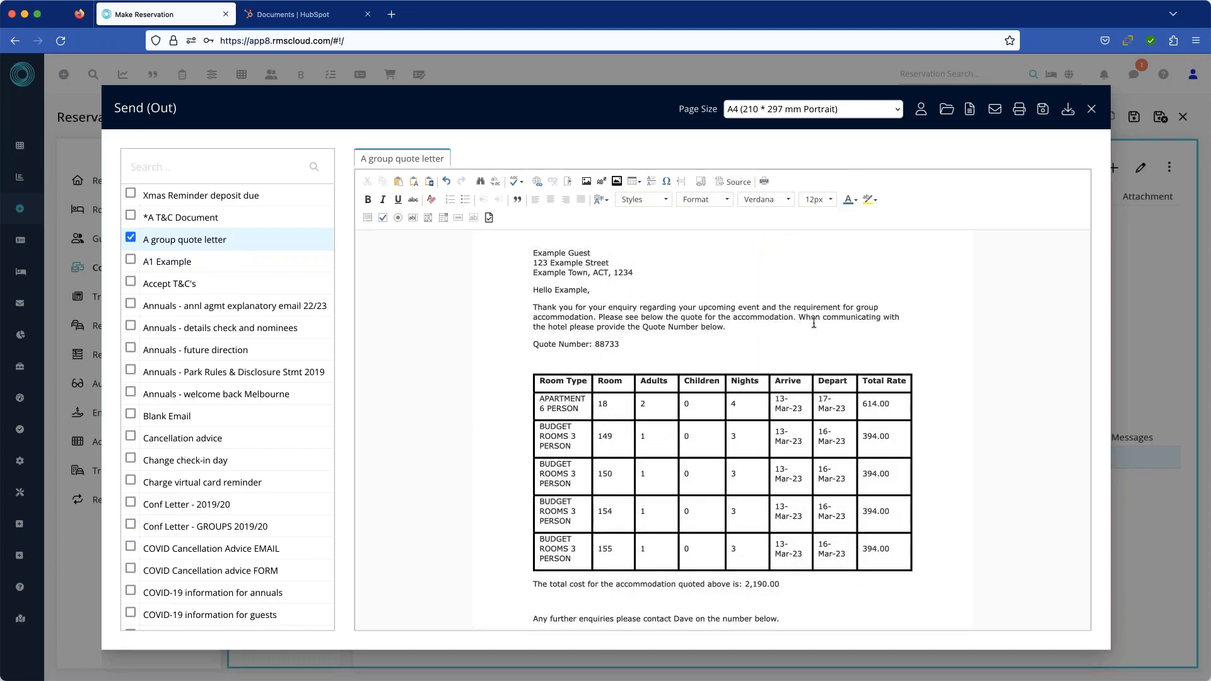
scroll(828, 329, "down", 1)
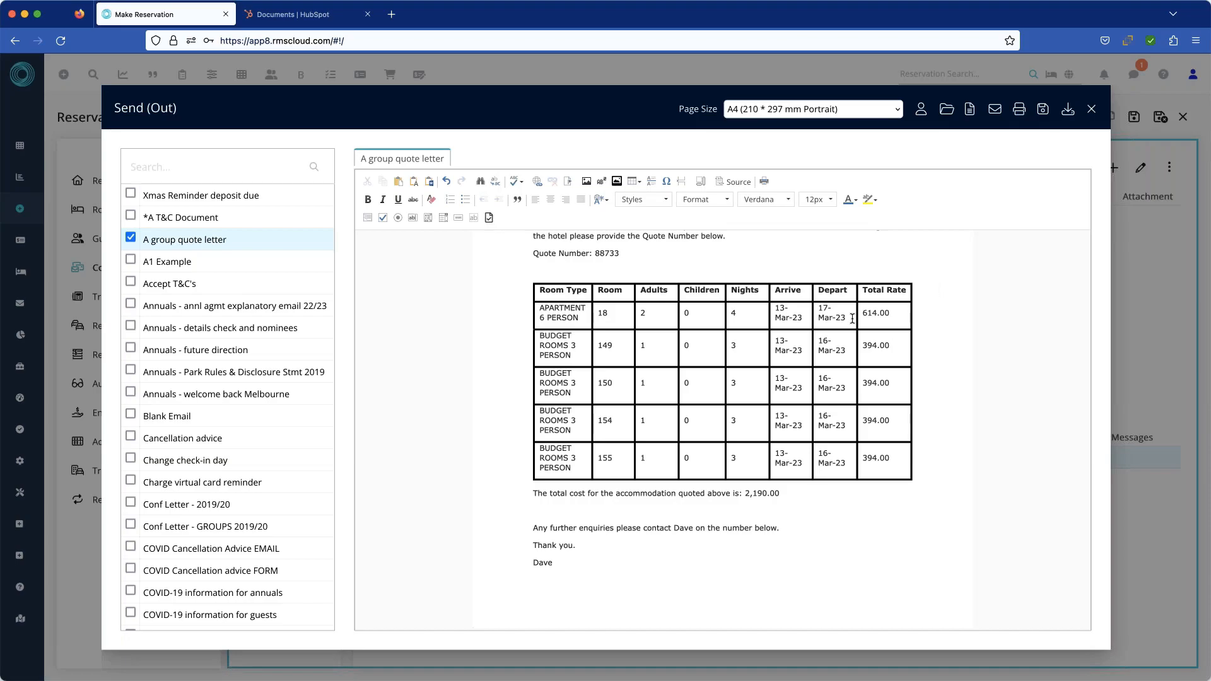
scroll(721, 383, "up", 5)
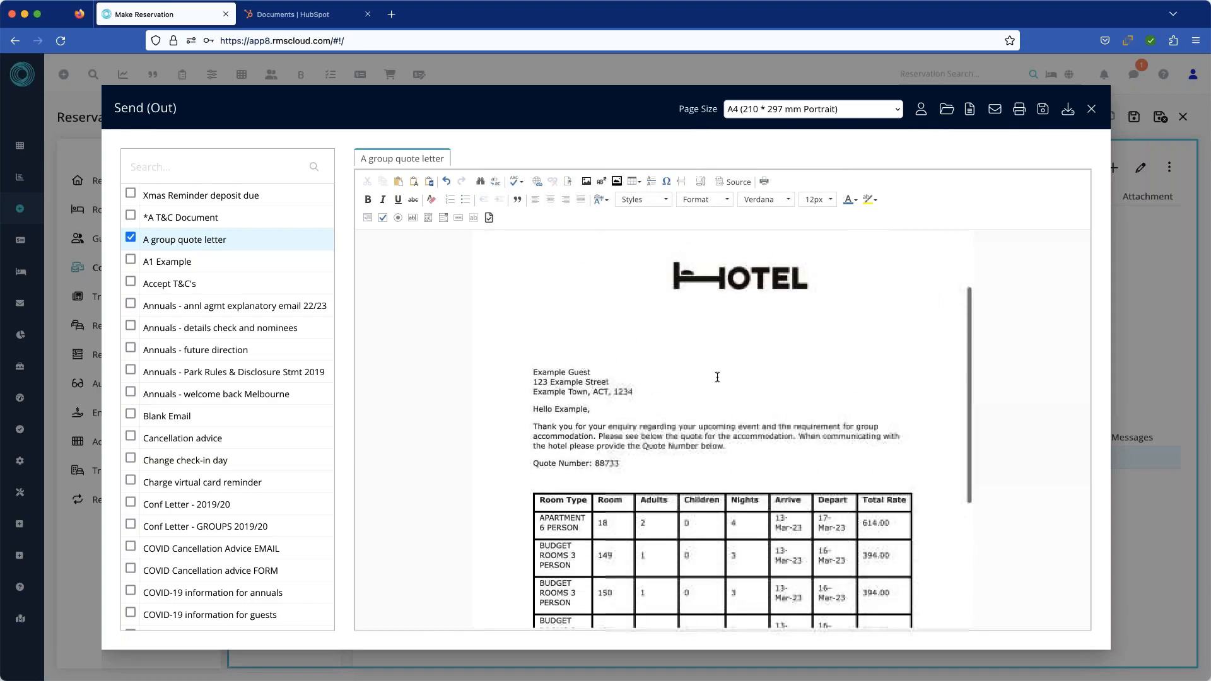
left_click(1091, 108)
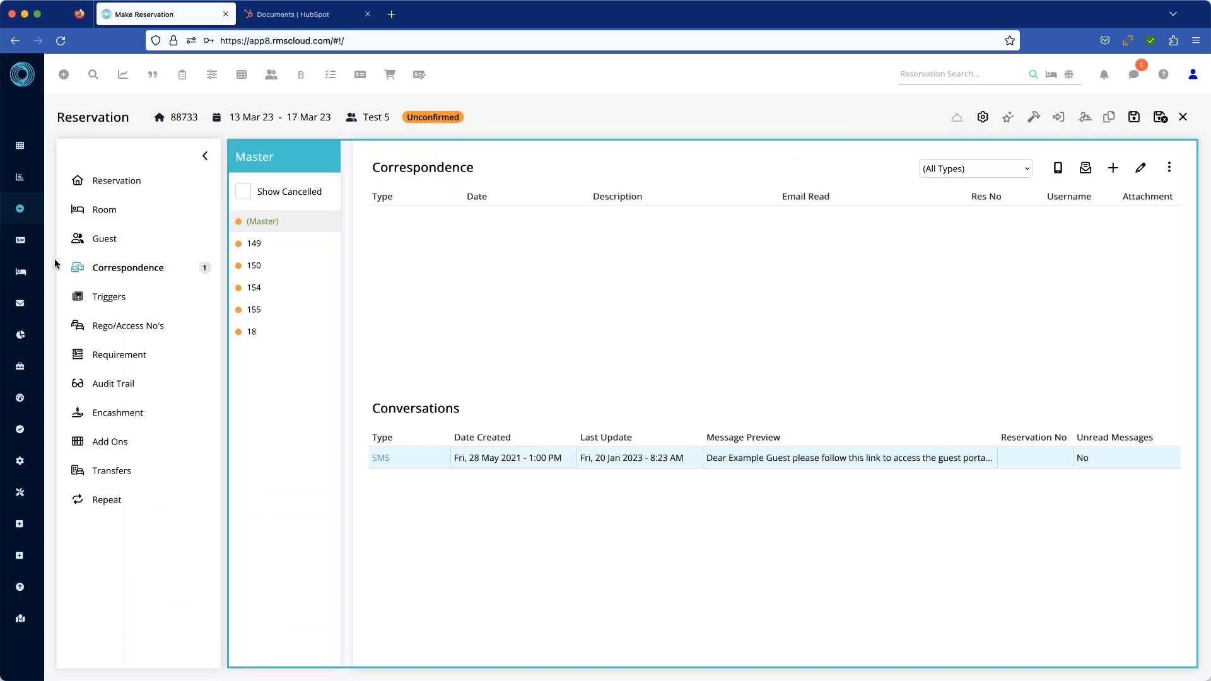
Go to the correspondence form letter setup, saving the current reservation on the way out.
mouse_move(25, 265)
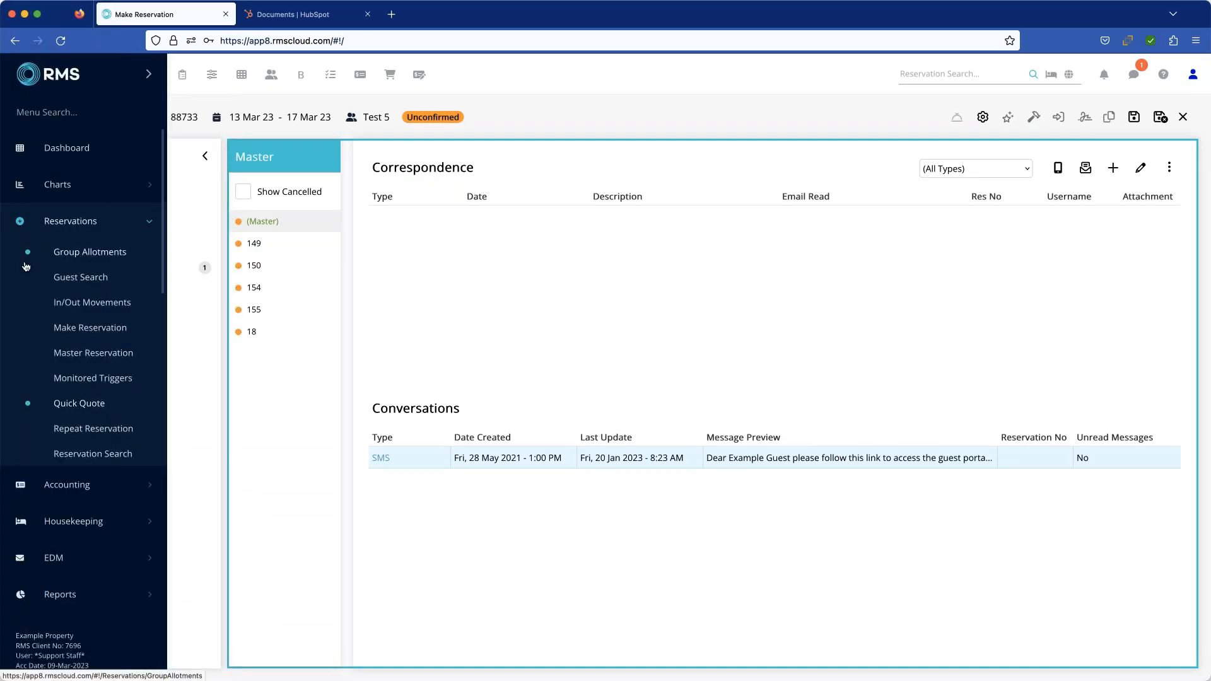
left_click(83, 226)
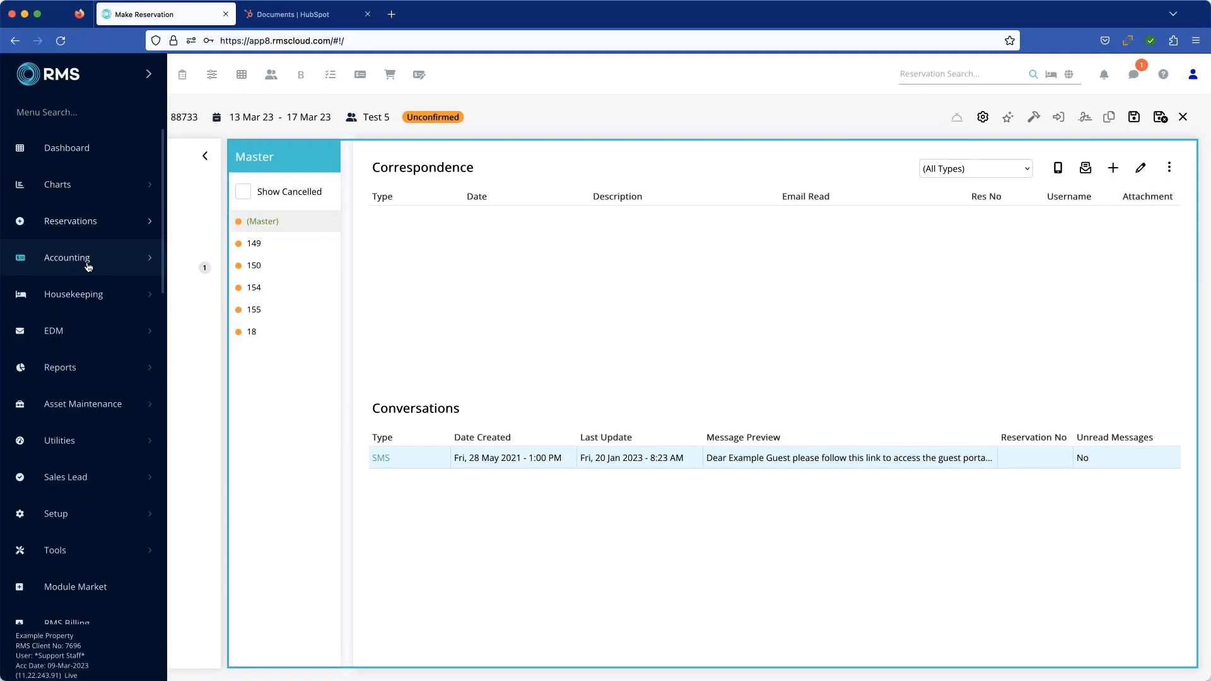
left_click(80, 518)
scroll(82, 518, "down", 2)
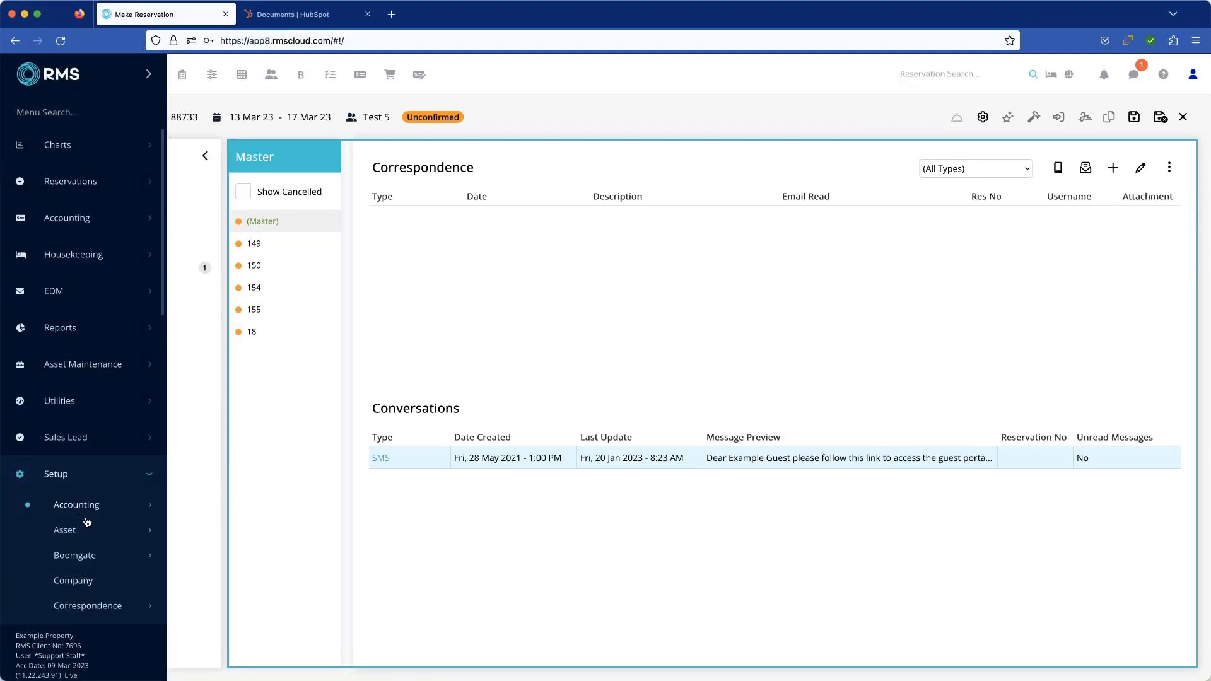
left_click(103, 573)
scroll(82, 537, "down", 1)
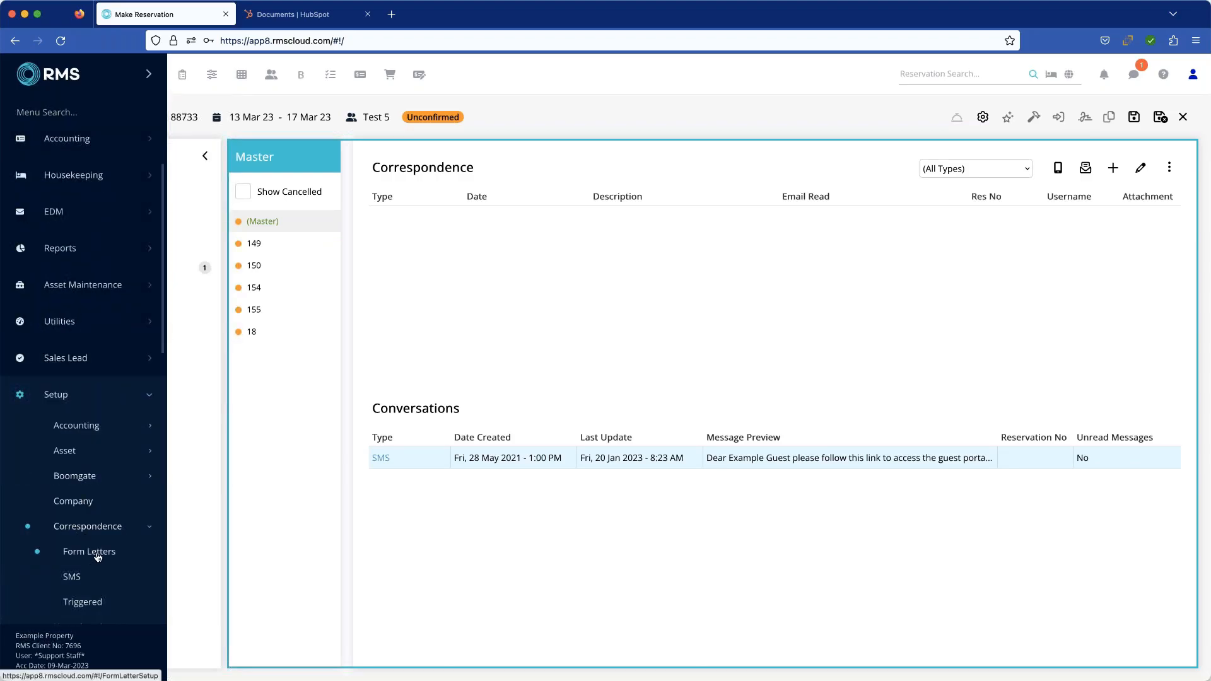
left_click(93, 553)
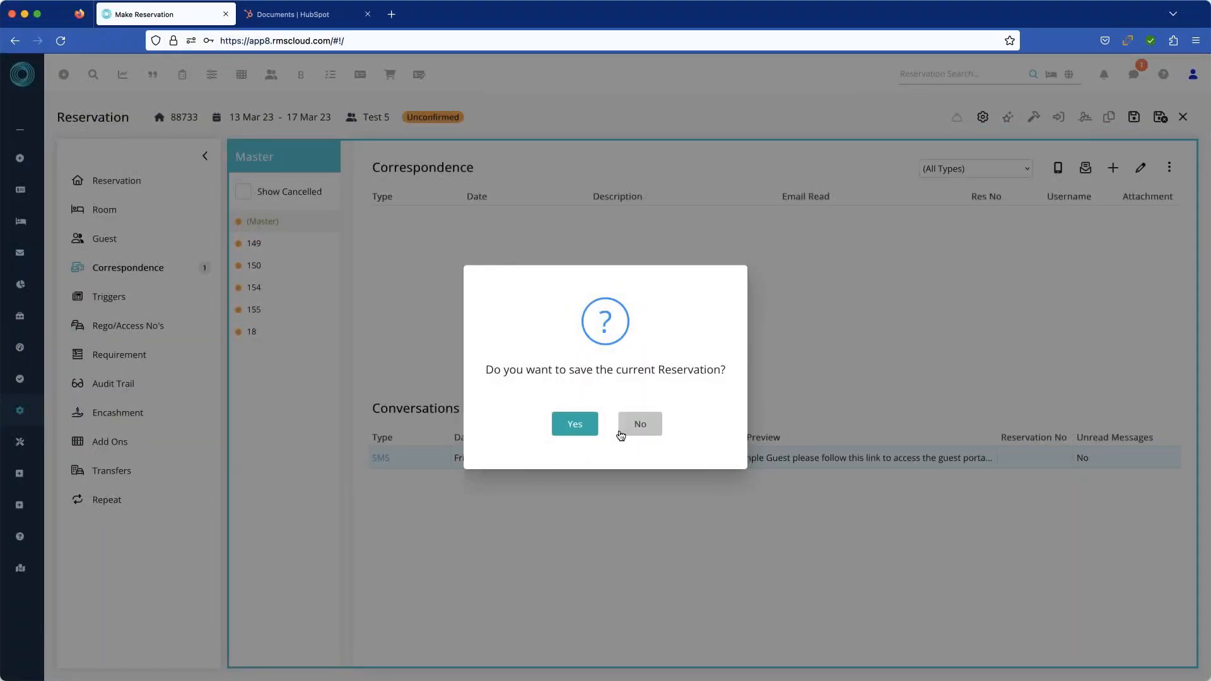
left_click(574, 427)
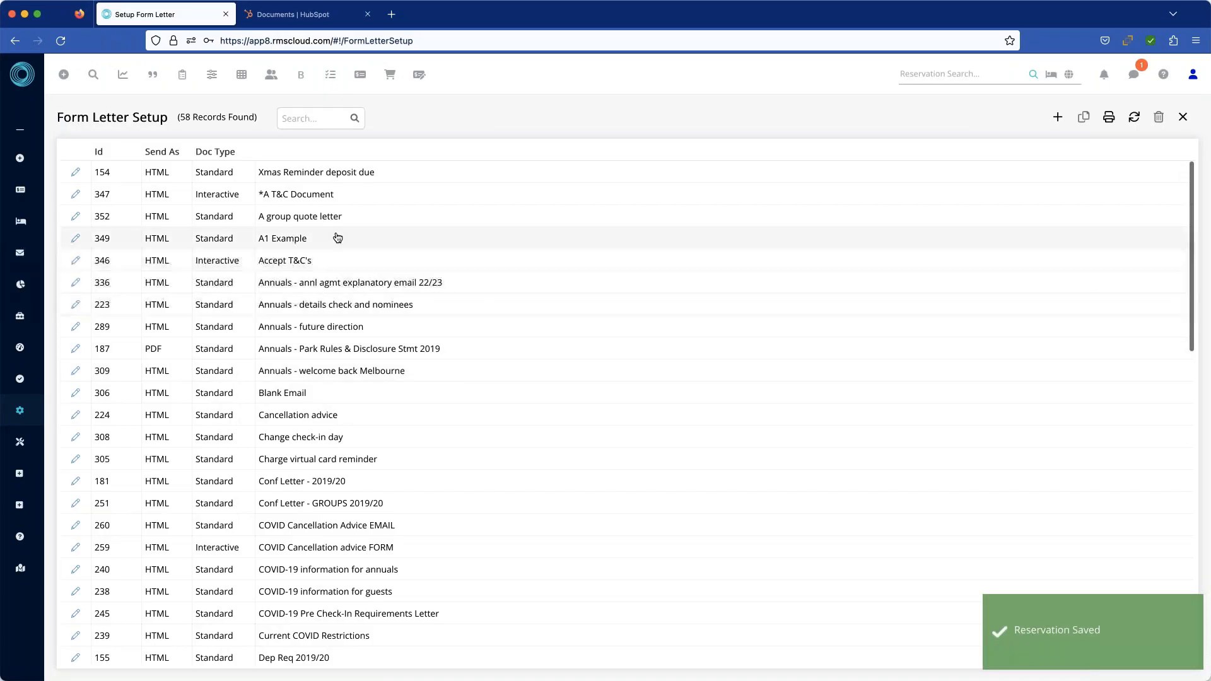
Open "A group quote letter" for editing and examine its merge fields, including the Quote Number line.
left_click(75, 216)
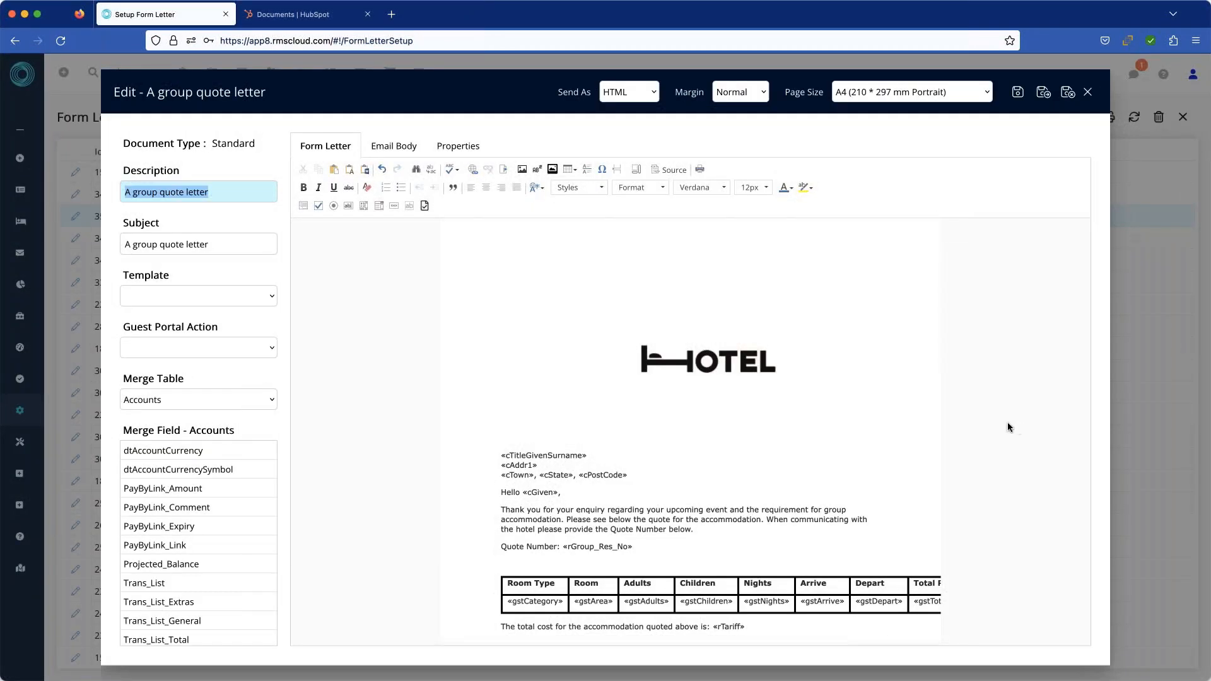
scroll(725, 351, "down", 4)
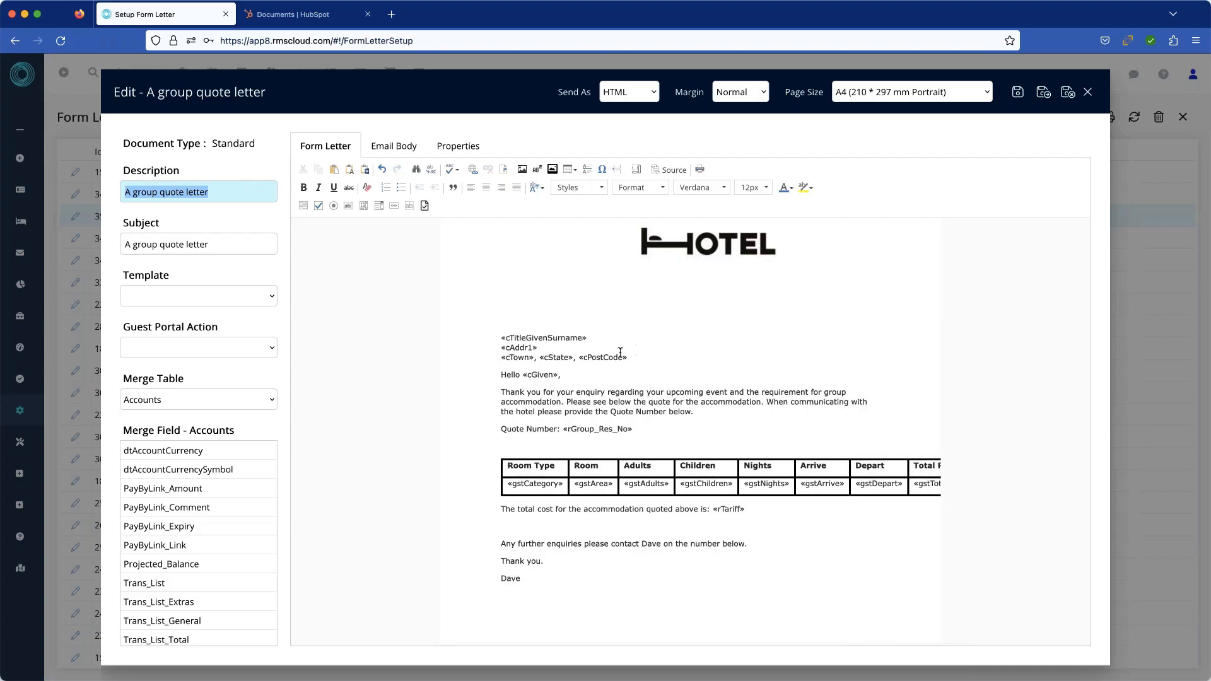
scroll(689, 426, "down", 1)
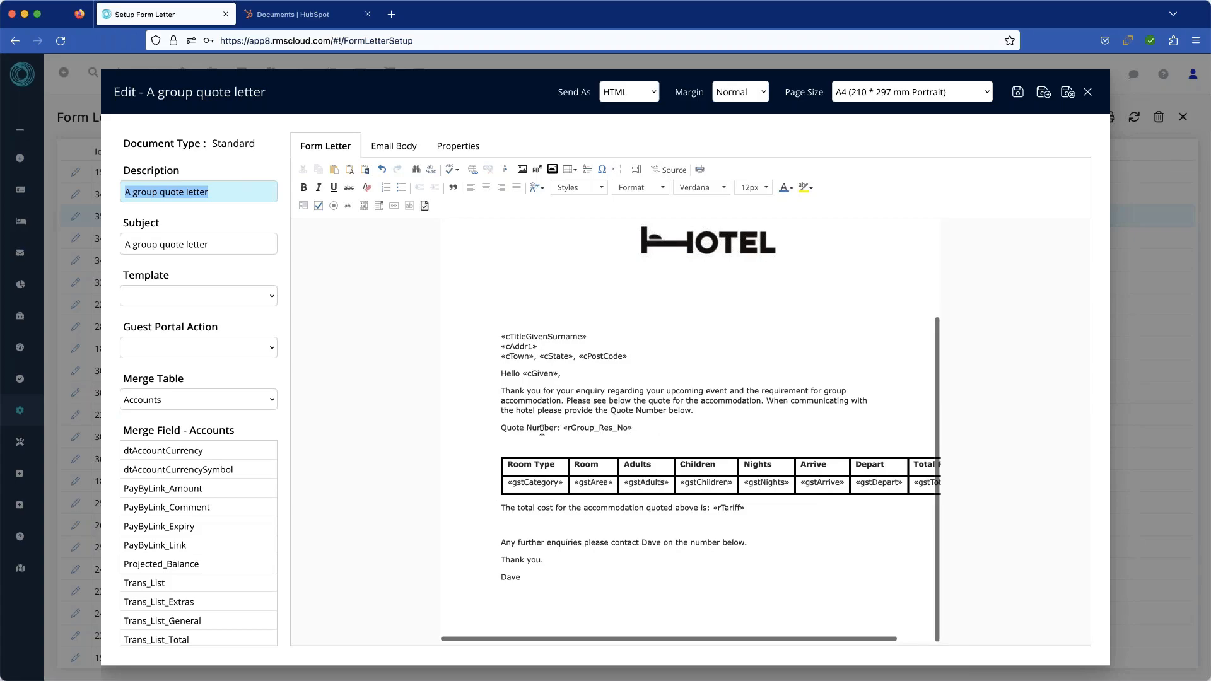
left_click_drag(497, 427, 560, 427)
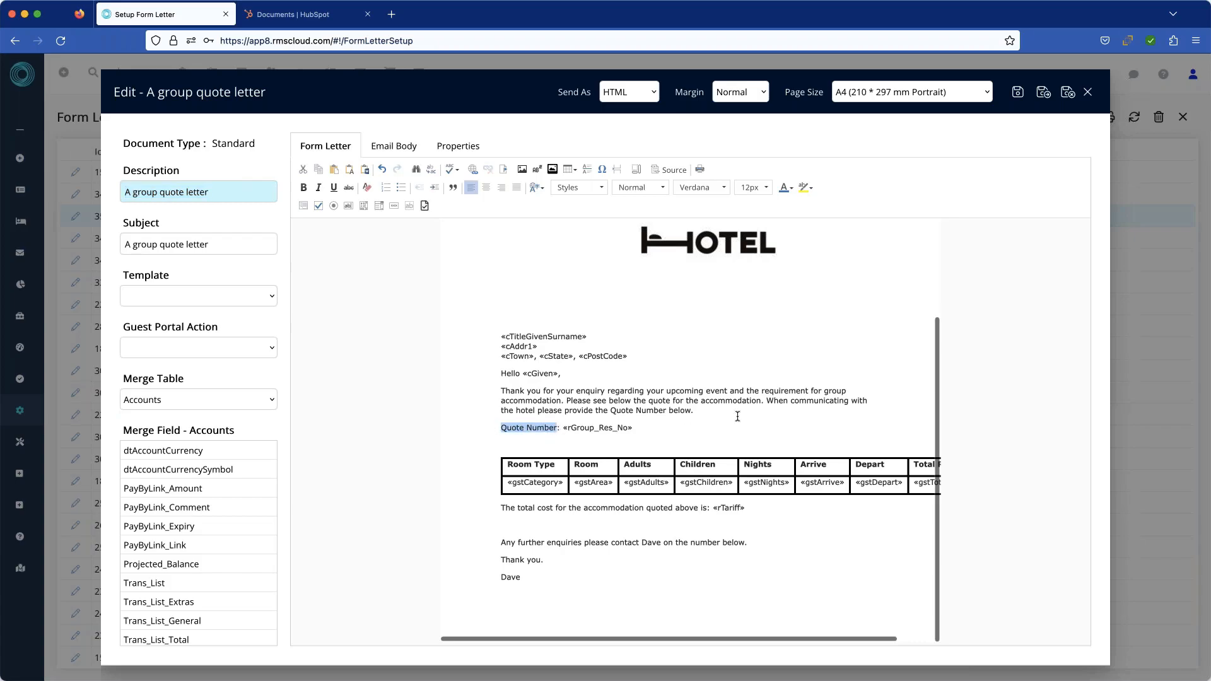
left_click(700, 428)
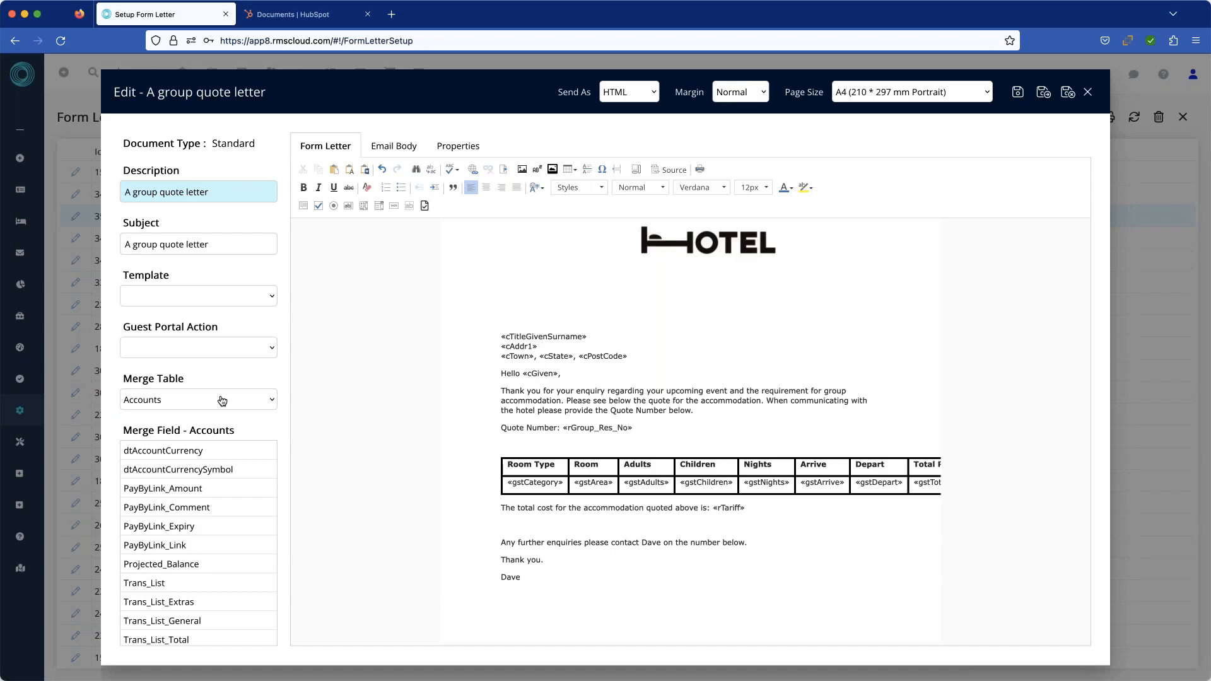
Try the Reservation merge field GroupSummaryNightly below the letter's existing room table, and close the letter without saving.
left_click(190, 527)
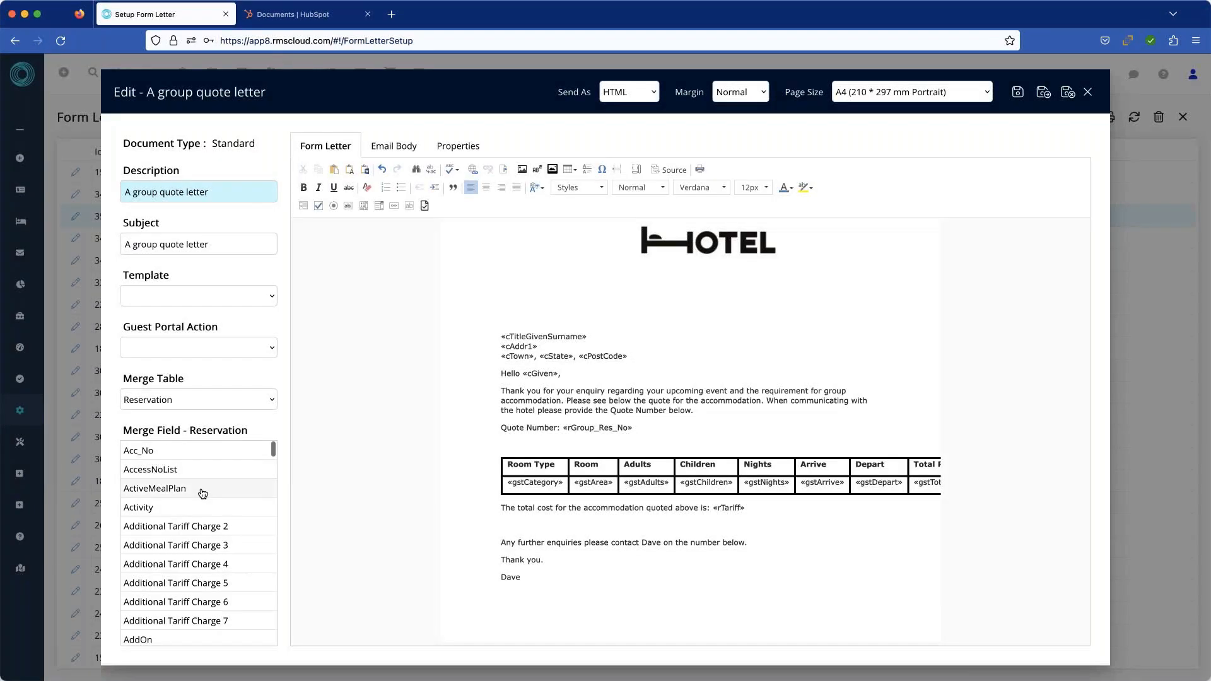
scroll(205, 489, "down", 3)
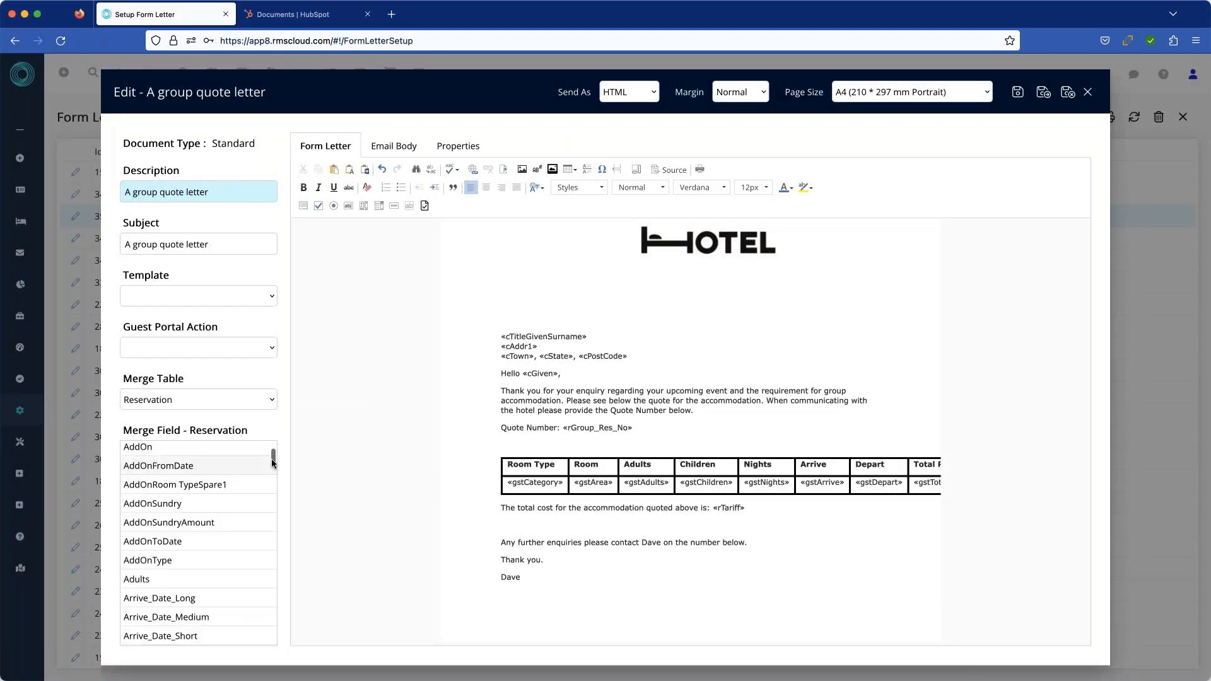
left_click_drag(273, 462, 272, 531)
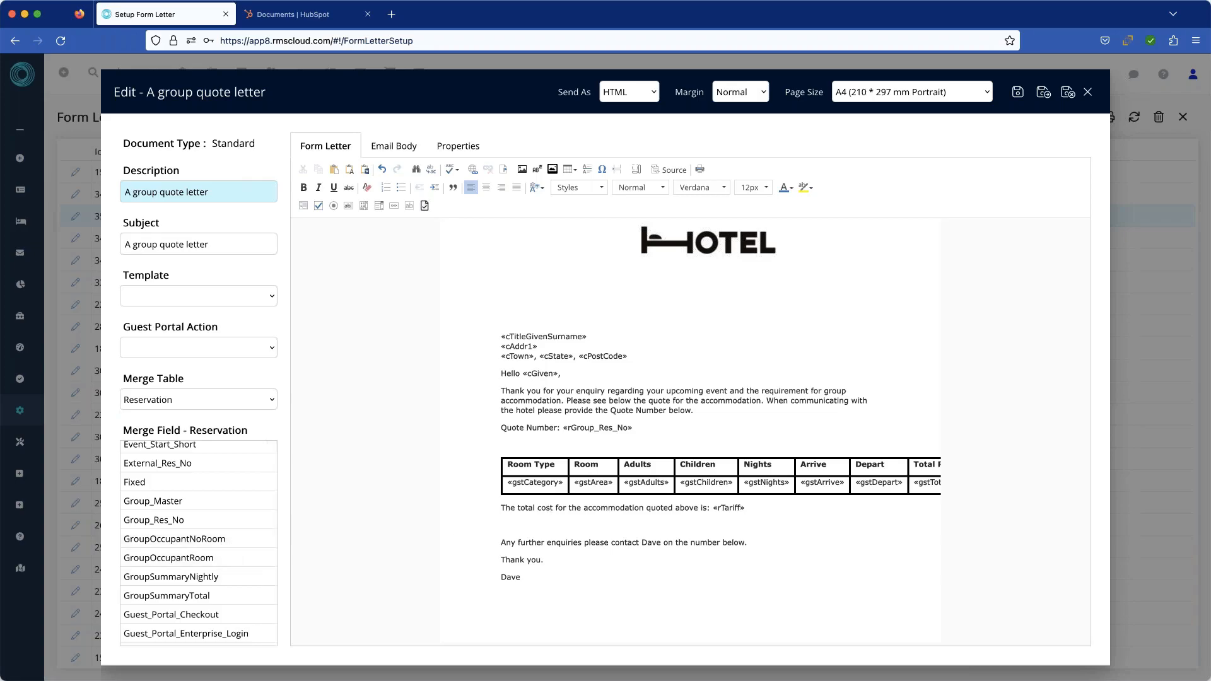
left_click(500, 508)
key("Return")
key("Return")
left_click(508, 518)
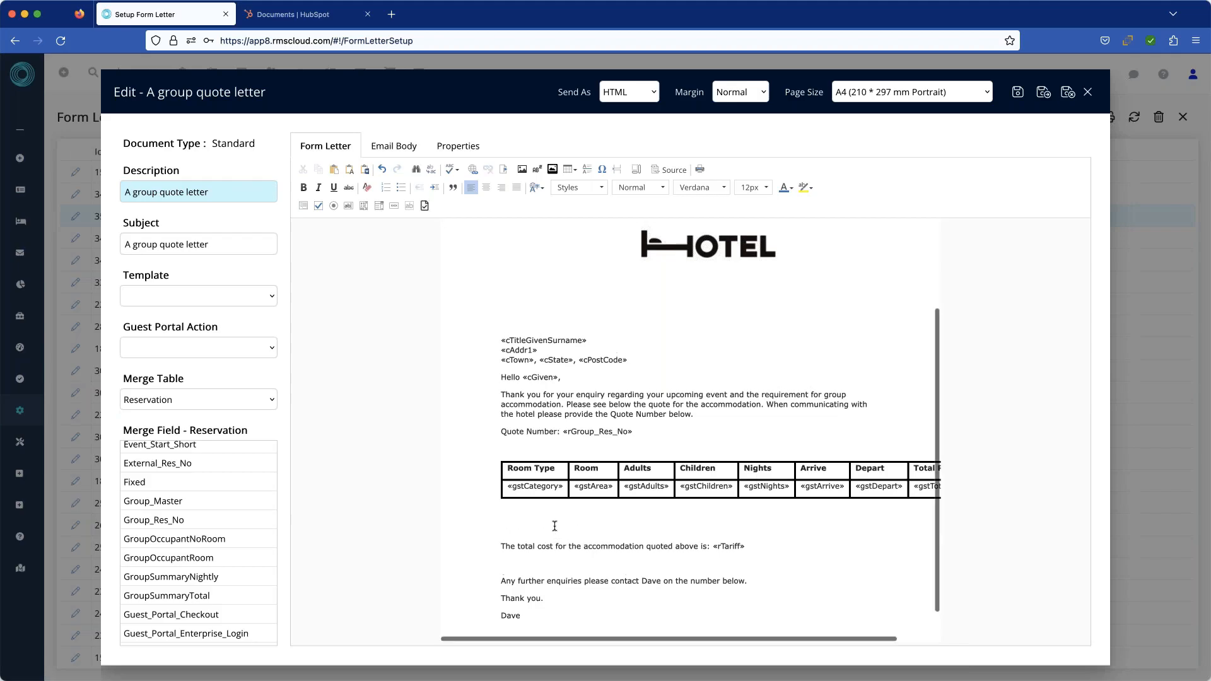
double_click(220, 578)
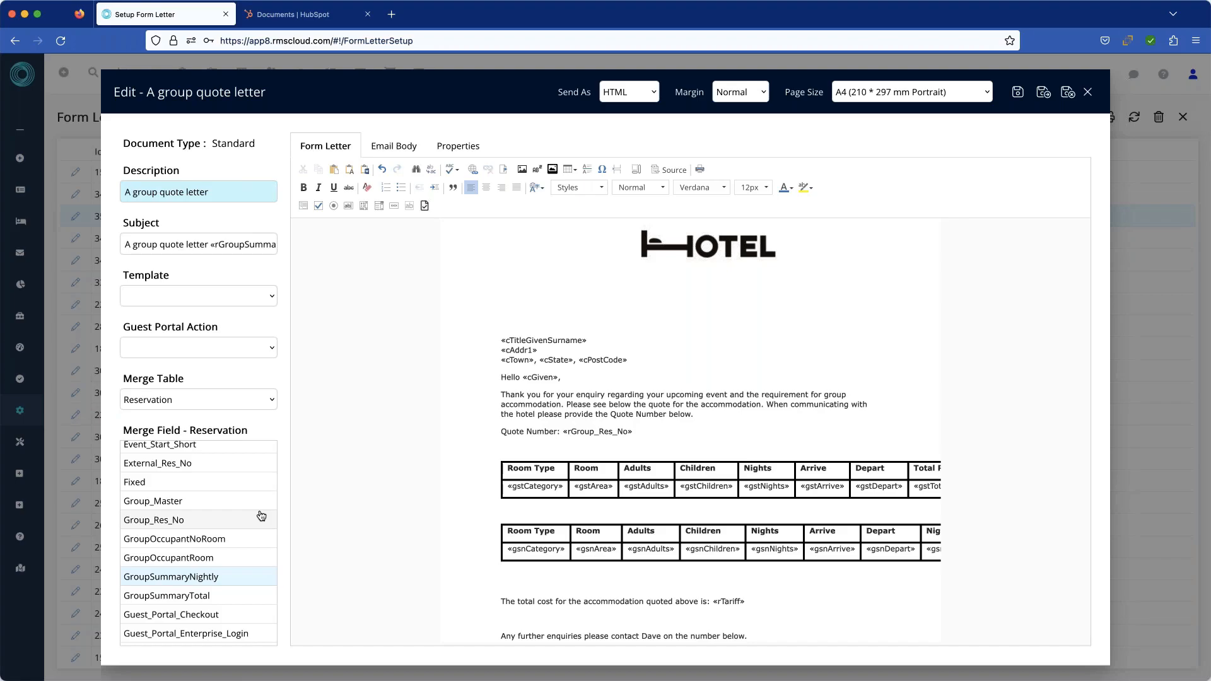
left_click(1090, 96)
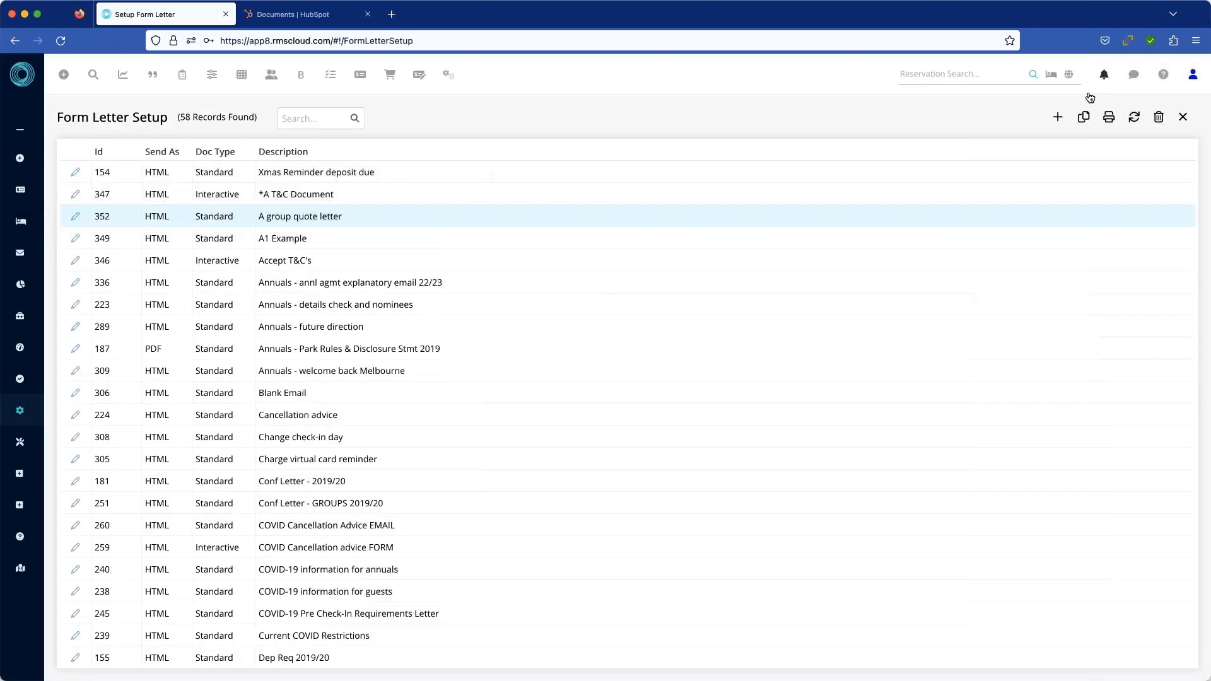
Leave the form letter setup and show the booking chart labelled by Group Name.
left_click(1184, 119)
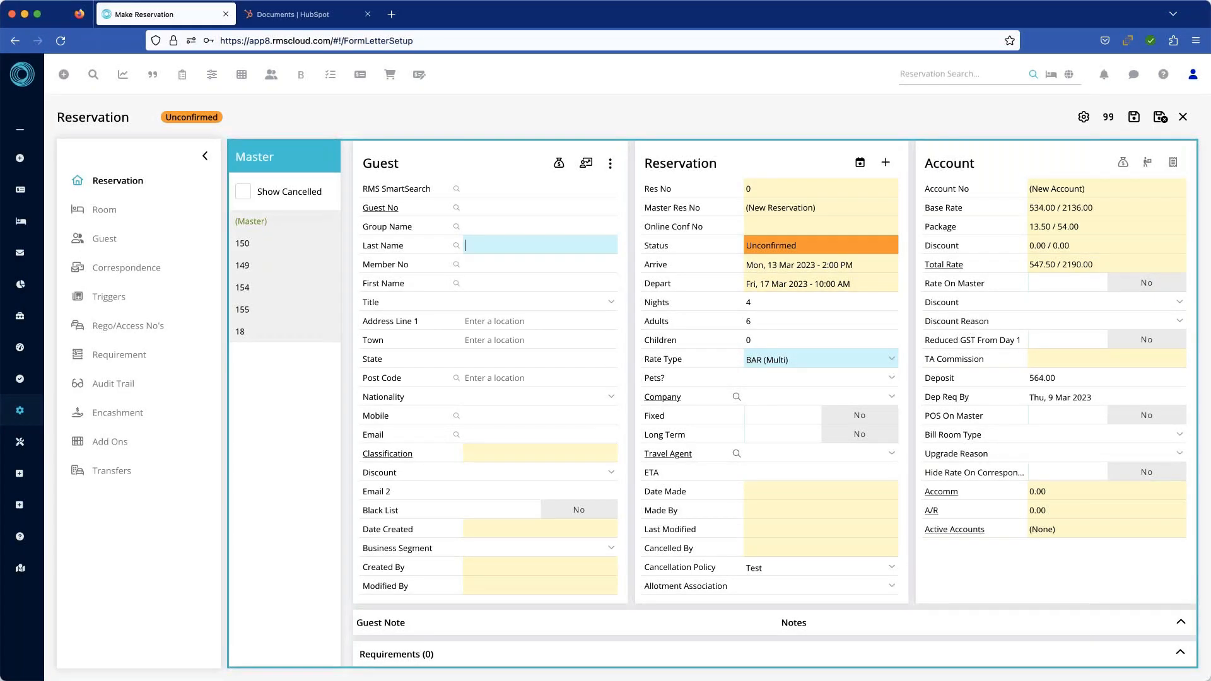
left_click(300, 75)
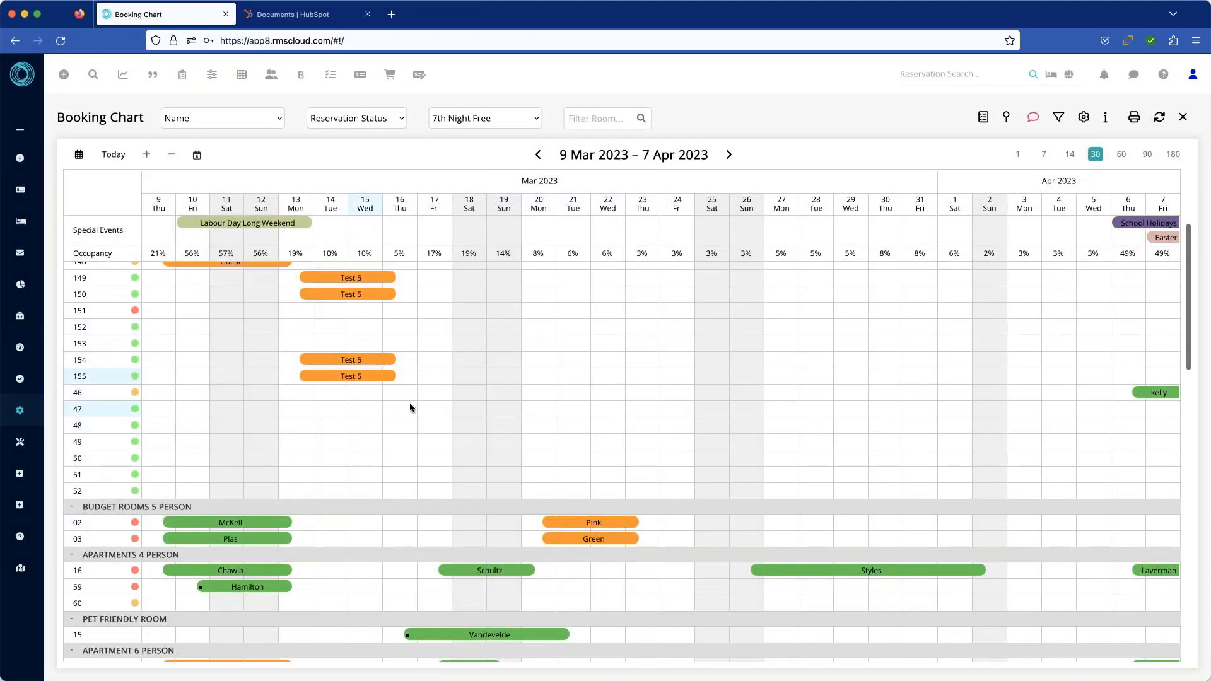
scroll(416, 410, "up", 1)
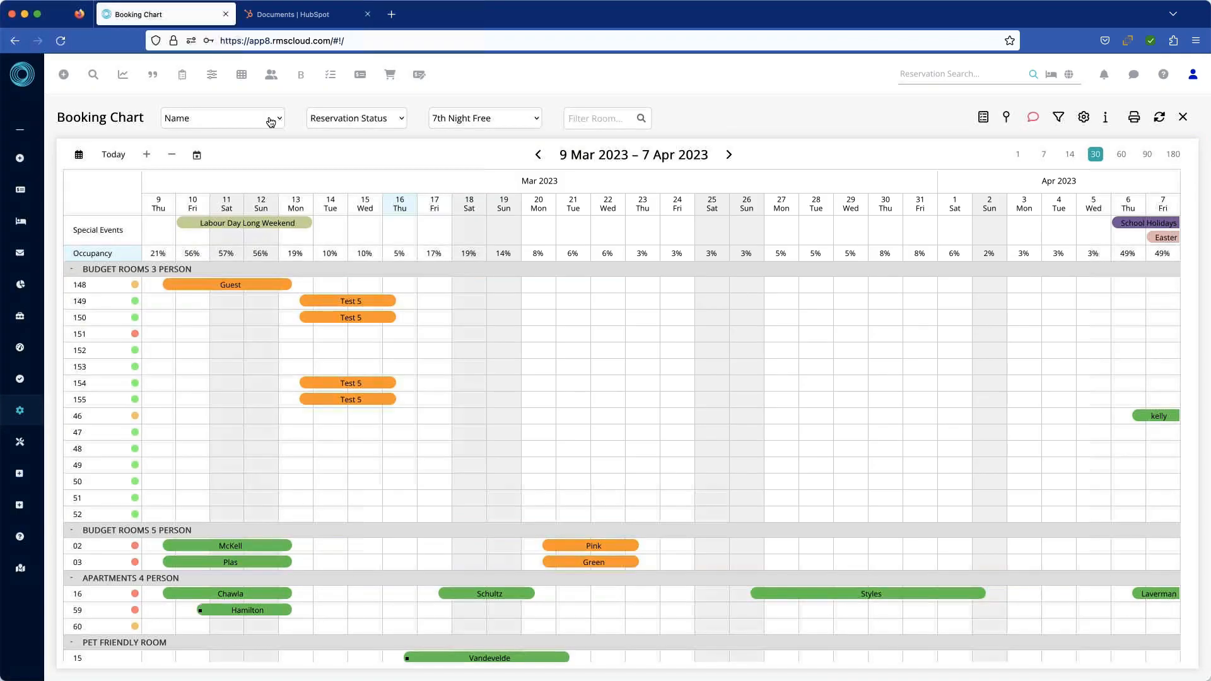
left_click(236, 224)
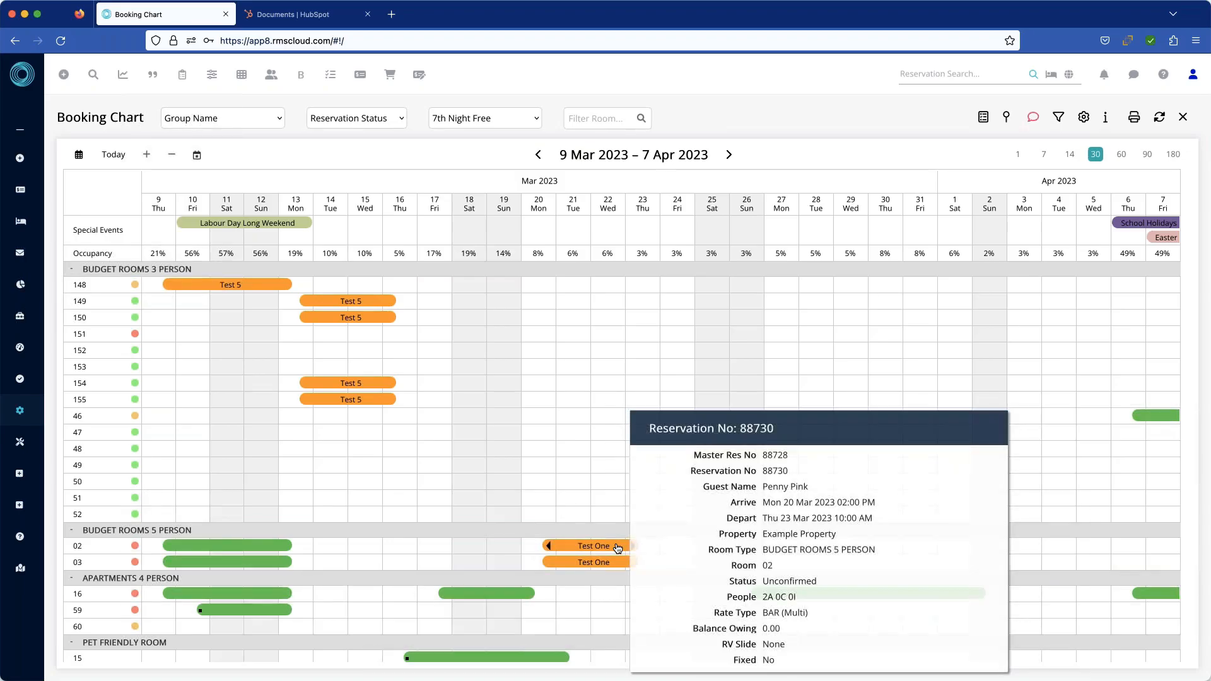
Open the Test One group reservation from room 02 on 20 March, view its status change options and dismiss them.
double_click(618, 548)
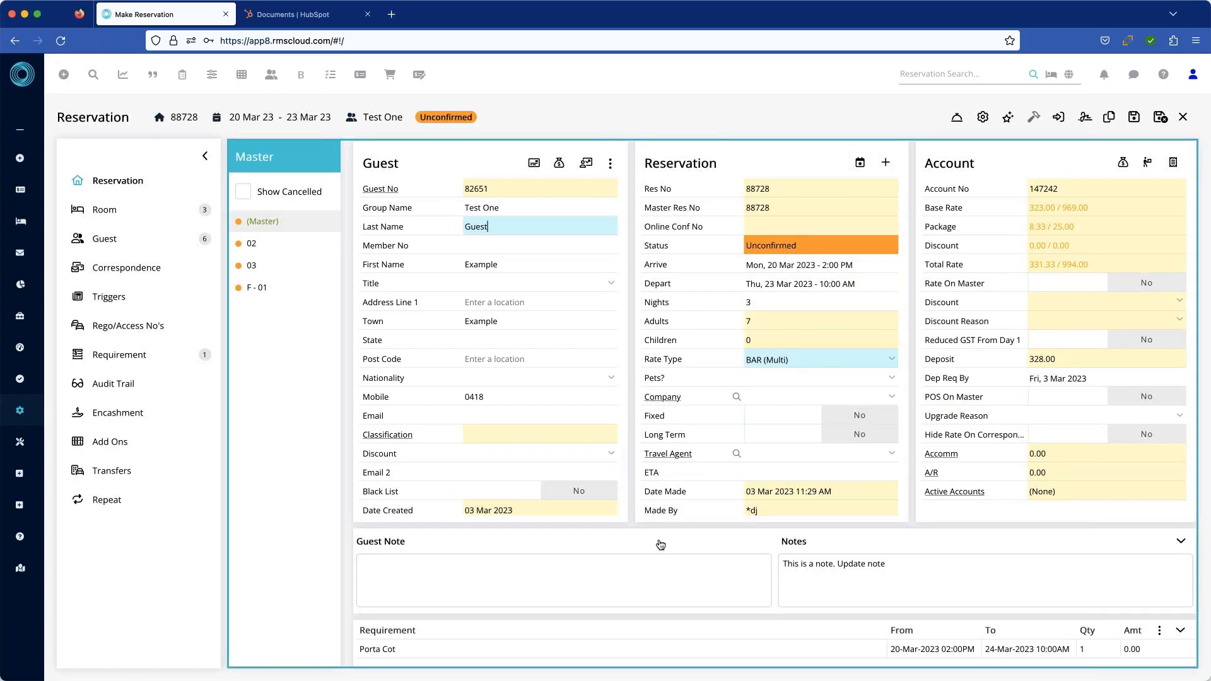
left_click(957, 119)
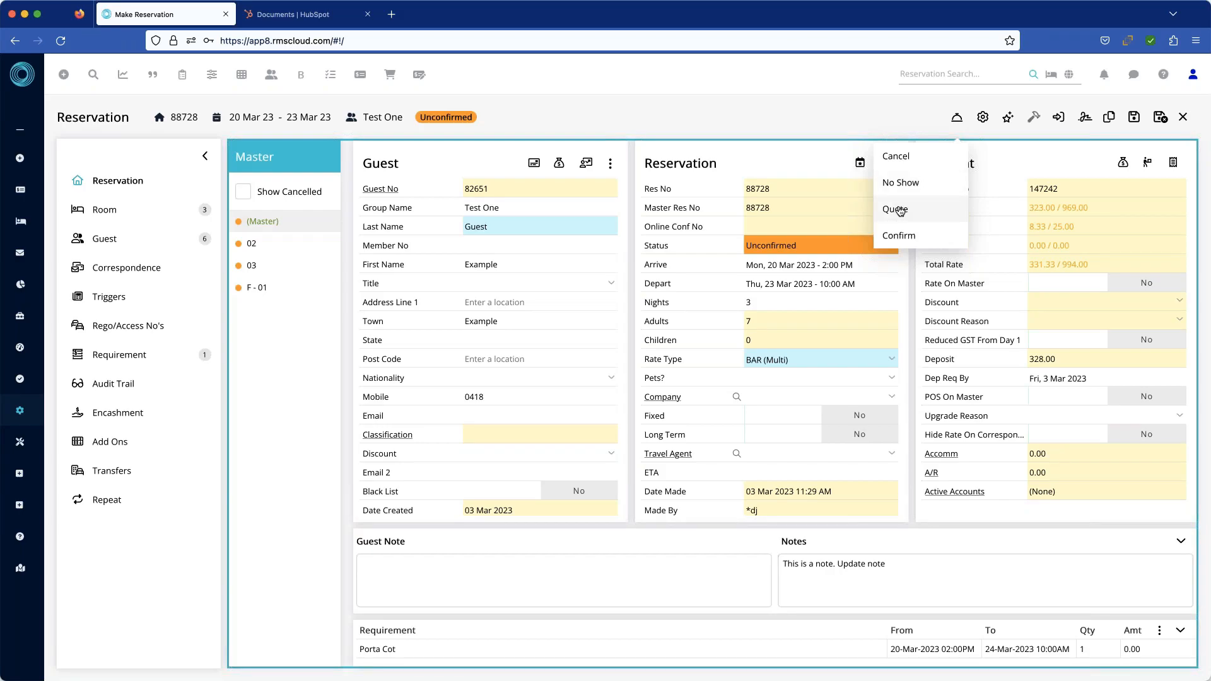
left_click(778, 75)
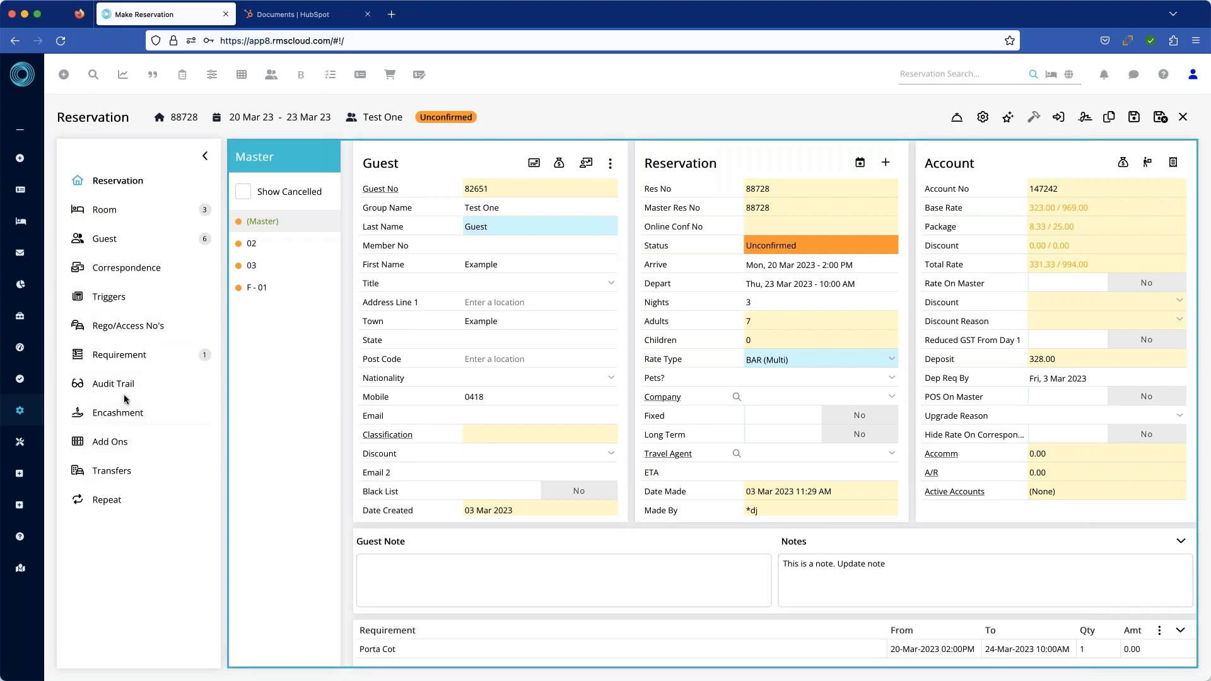
View room 02's reservation within the Test One group and return to the master, saving the current reservation at each switch.
left_click(279, 244)
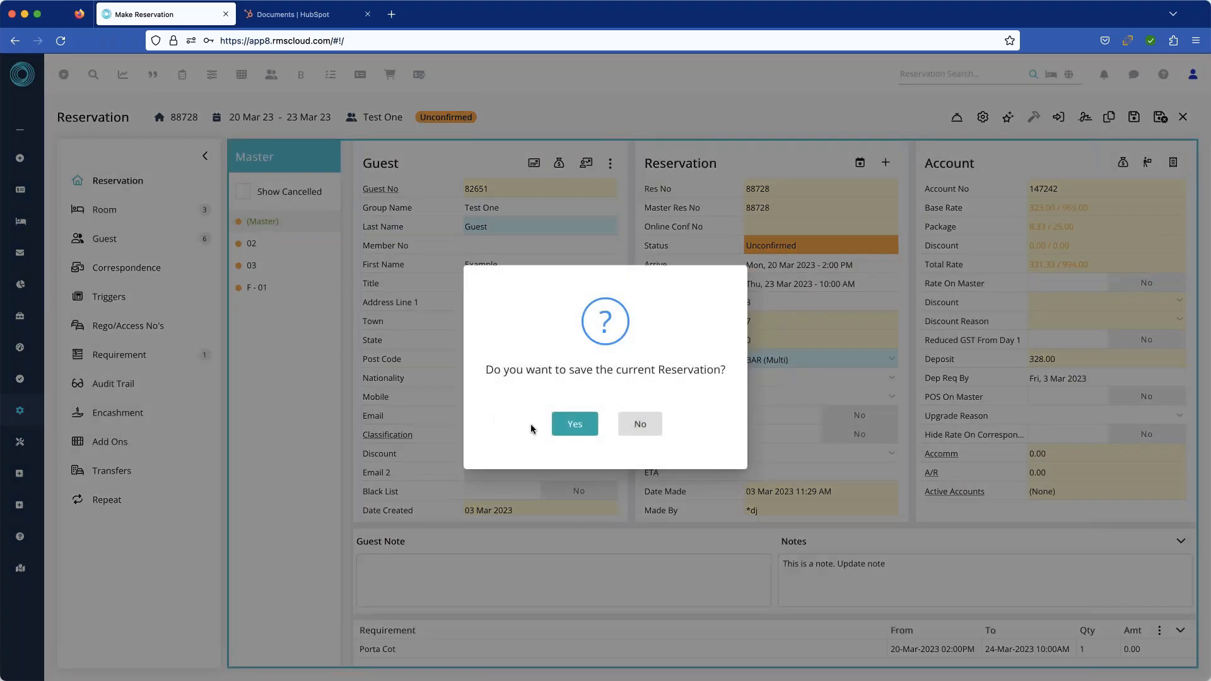
left_click(572, 424)
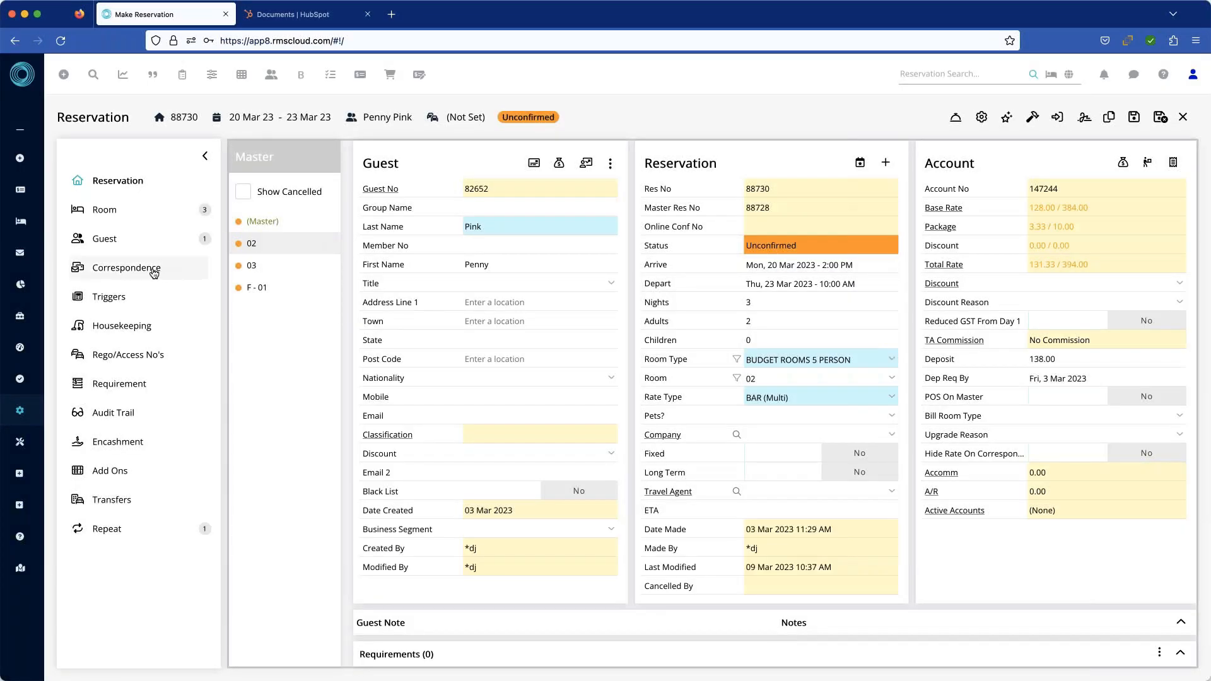
left_click(270, 225)
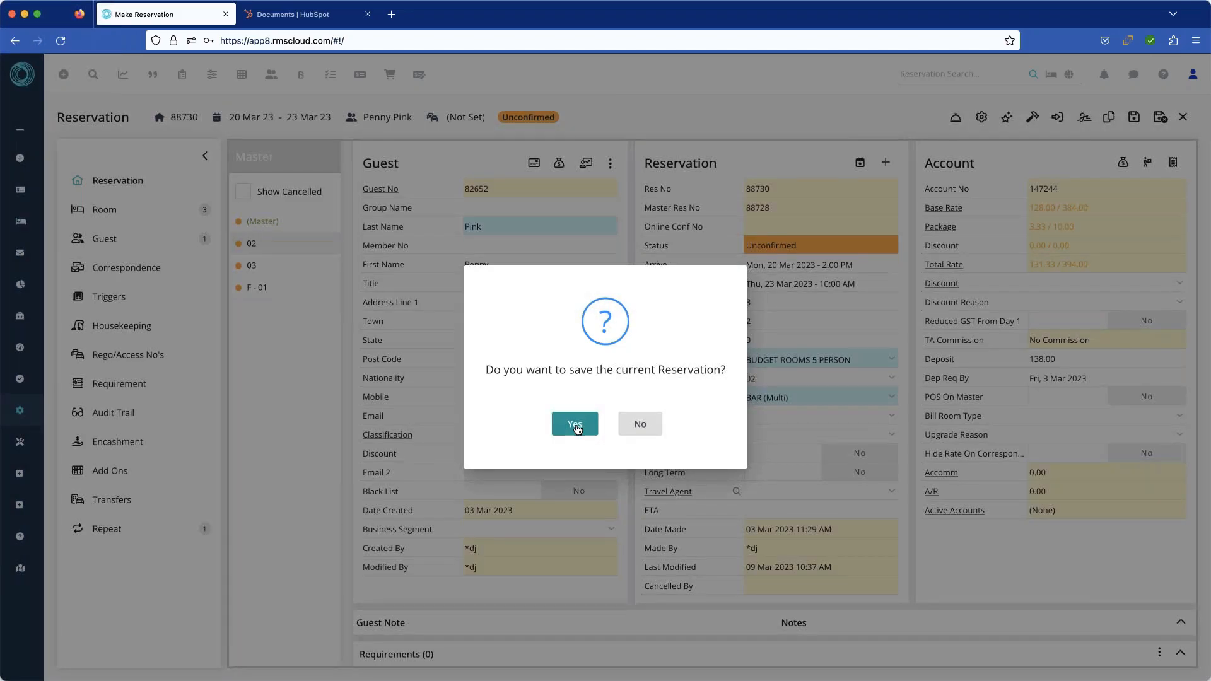
left_click(576, 427)
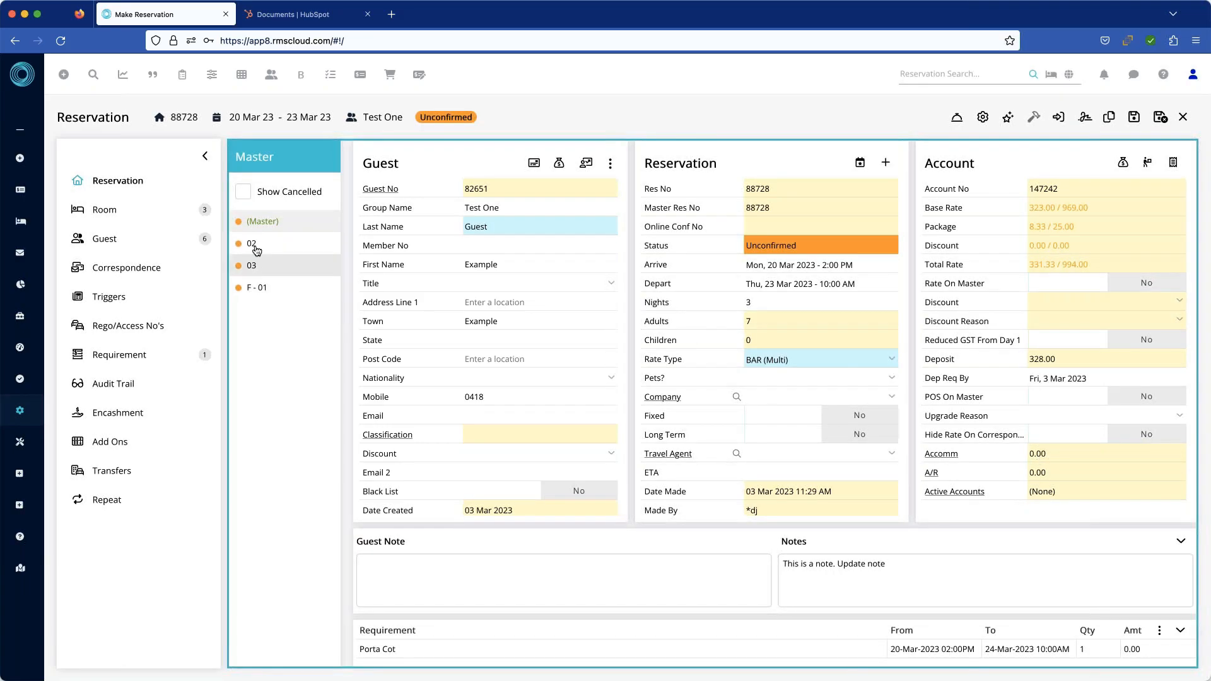
Activate Rate On Master for the Test One group, save the reservation, and review the master's accommodation account before exiting it.
left_click(1085, 289)
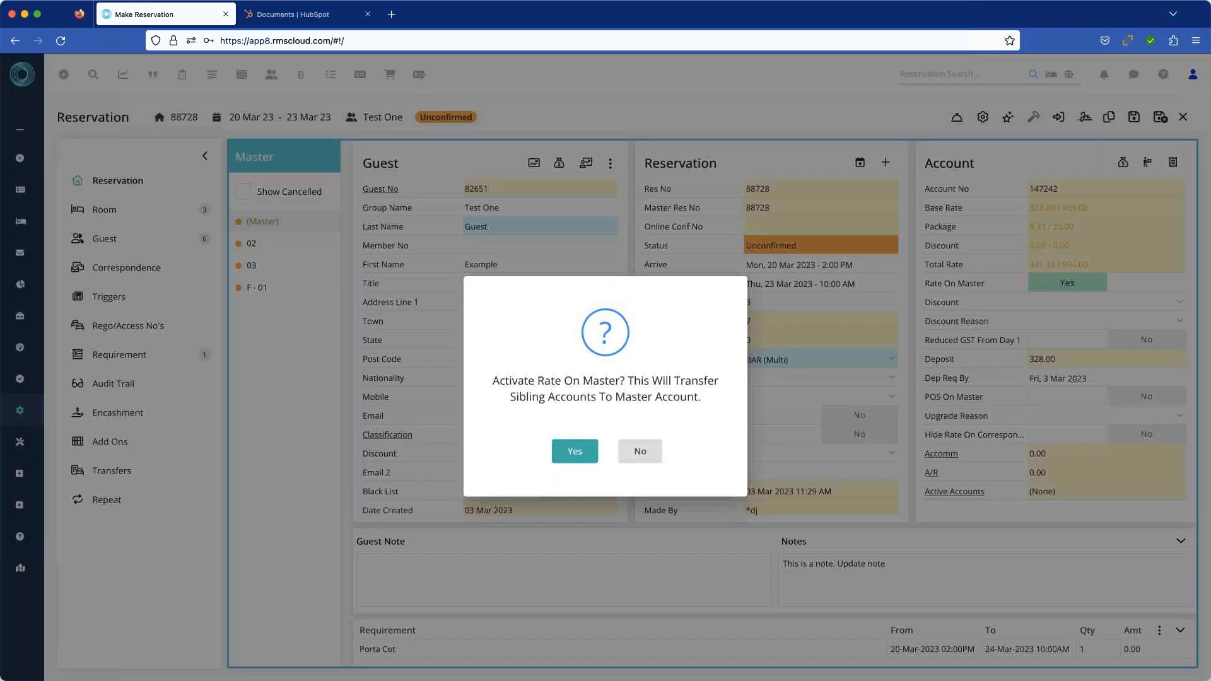
left_click(574, 451)
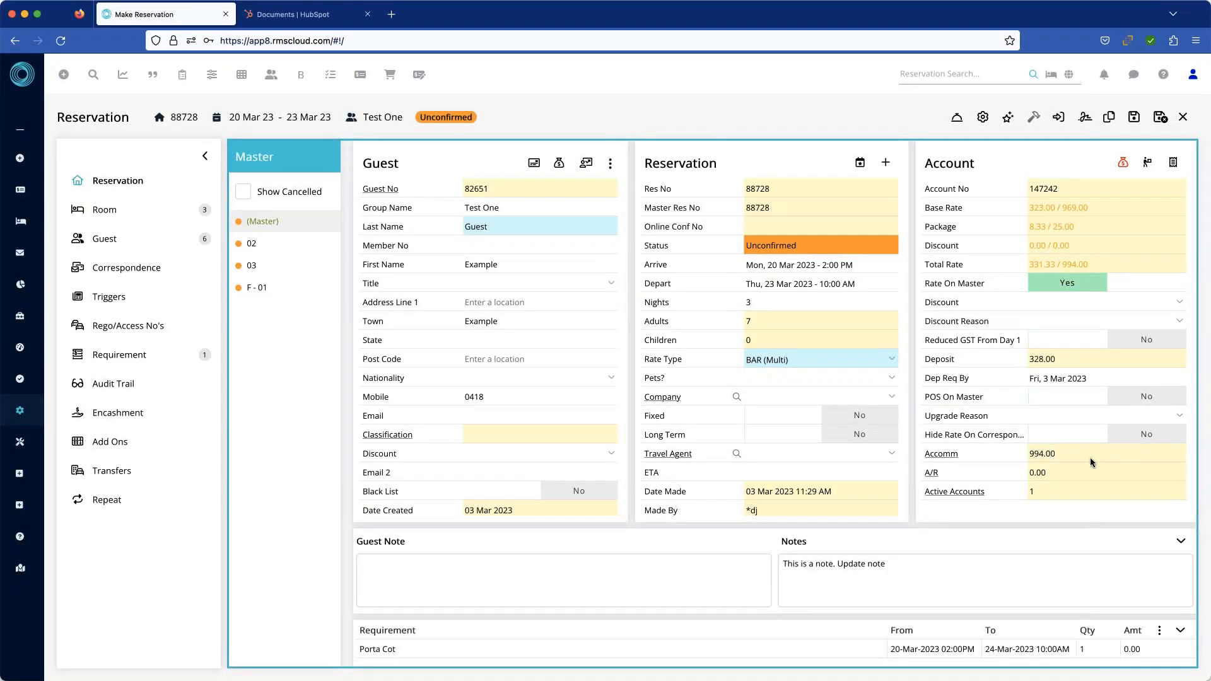
left_click(939, 454)
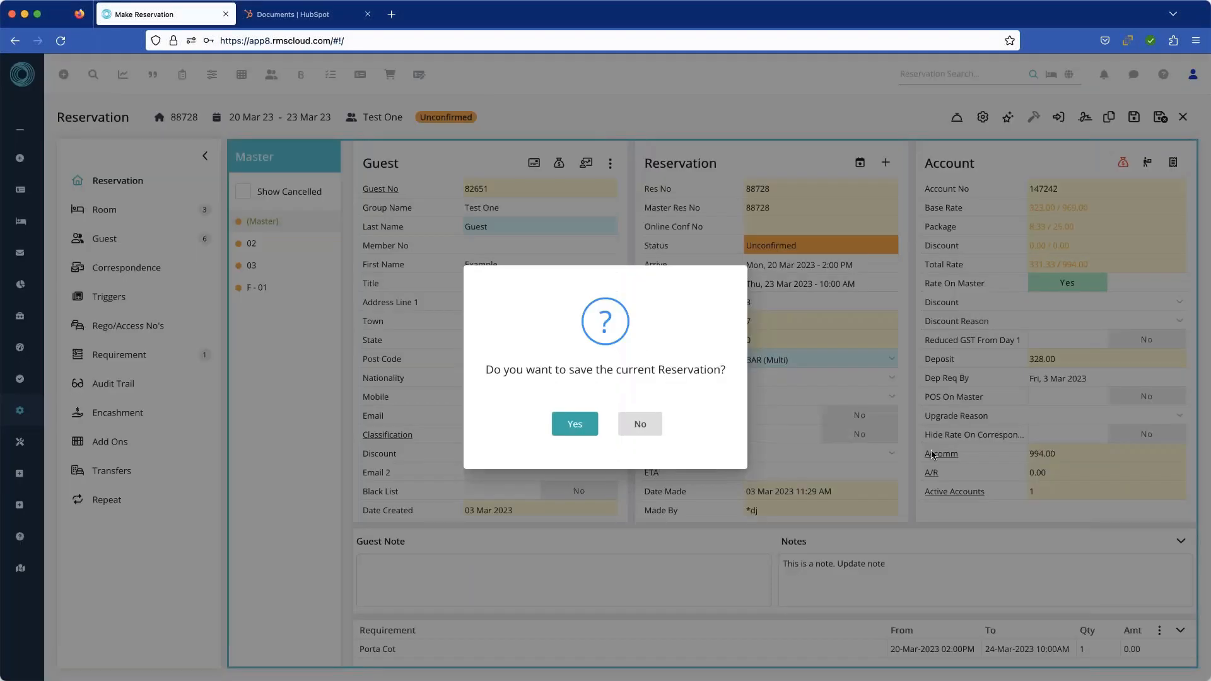
left_click(575, 424)
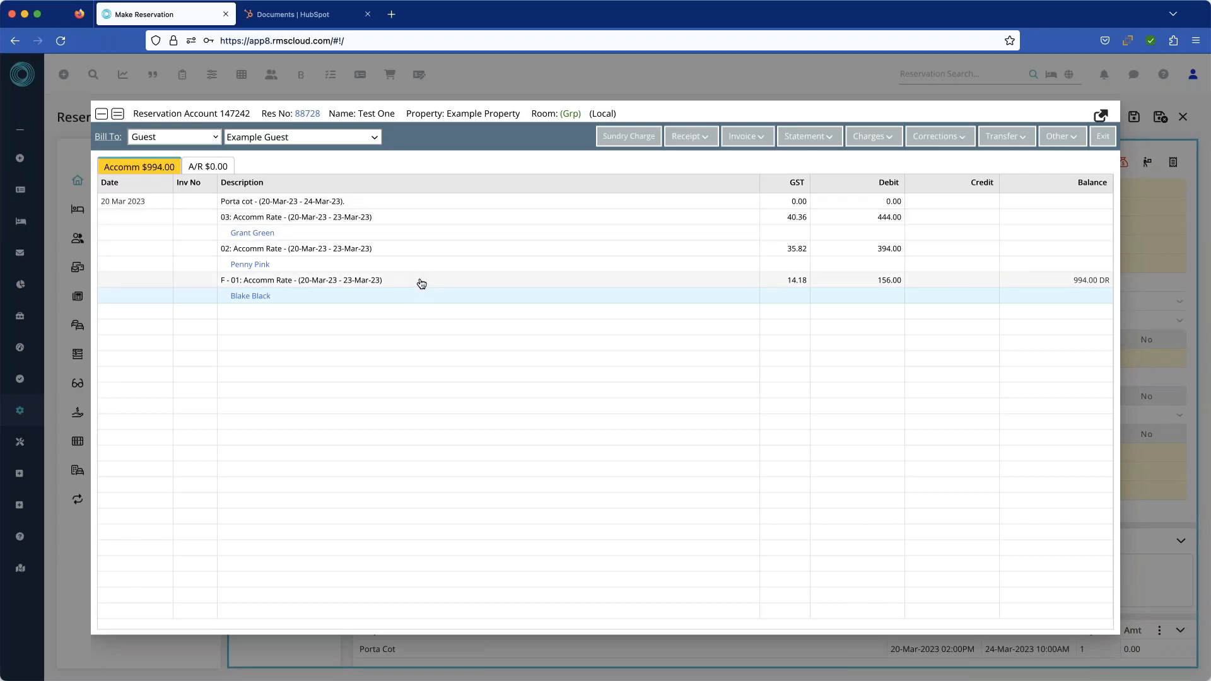
left_click(1103, 137)
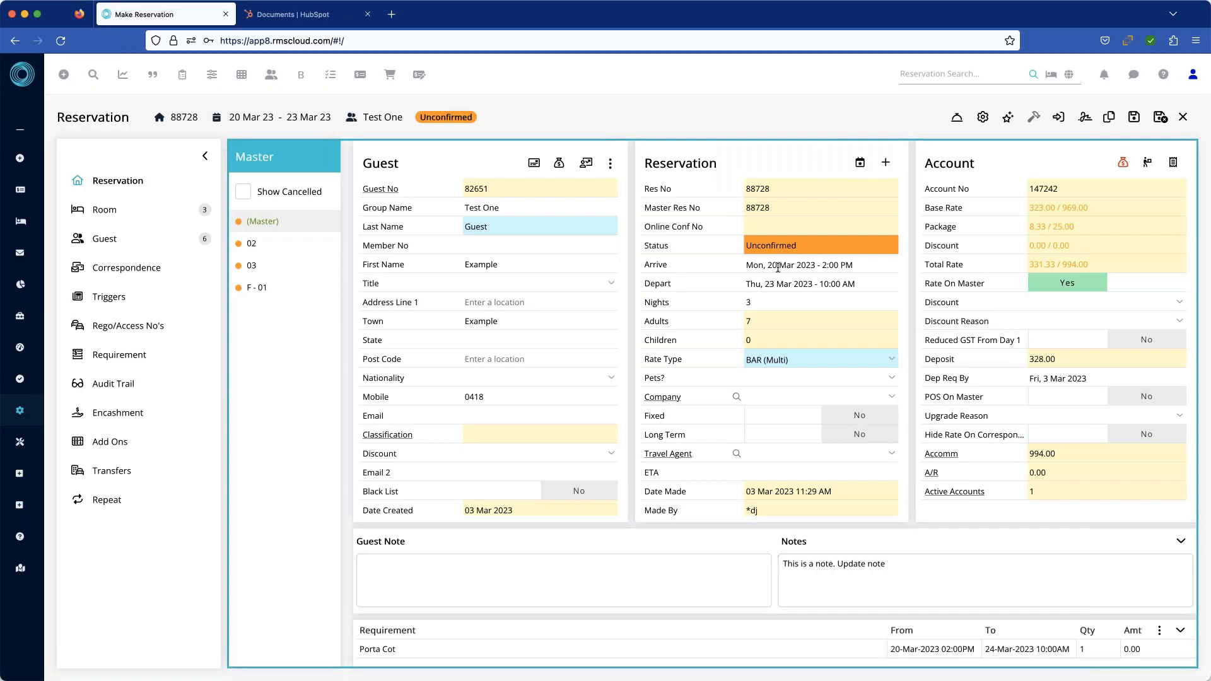
Review the master's reservation details and the reservations for rooms 02, 03 and F - 01, saving at each switch, and return to the master.
scroll(779, 267, "down", 3)
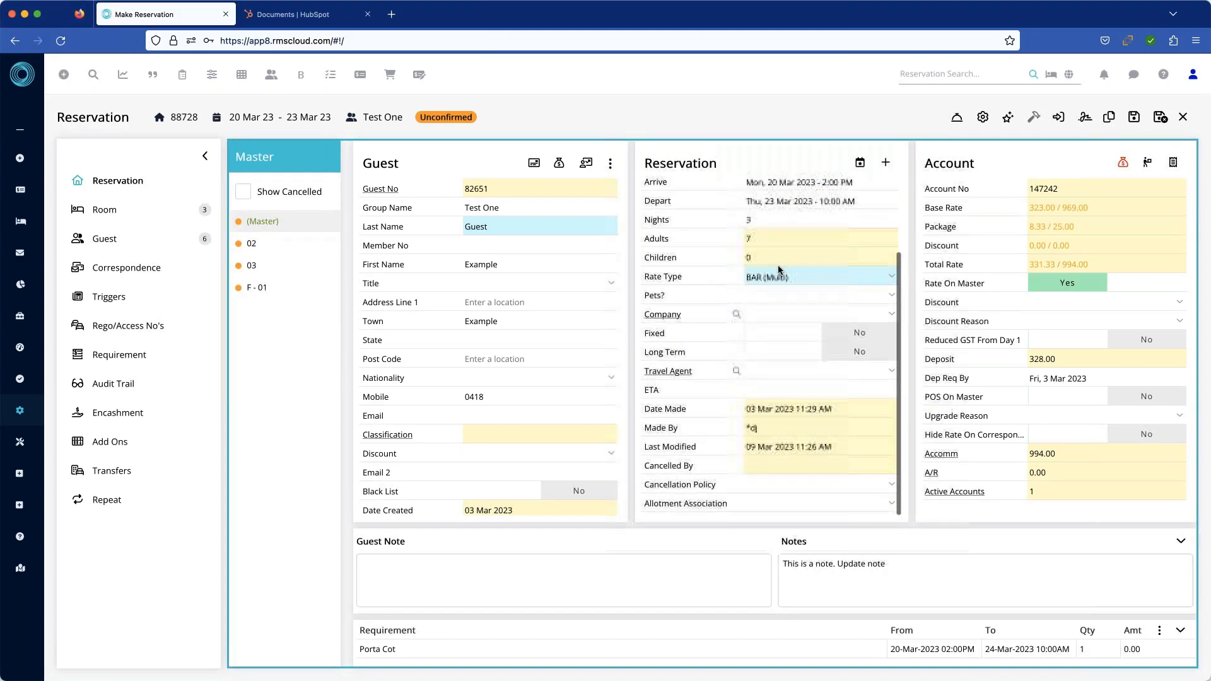
scroll(777, 266, "up", 3)
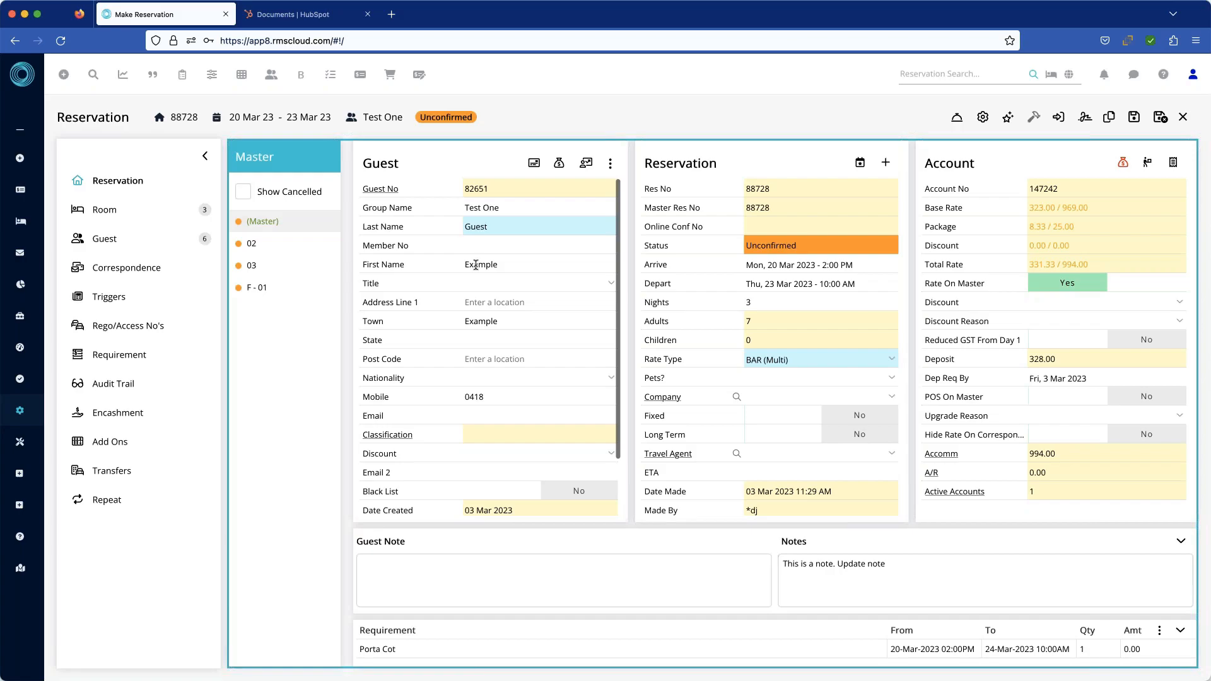
left_click(260, 246)
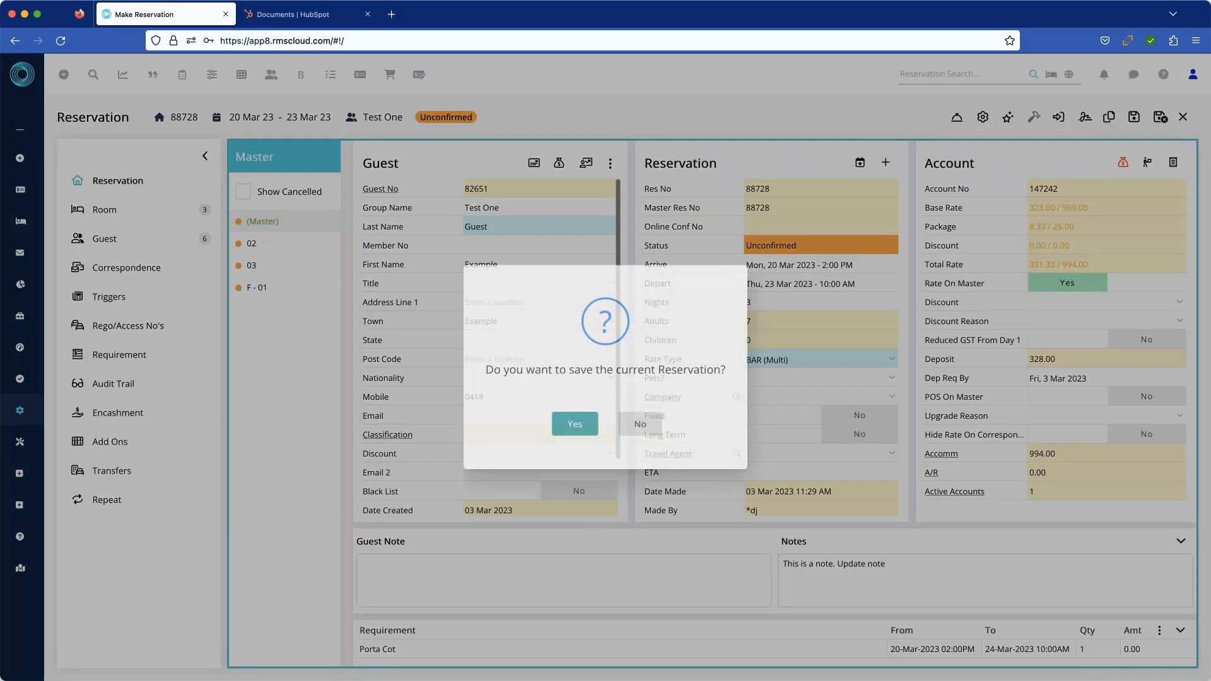
left_click(575, 424)
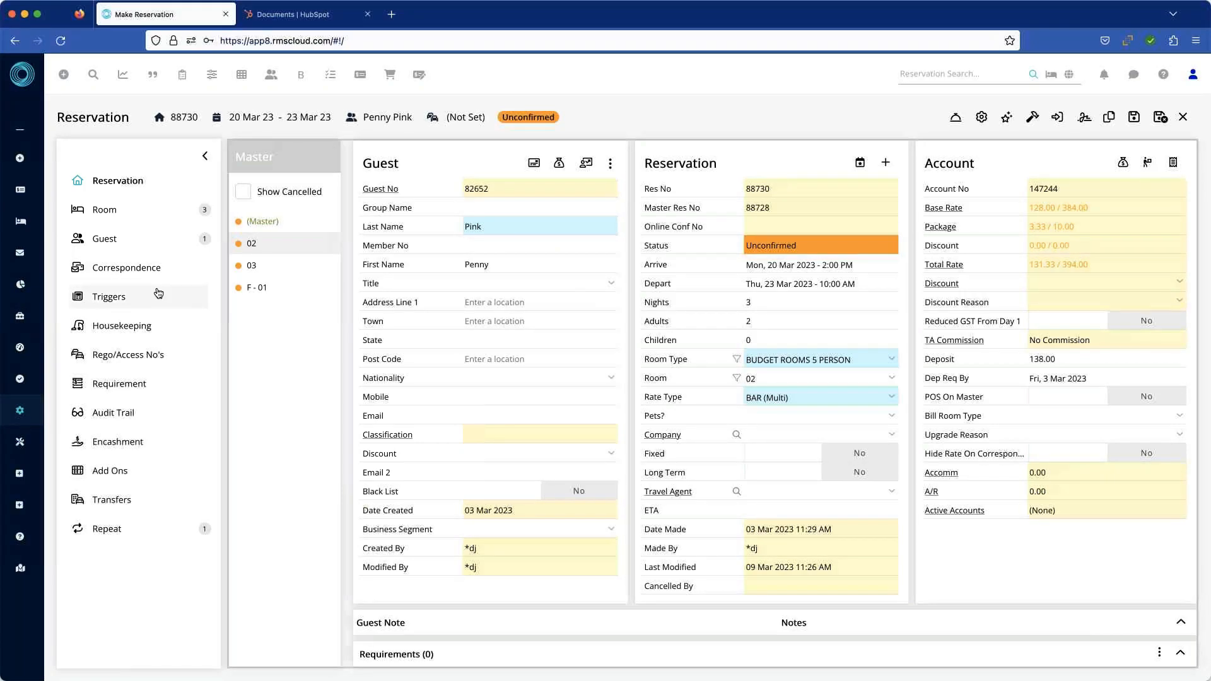
left_click(247, 266)
left_click(572, 424)
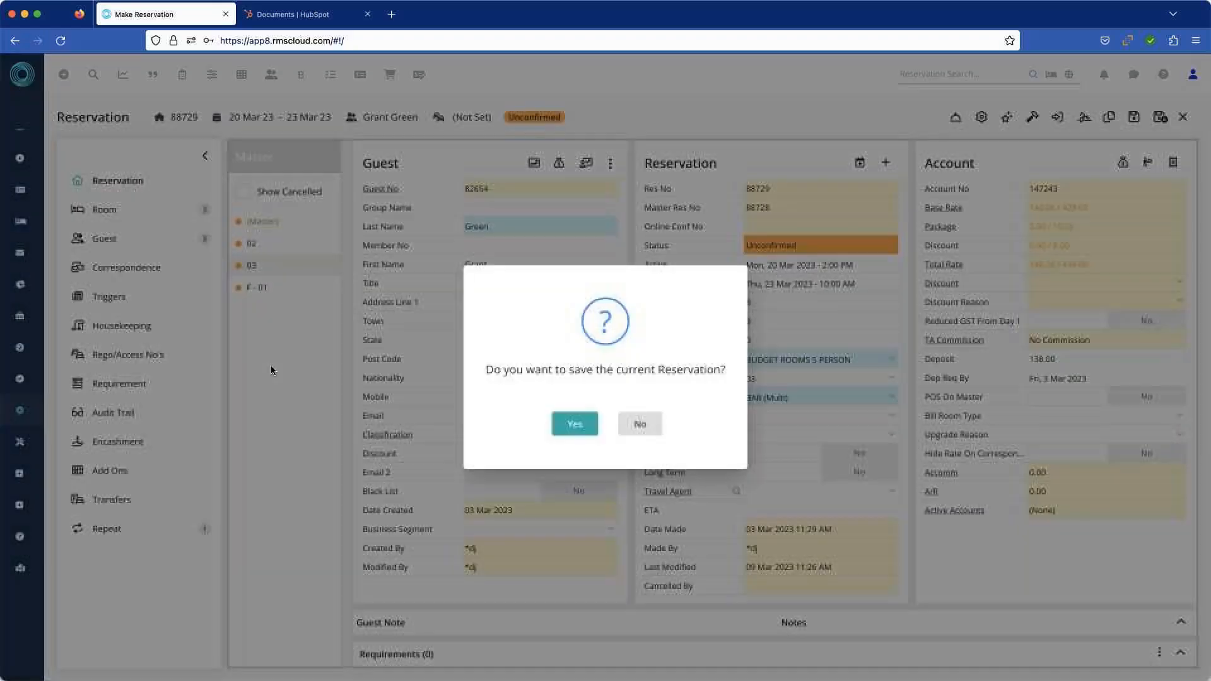
left_click(573, 421)
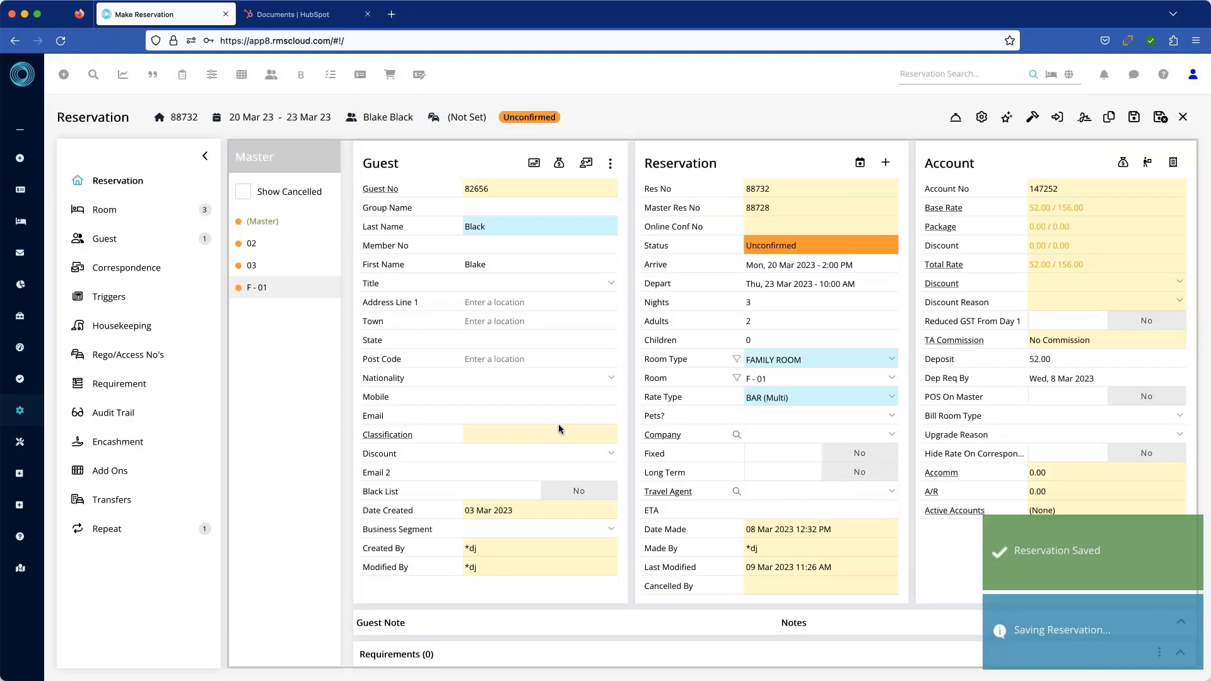
left_click(259, 224)
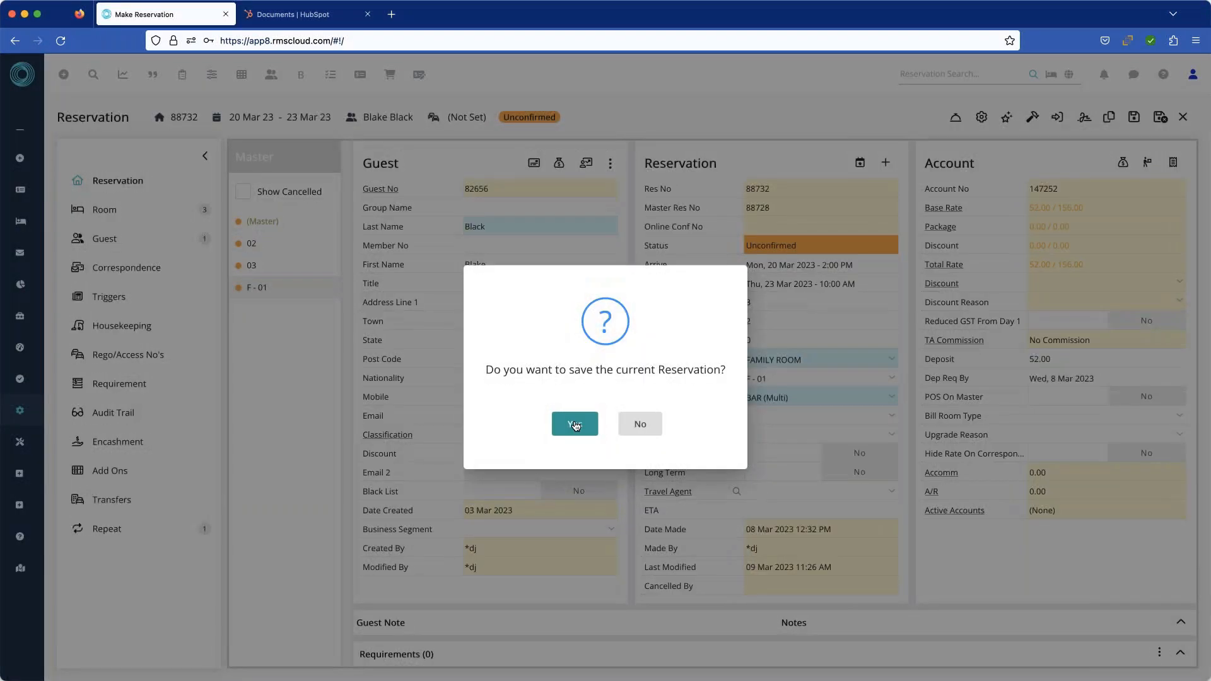
left_click(575, 425)
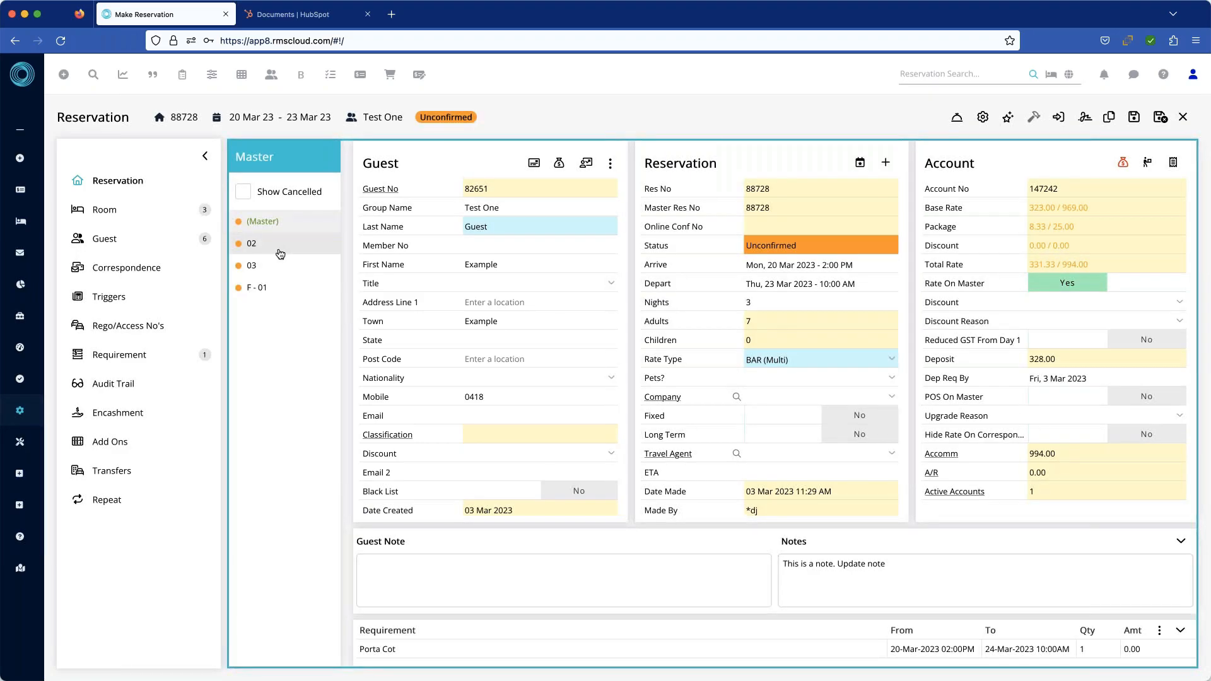
Select rooms 02 and 03 in the master's room list, examine their group Rate settings and other group update options, and leave them unchanged.
left_click(101, 213)
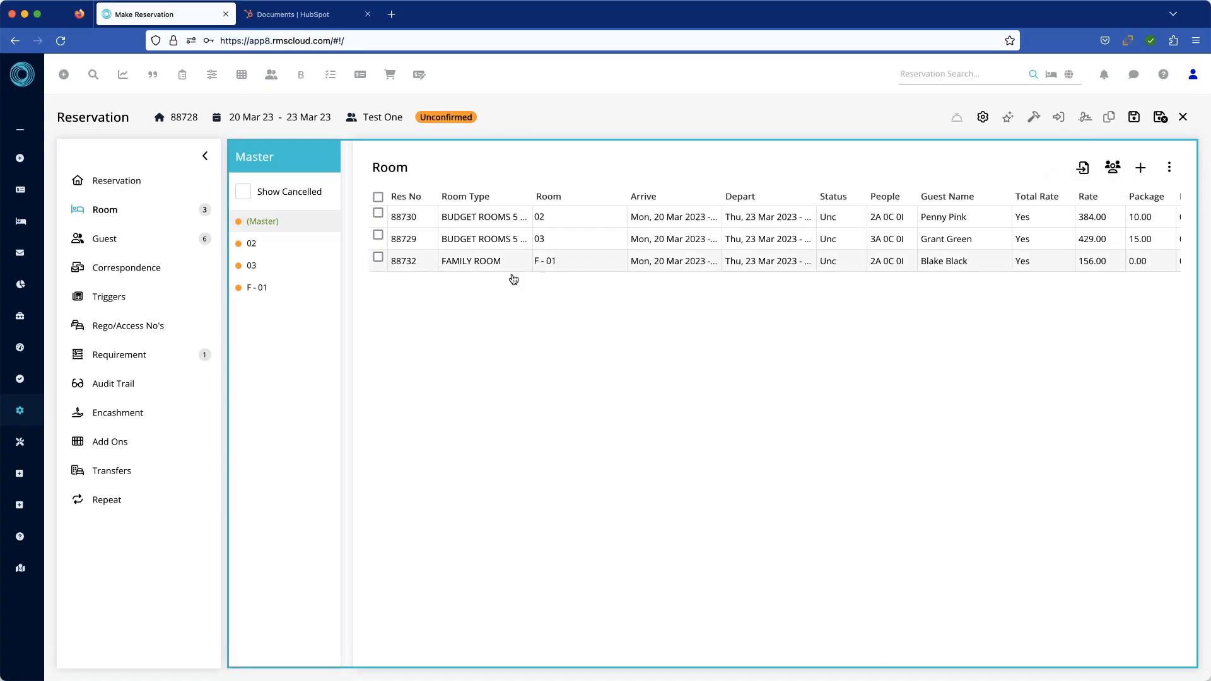
left_click(378, 214)
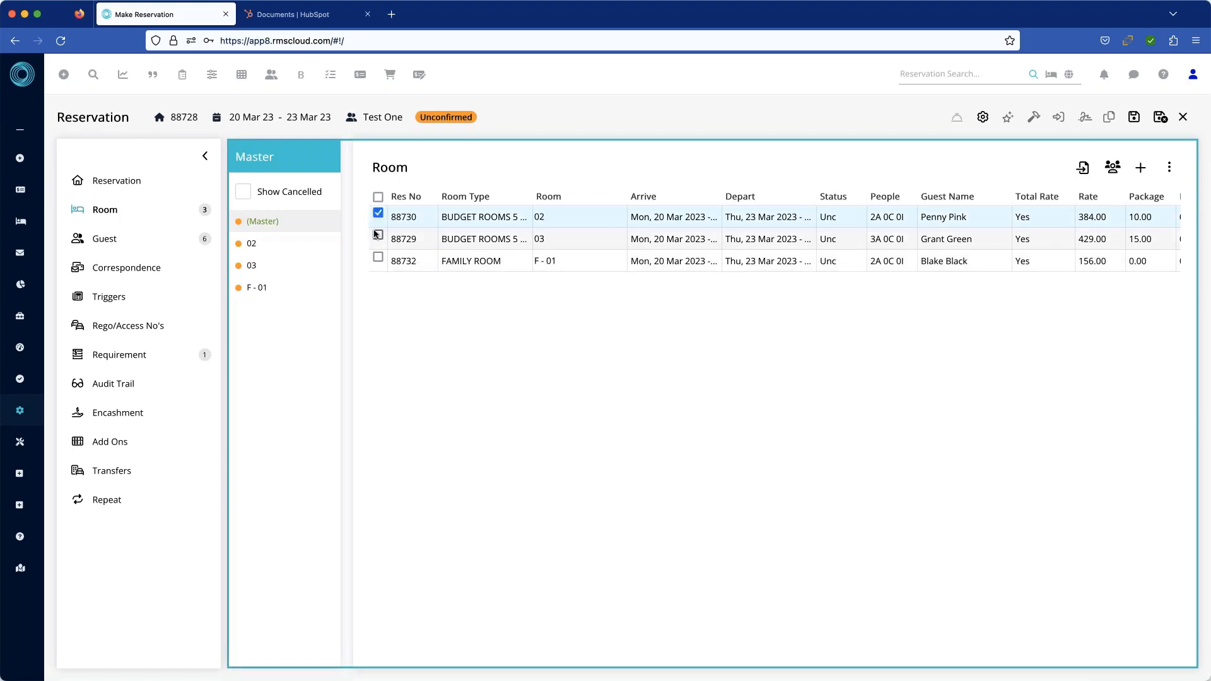
left_click(380, 236)
left_click(1113, 168)
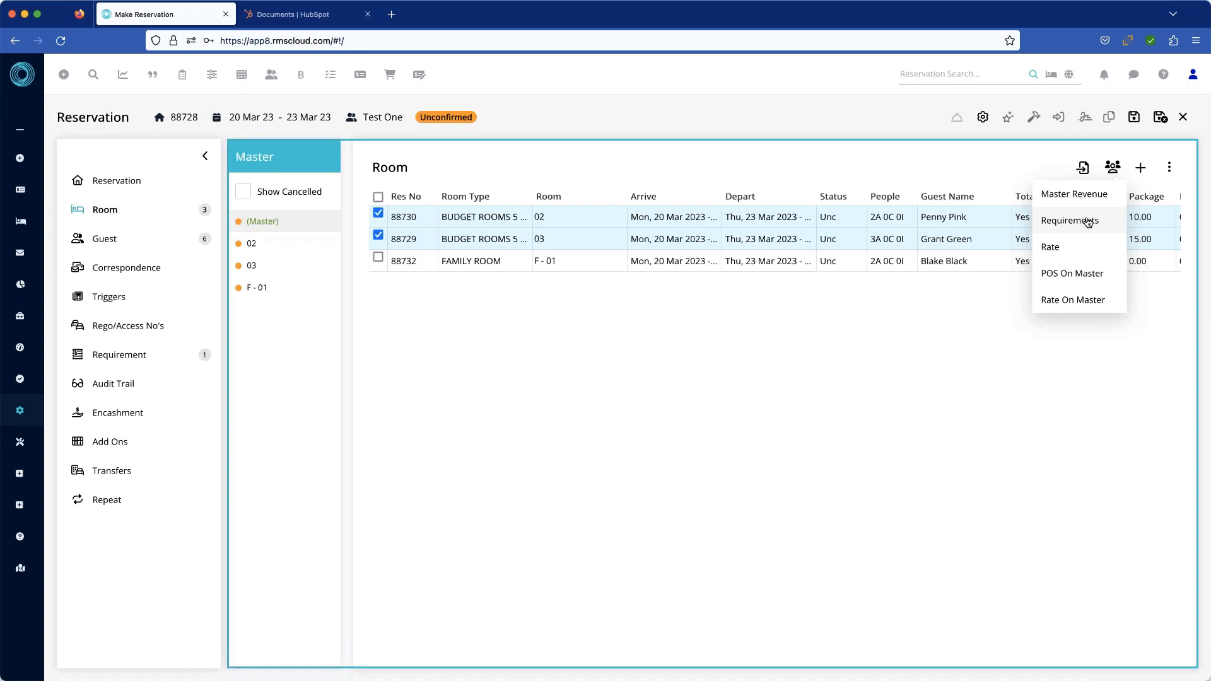
left_click(1067, 250)
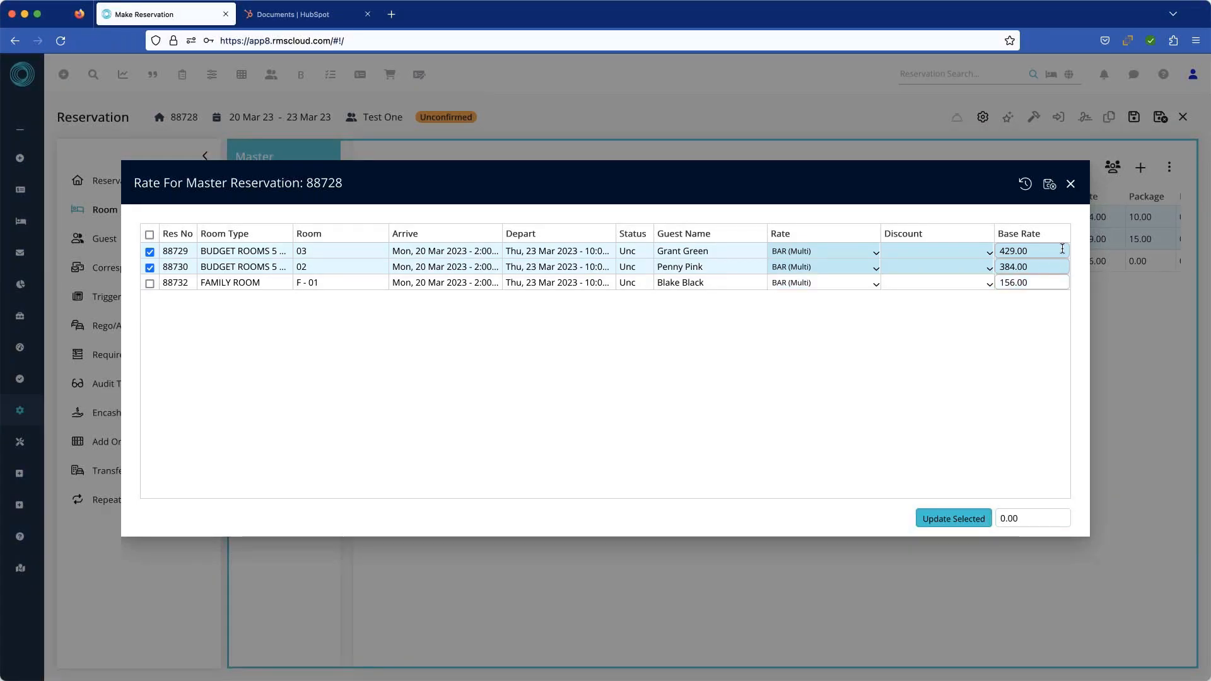
left_click(1071, 183)
left_click(1113, 167)
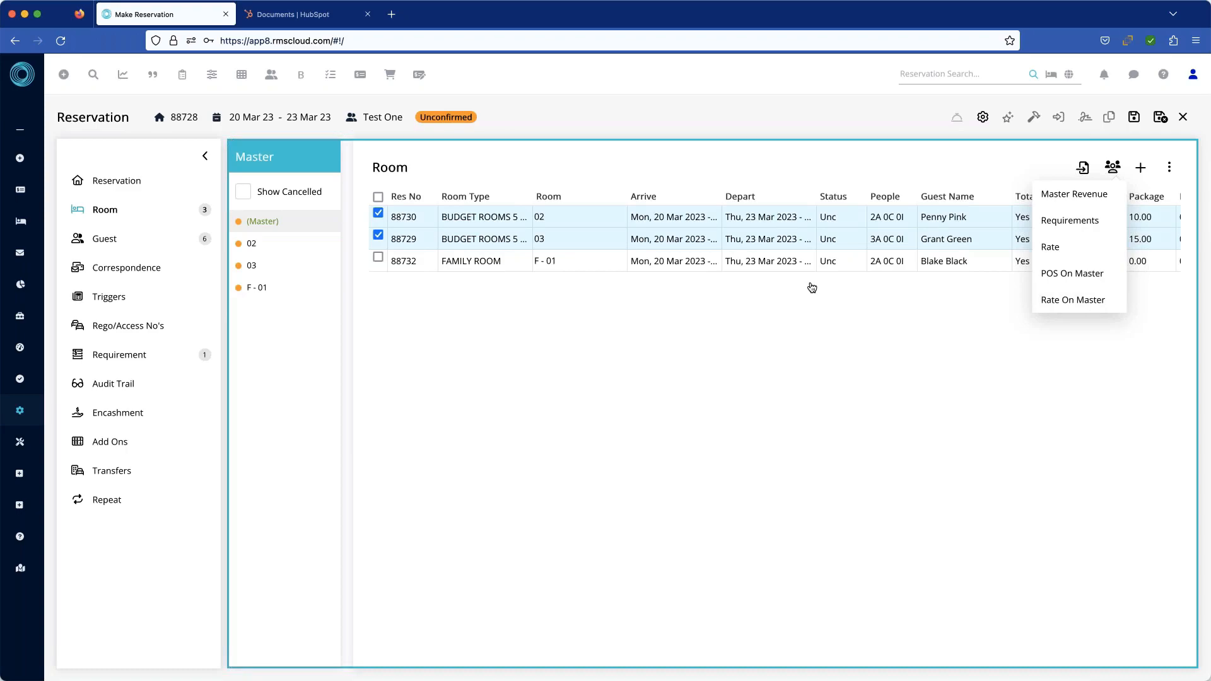
left_click(892, 310)
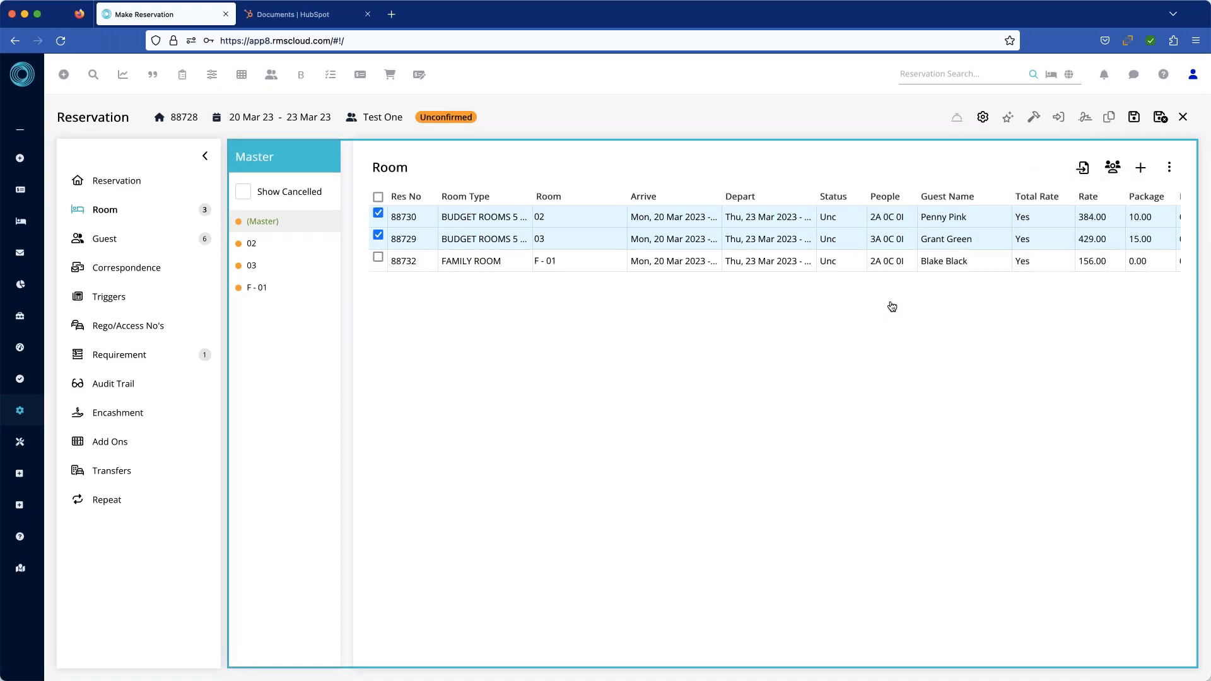
View the Quick Quote for adding a room to the master, close it, and examine the Master Breakdown by room type.
left_click(1142, 169)
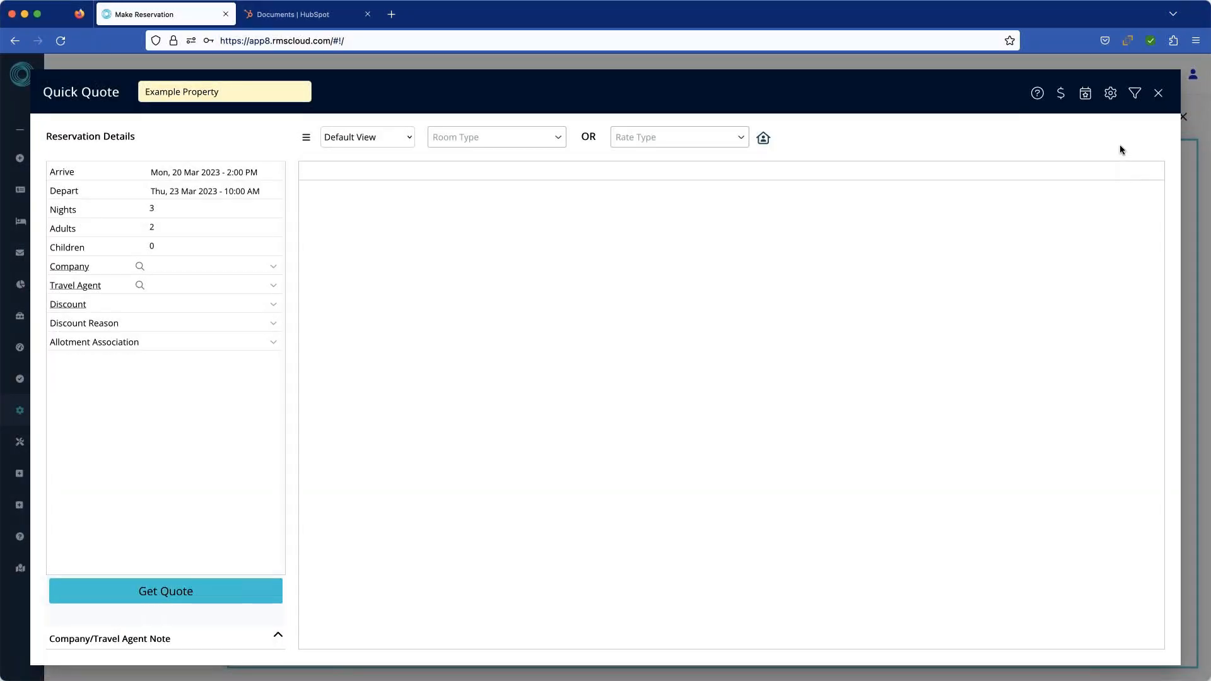
left_click(1158, 95)
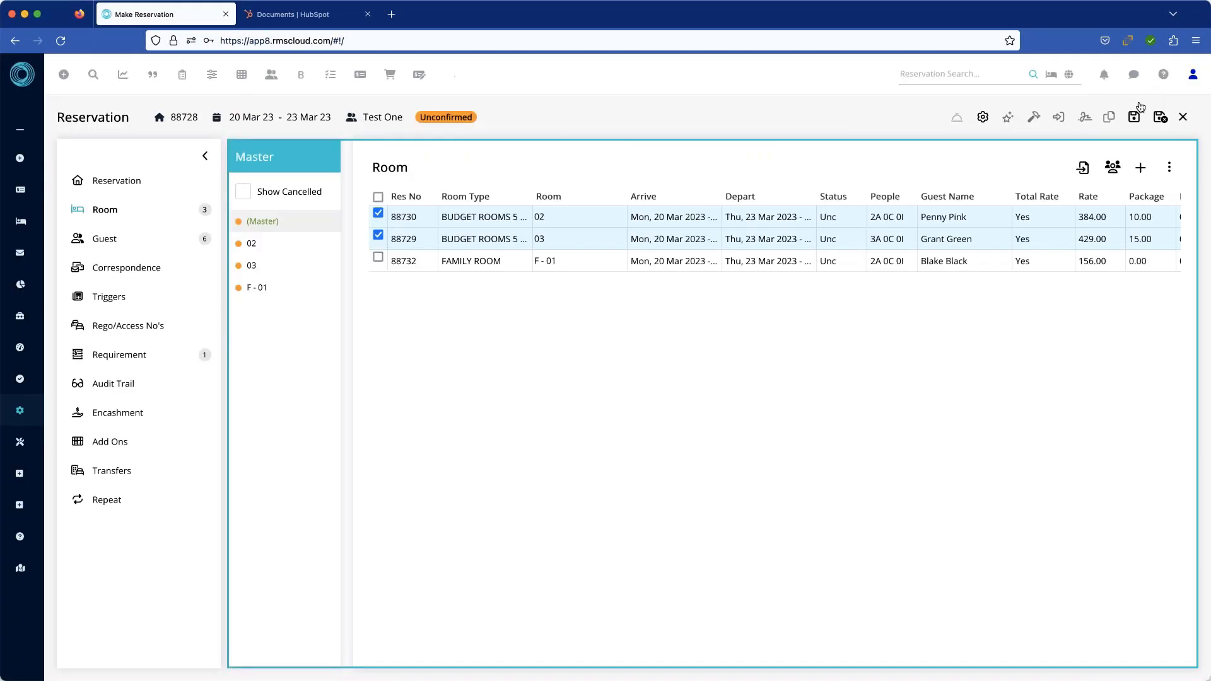
left_click(1171, 169)
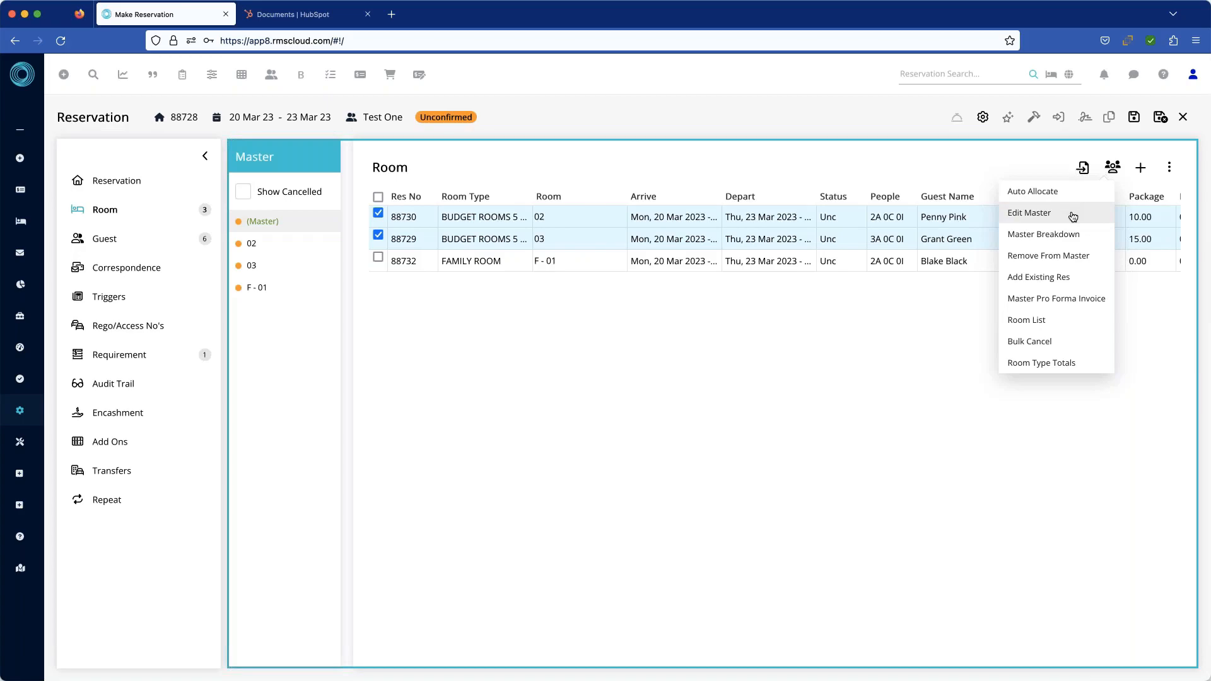
left_click(1073, 234)
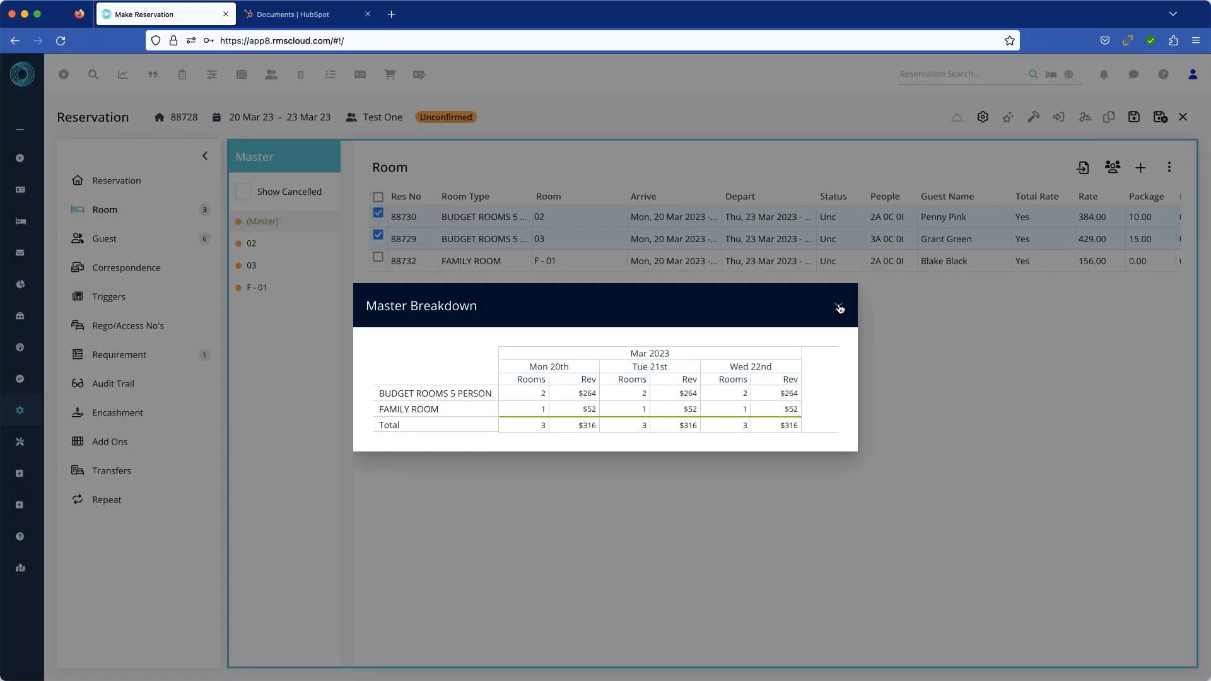
left_click(840, 308)
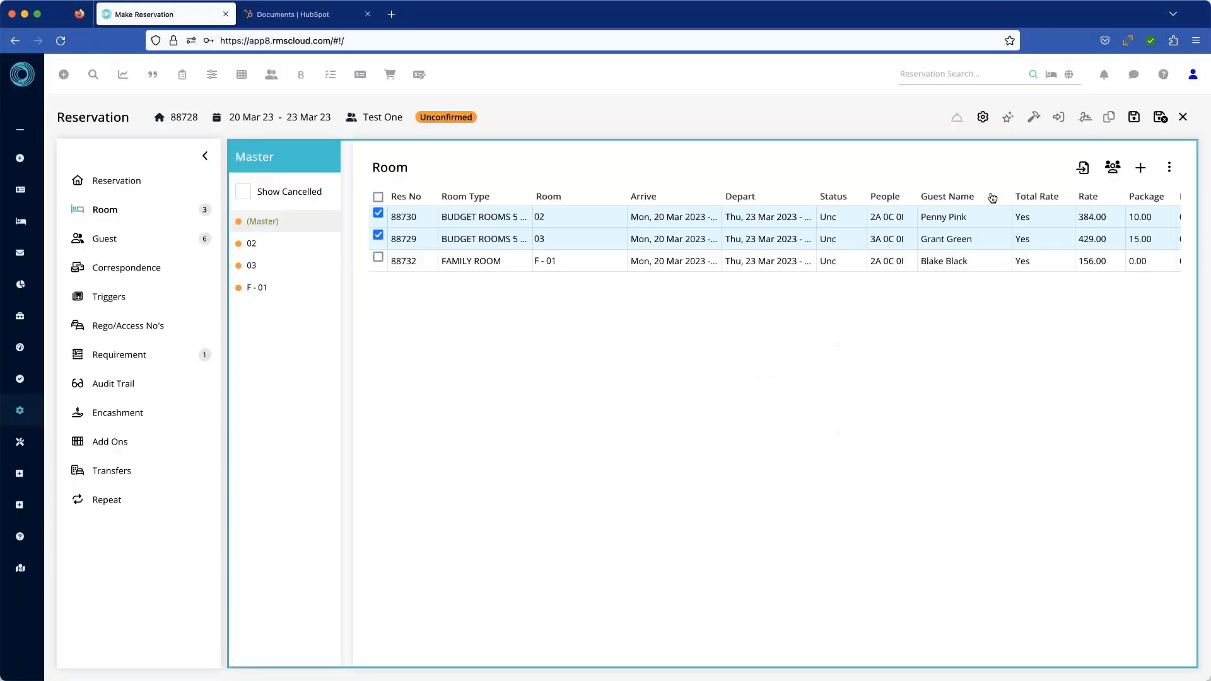
View the Add Existing Res search for bringing another reservation into the master, and close it without adding anything.
left_click(1169, 168)
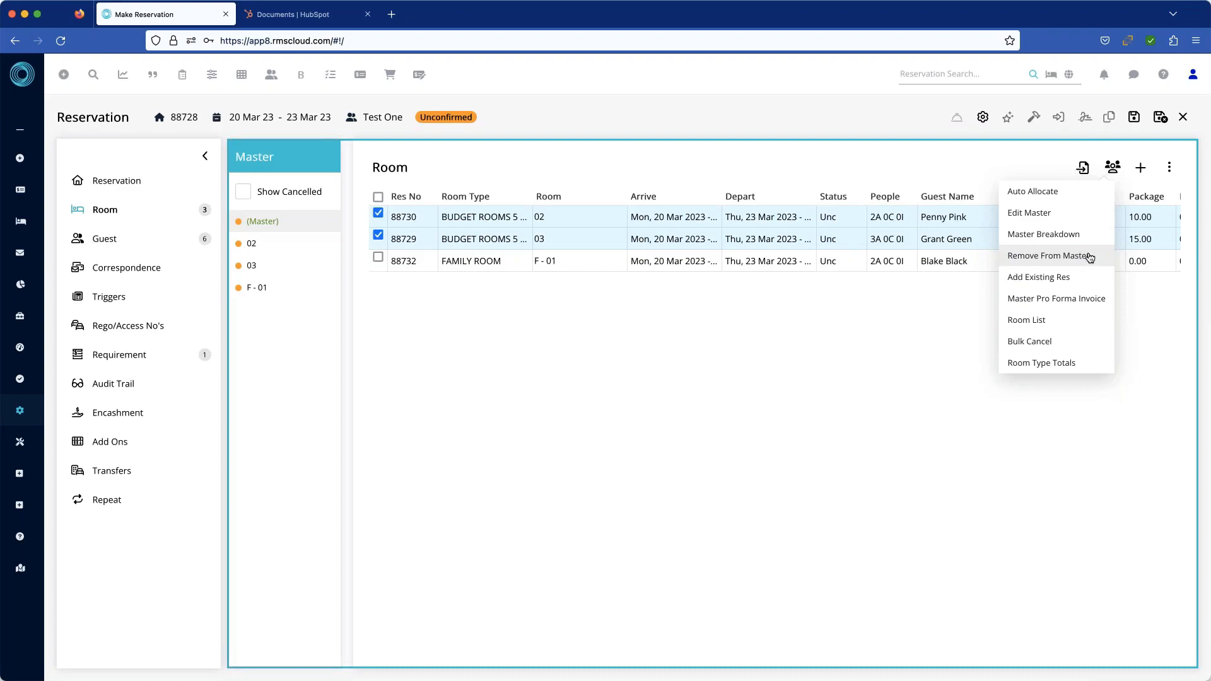
left_click(1064, 281)
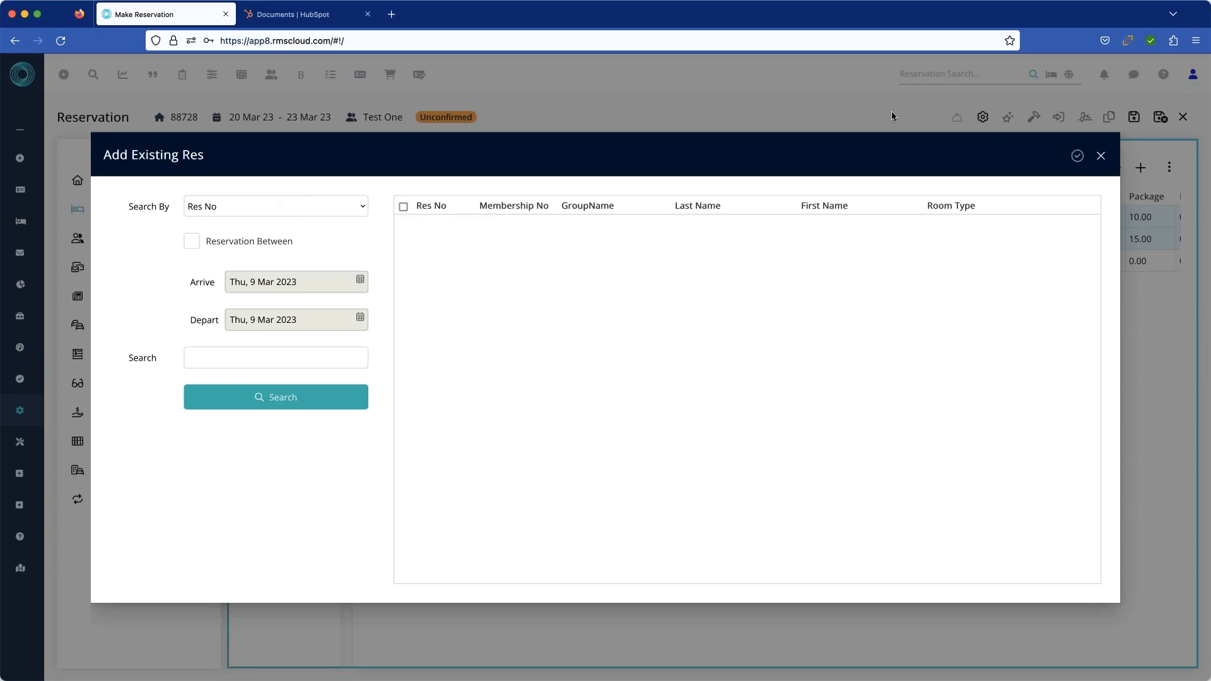
left_click(1102, 157)
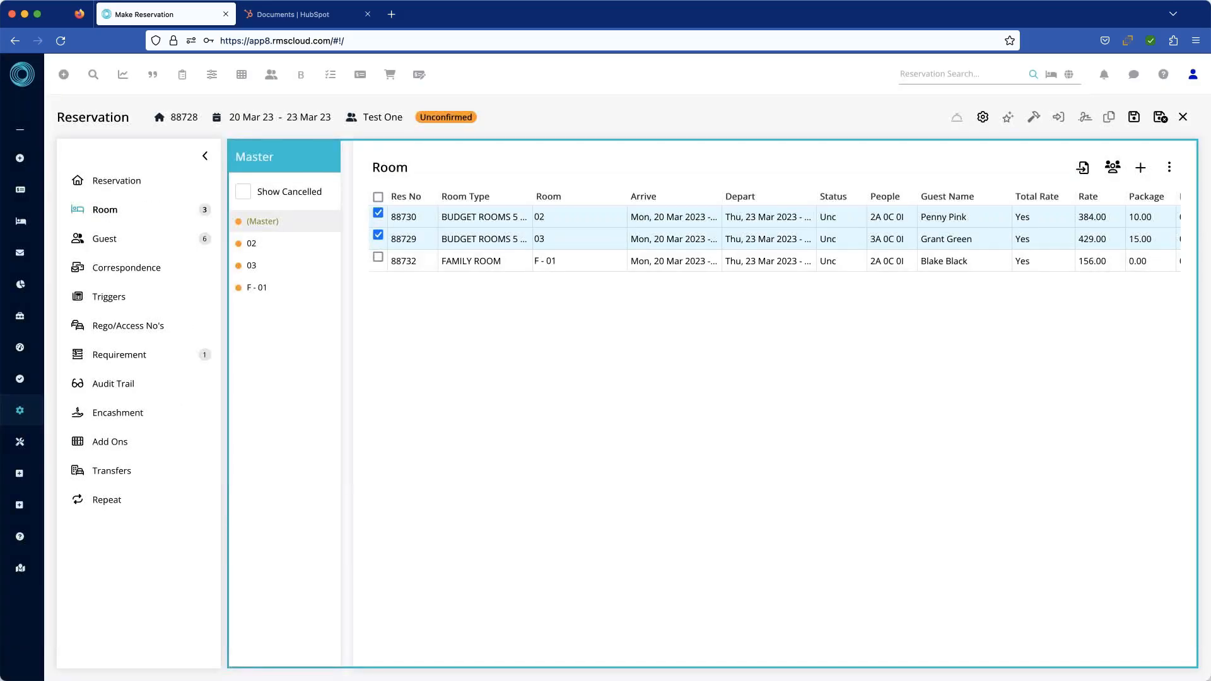
Examine the Room List layout and display options for the master reservation, and close them without producing the list.
left_click(1169, 168)
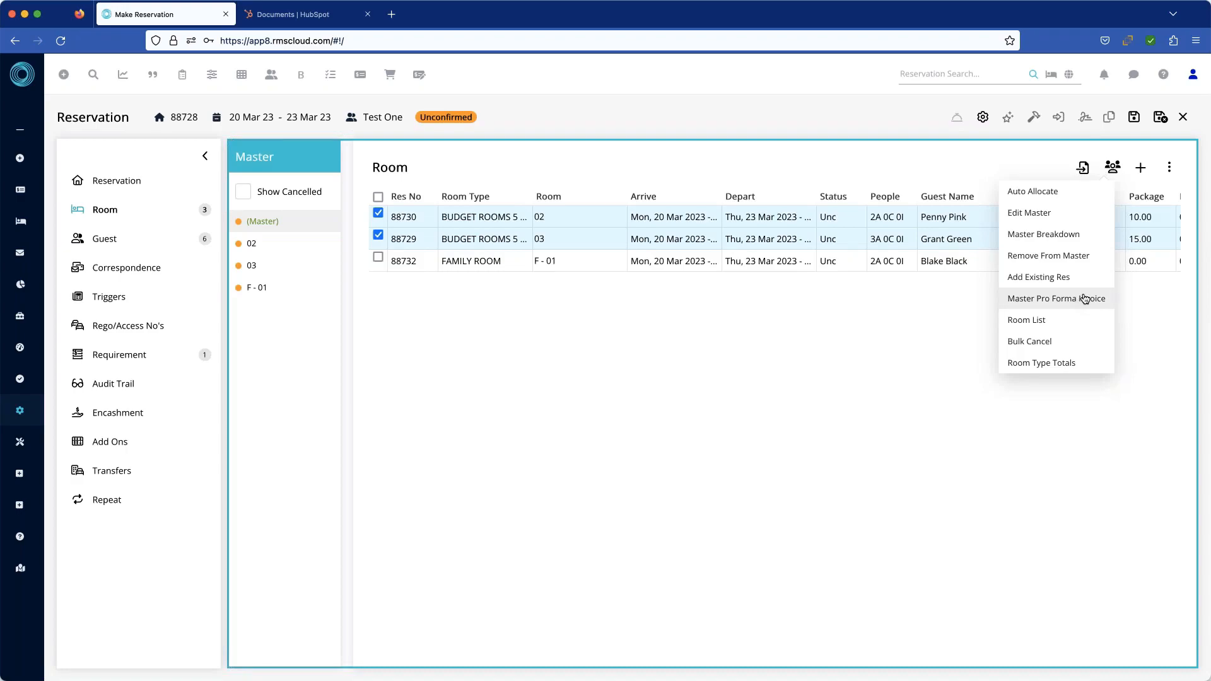
left_click(1064, 322)
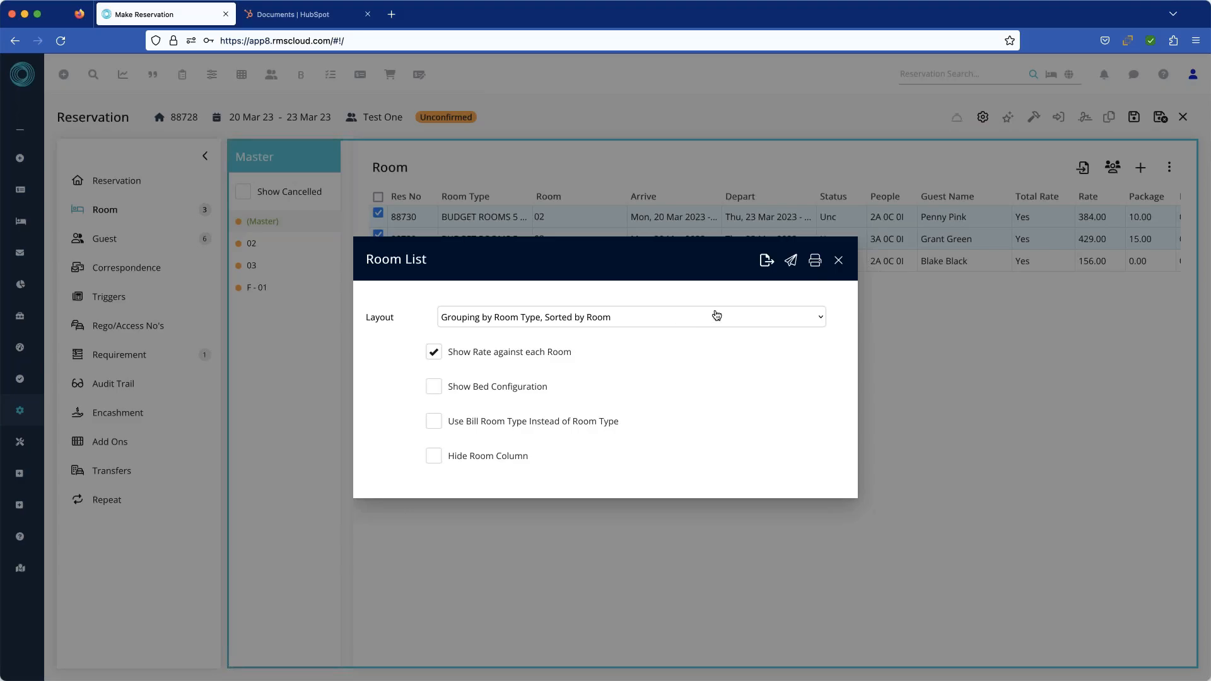
left_click(839, 265)
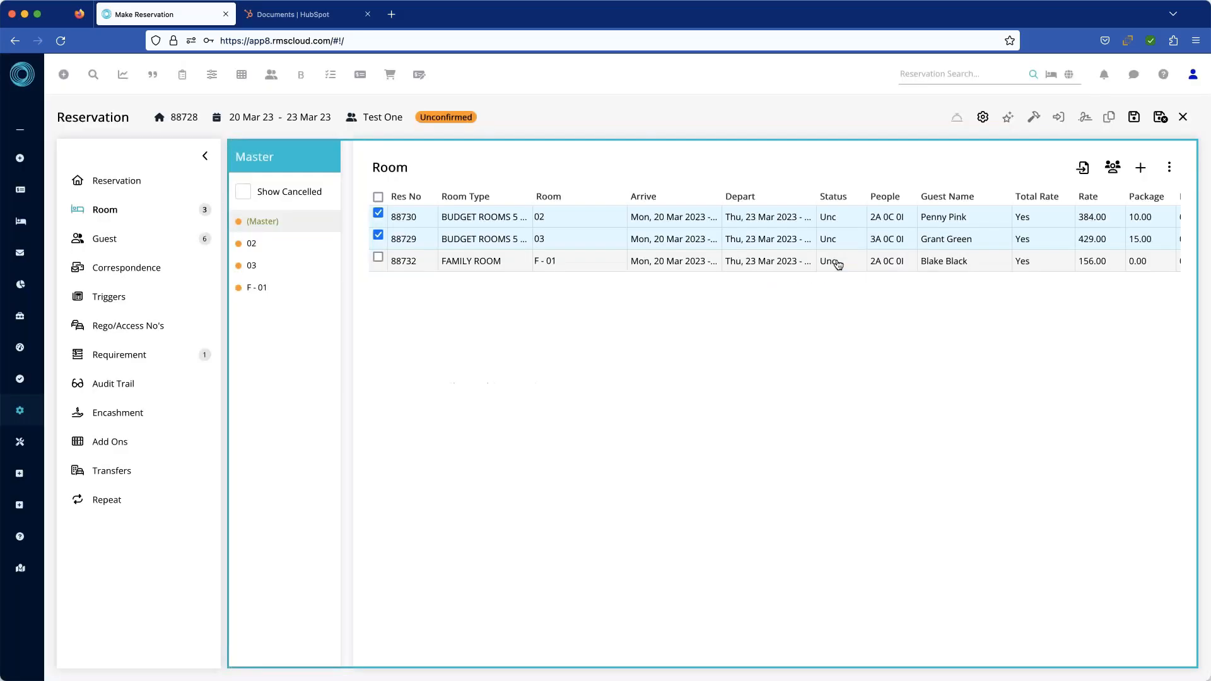
View the Room Type Totals for the master reservation's rooms and close them.
left_click(1170, 167)
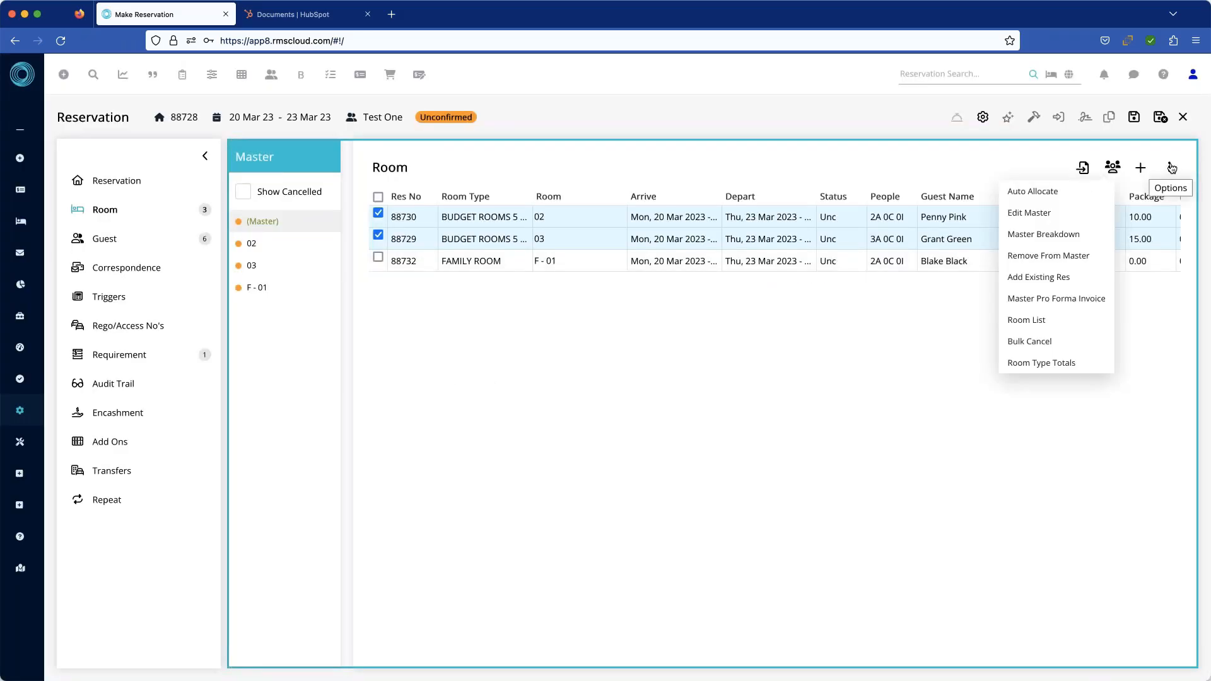
left_click(1065, 364)
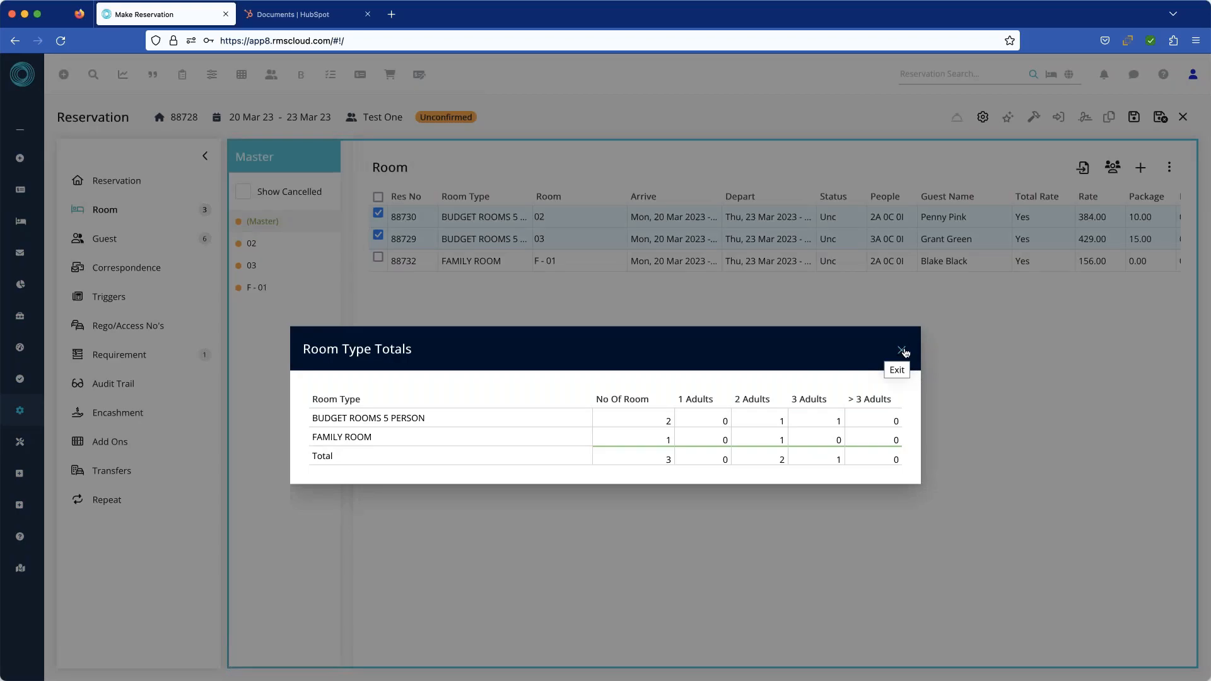
left_click(902, 351)
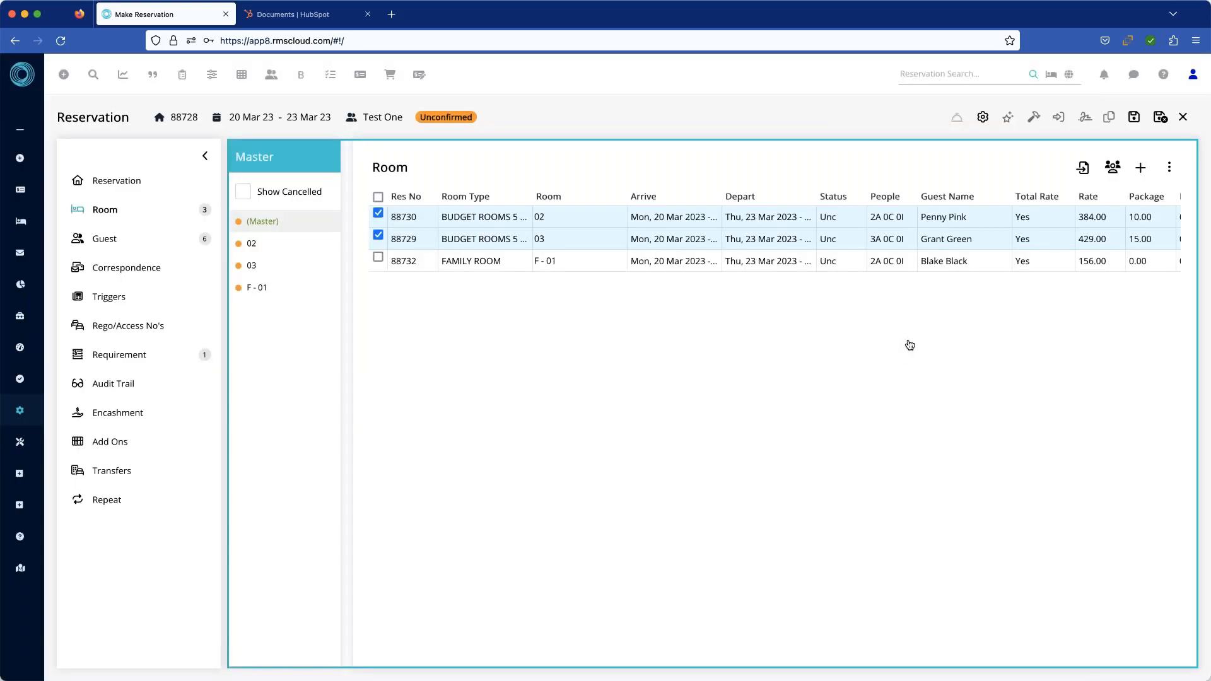
Make the second listed guest in room 03 the primary guest, and return to the master's guest list, saving the reservation.
left_click(114, 240)
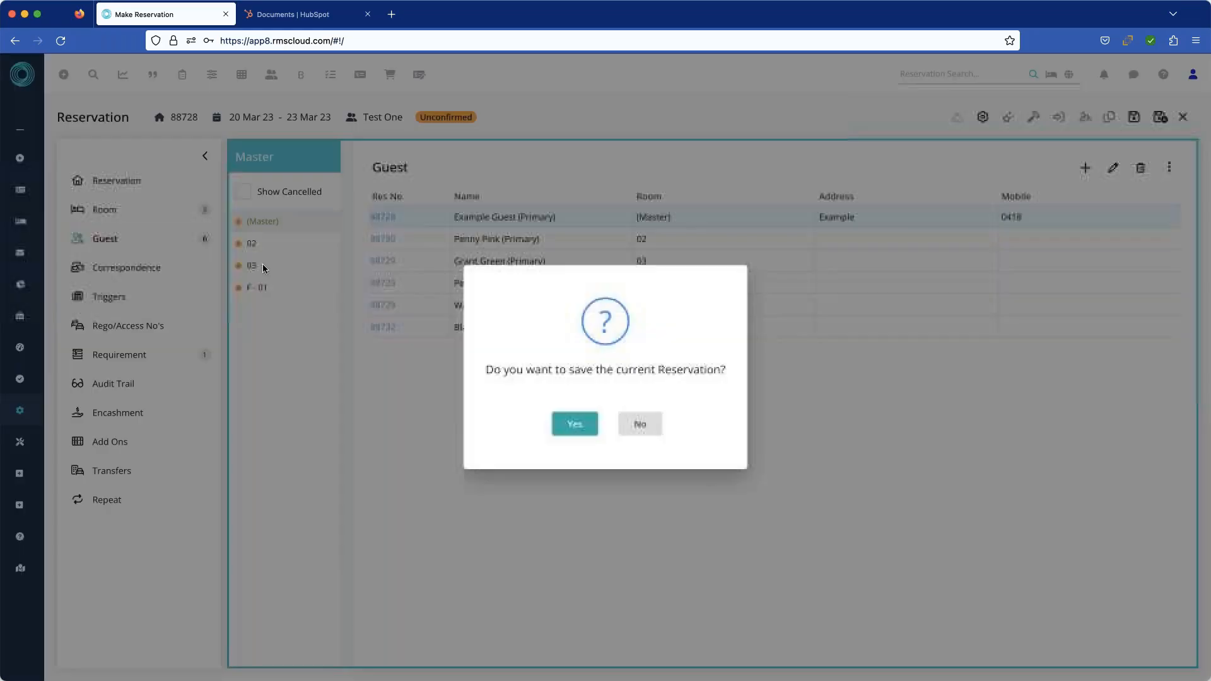
left_click(576, 427)
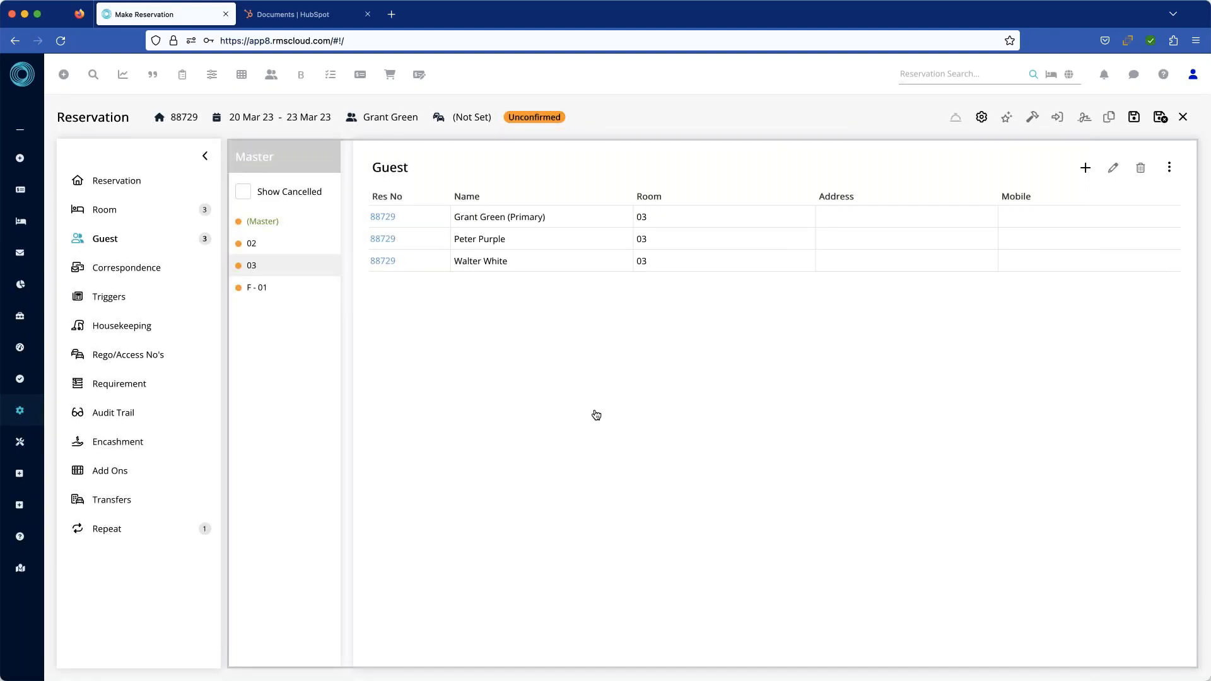
left_click(1171, 168)
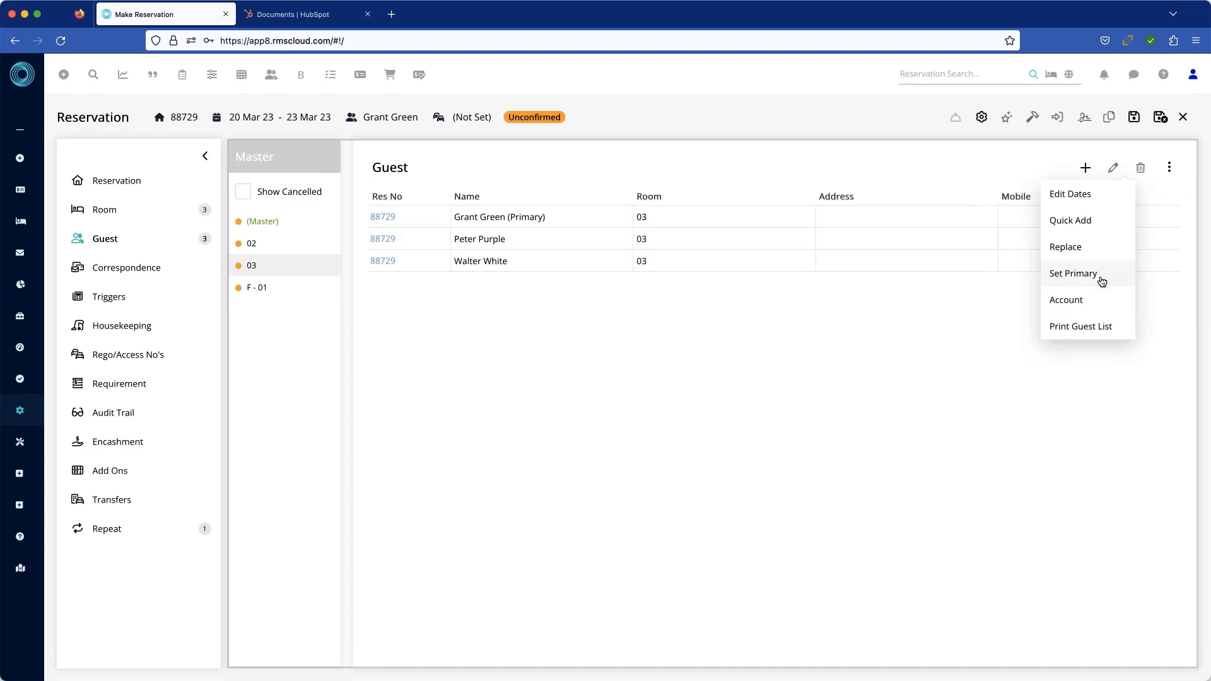
left_click(525, 247)
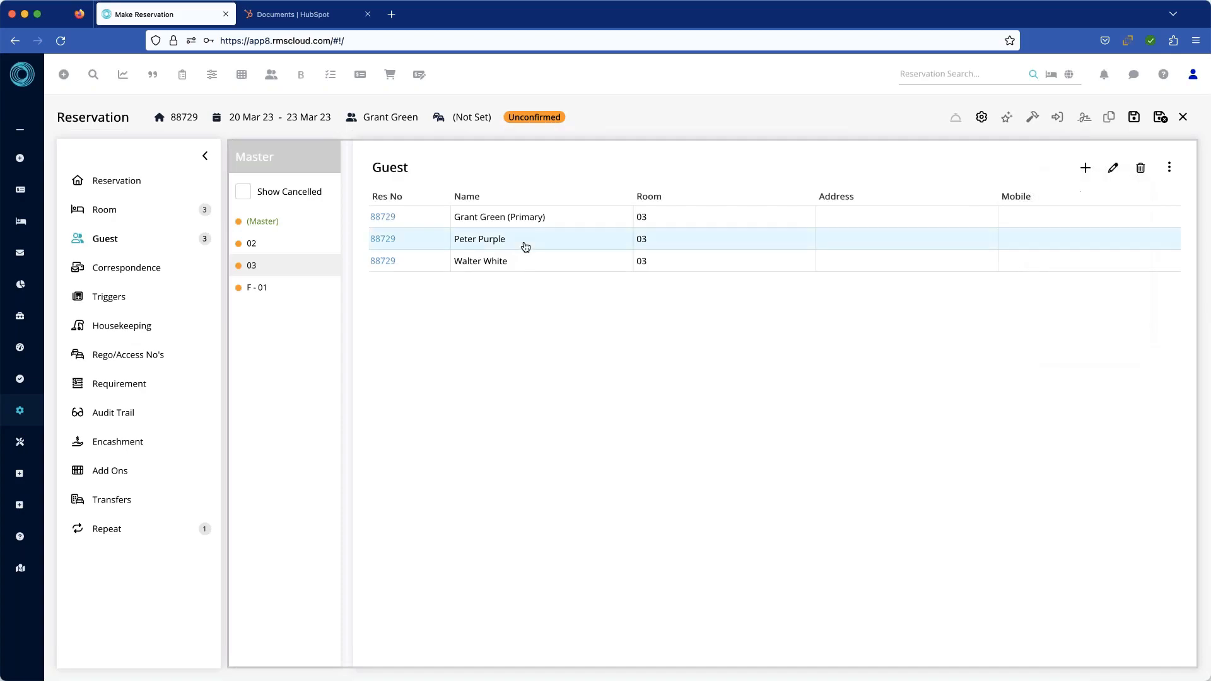
left_click(1170, 168)
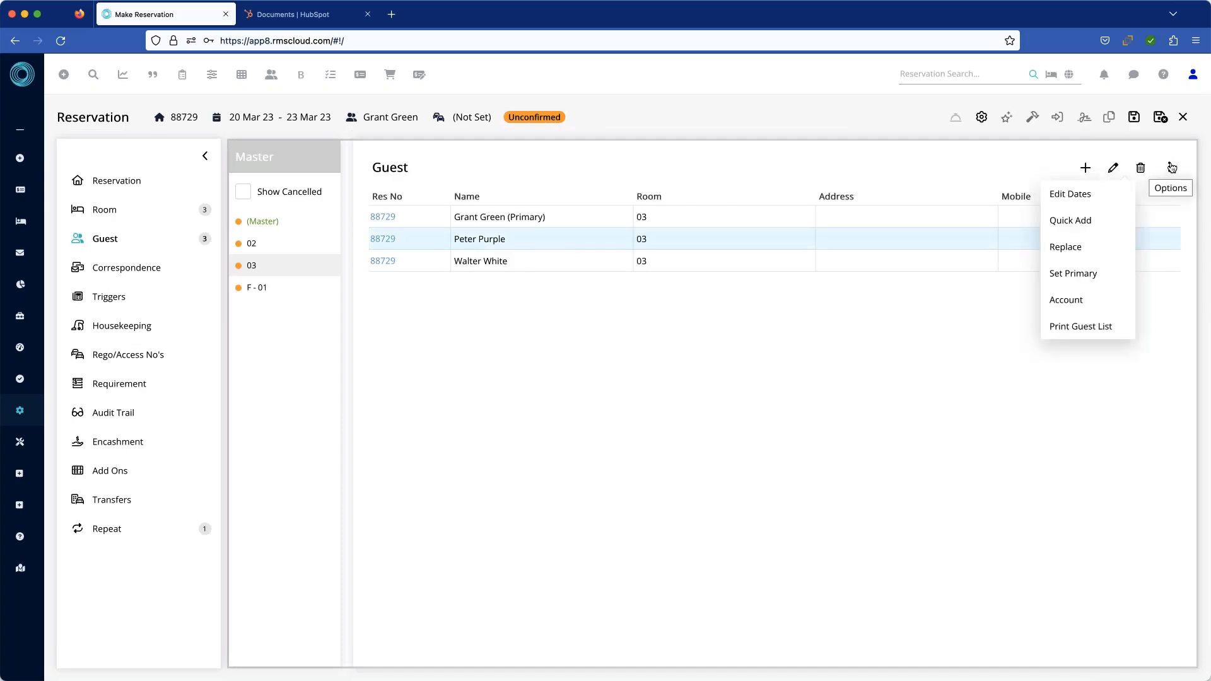
left_click(1086, 276)
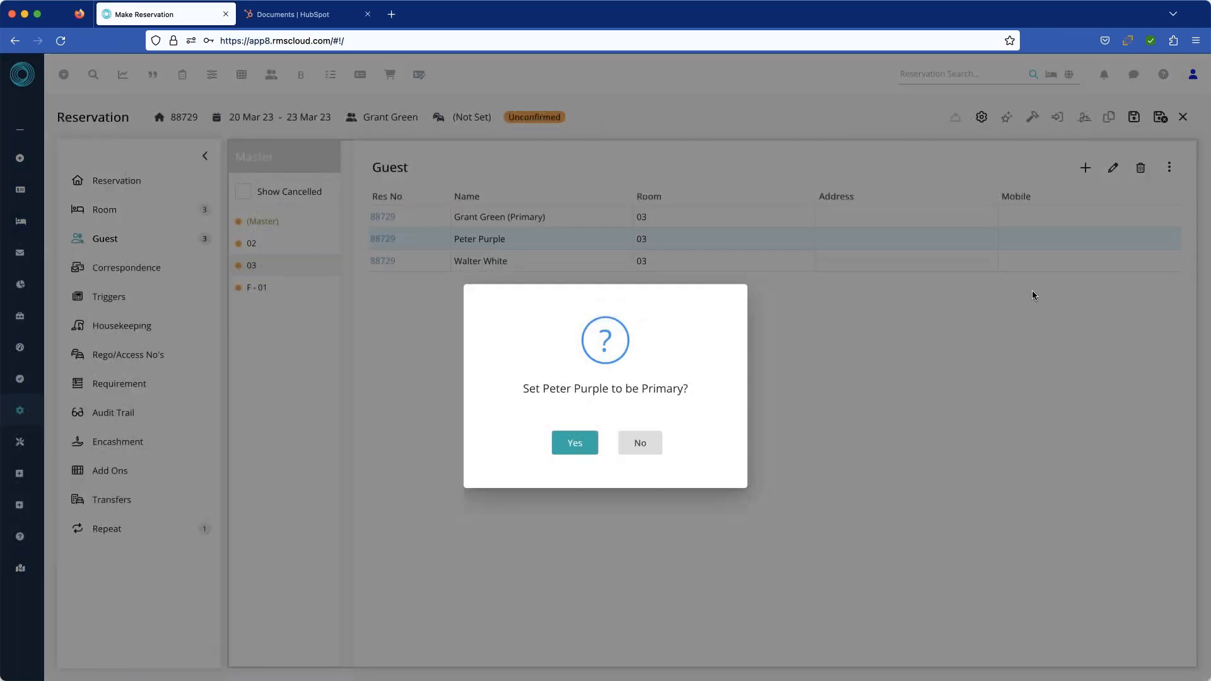
left_click(573, 443)
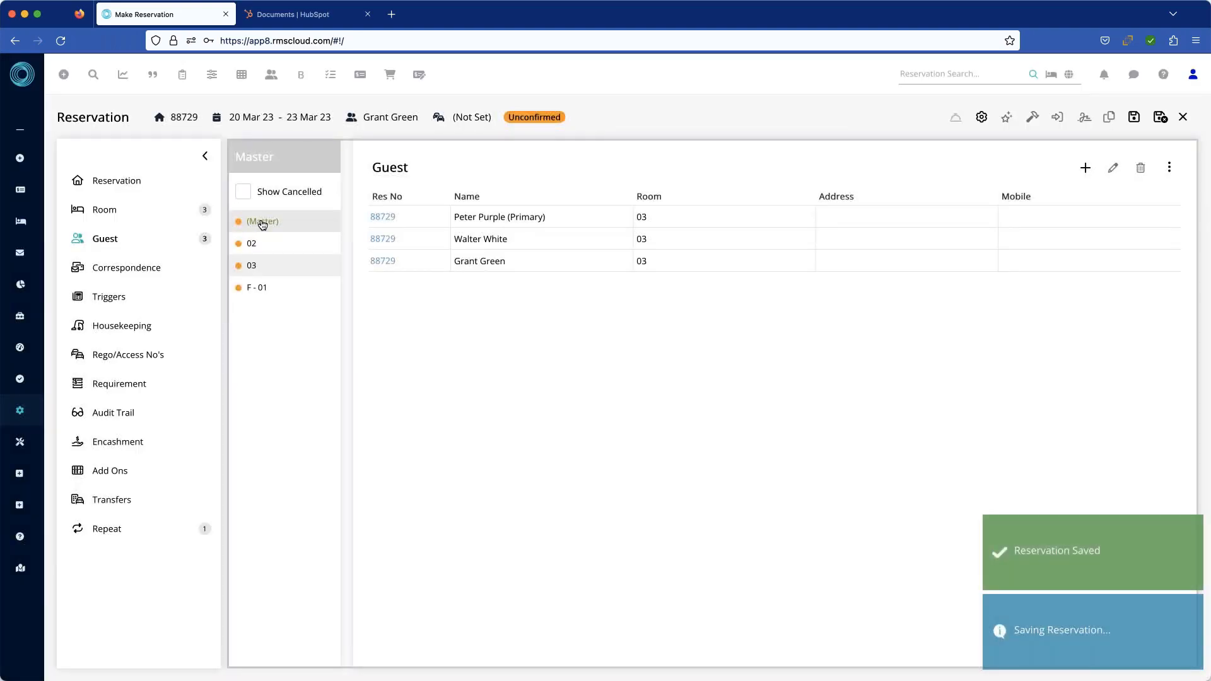
left_click(260, 223)
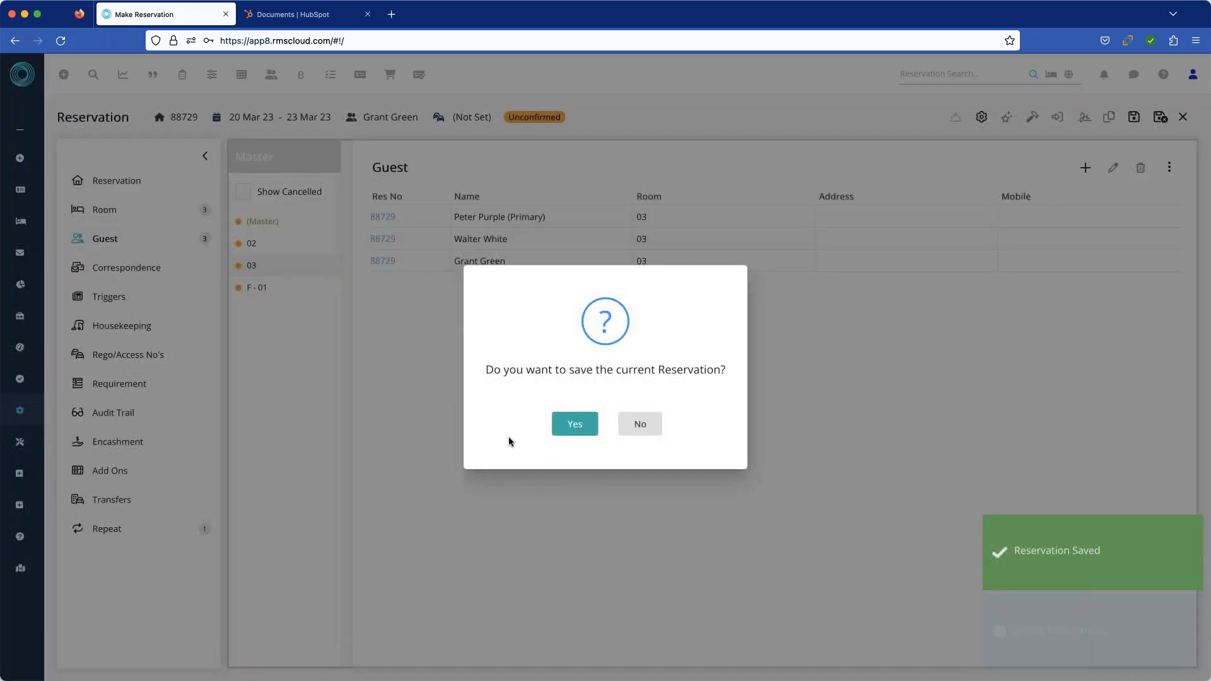
left_click(573, 425)
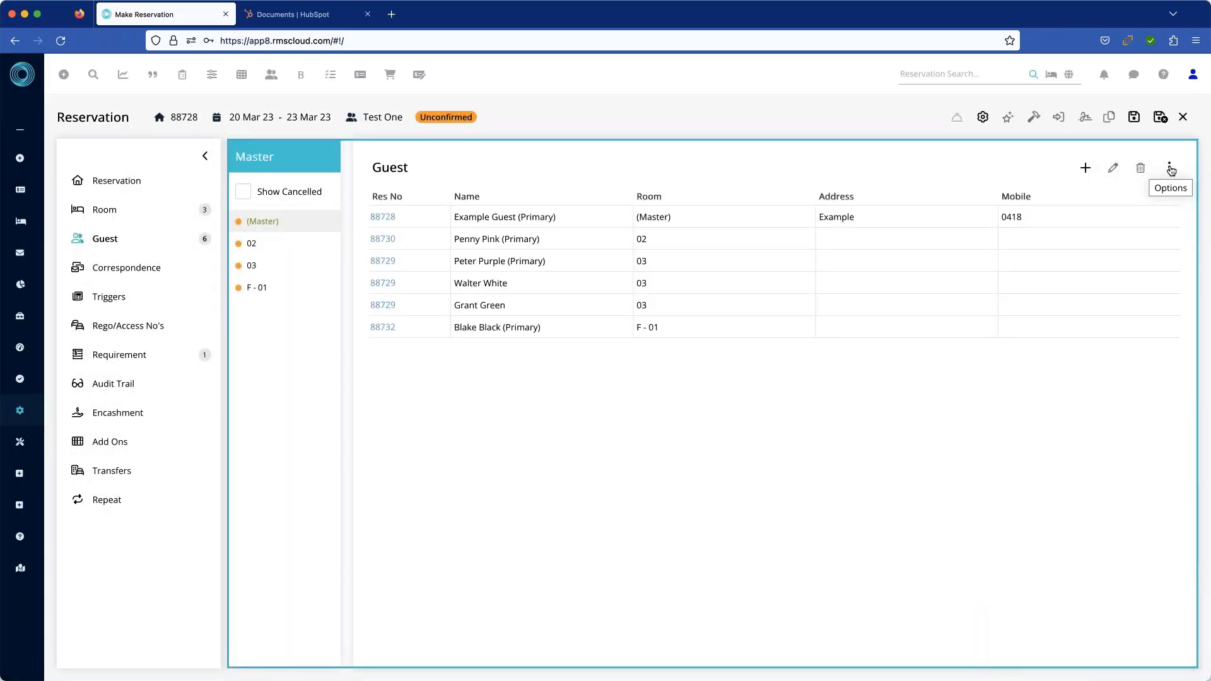
Examine the Quick Add Guest To Room grid and the remaining guest options for the master, and close them without adding a guest.
left_click(1171, 169)
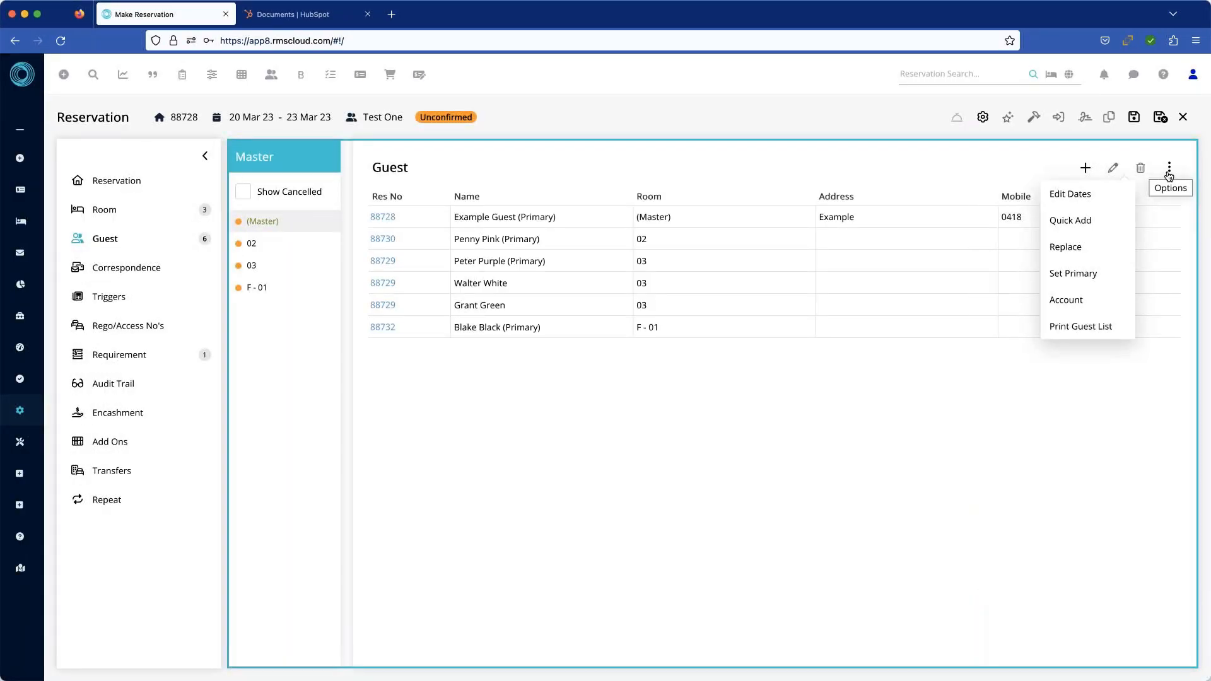
left_click(1086, 221)
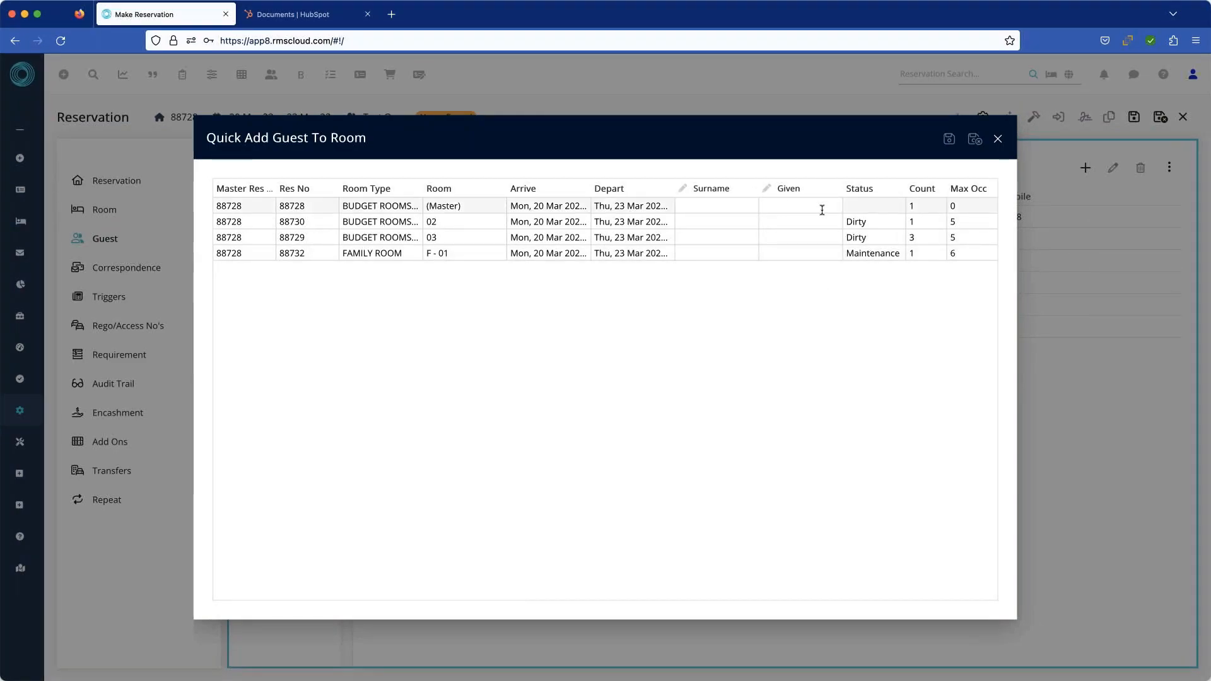
left_click(998, 138)
left_click(1171, 168)
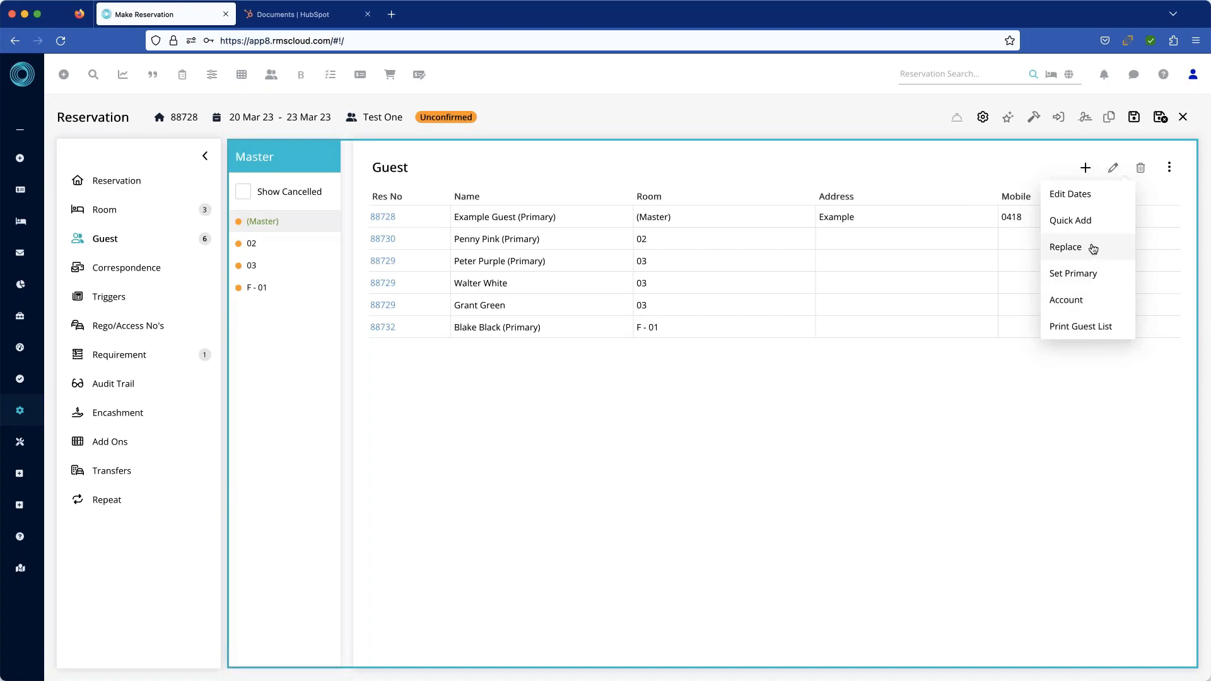
left_click(686, 427)
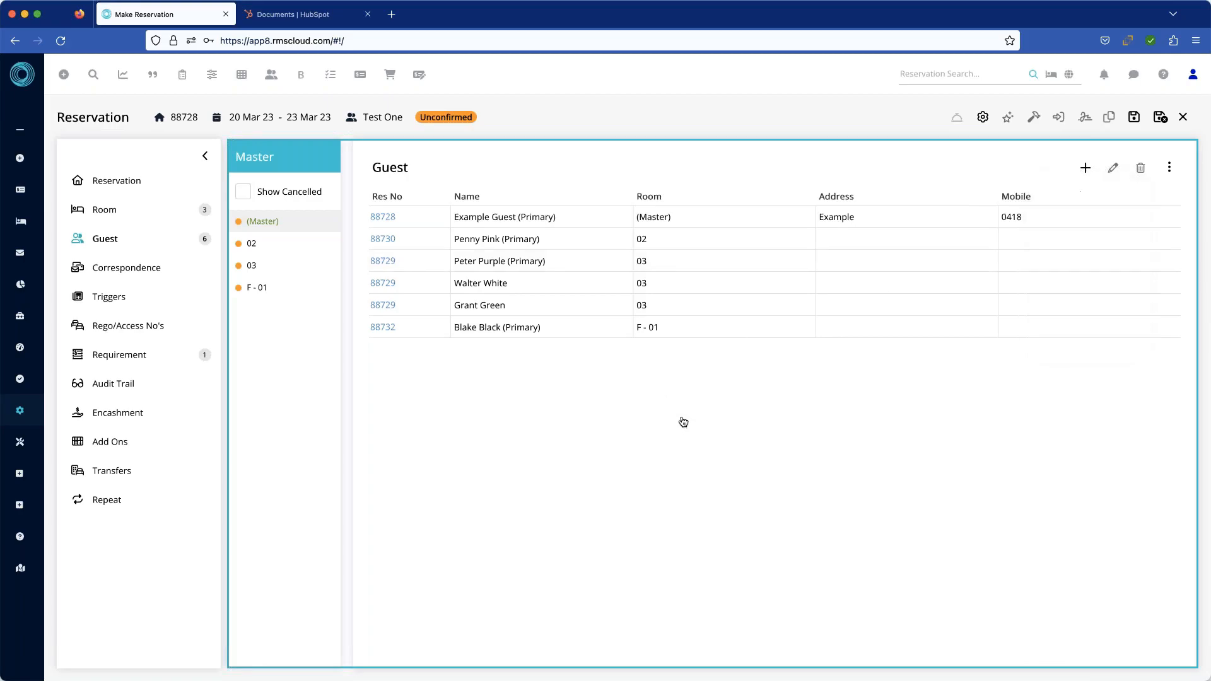
Examine the Replace Guest form for room 02's primary guest, and close it without replacing anyone.
left_click(96, 183)
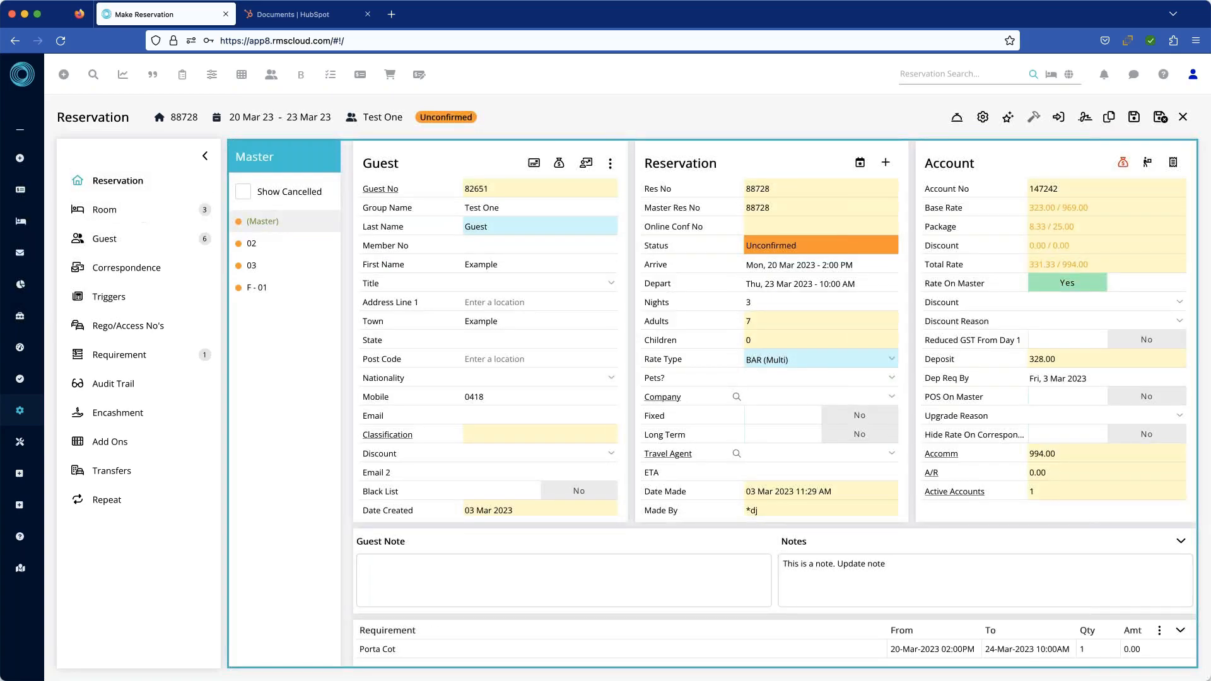
left_click(265, 247)
left_click(572, 422)
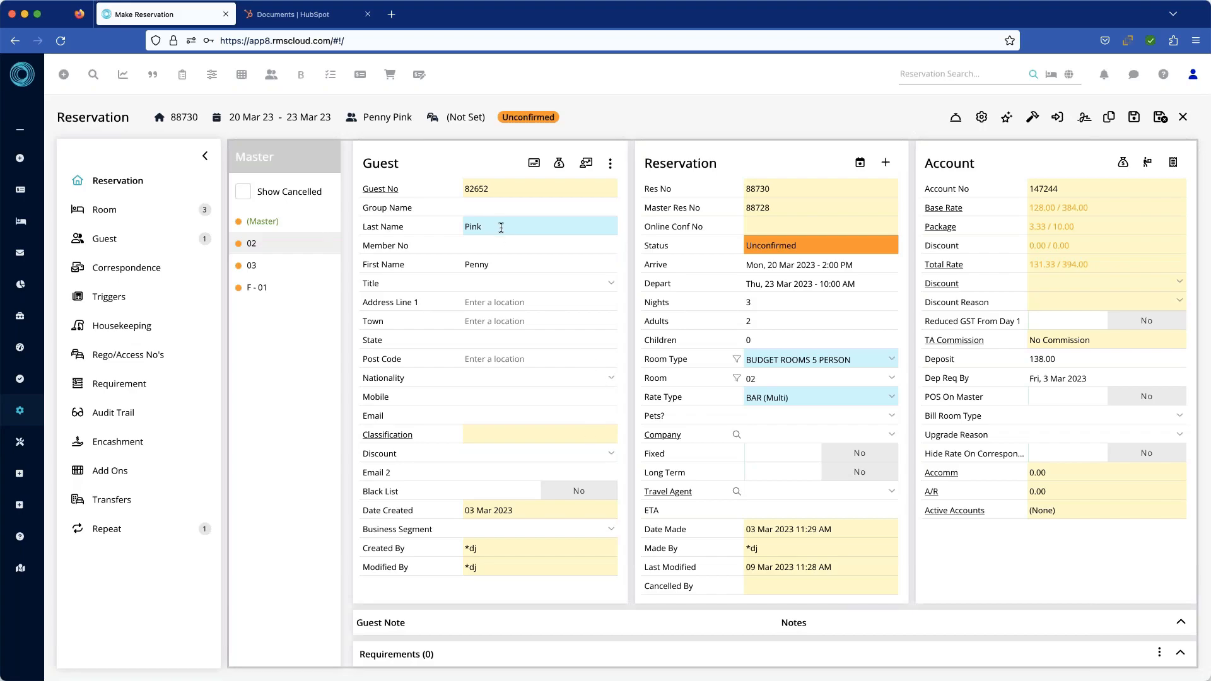
left_click_drag(501, 228, 442, 221)
left_click(610, 165)
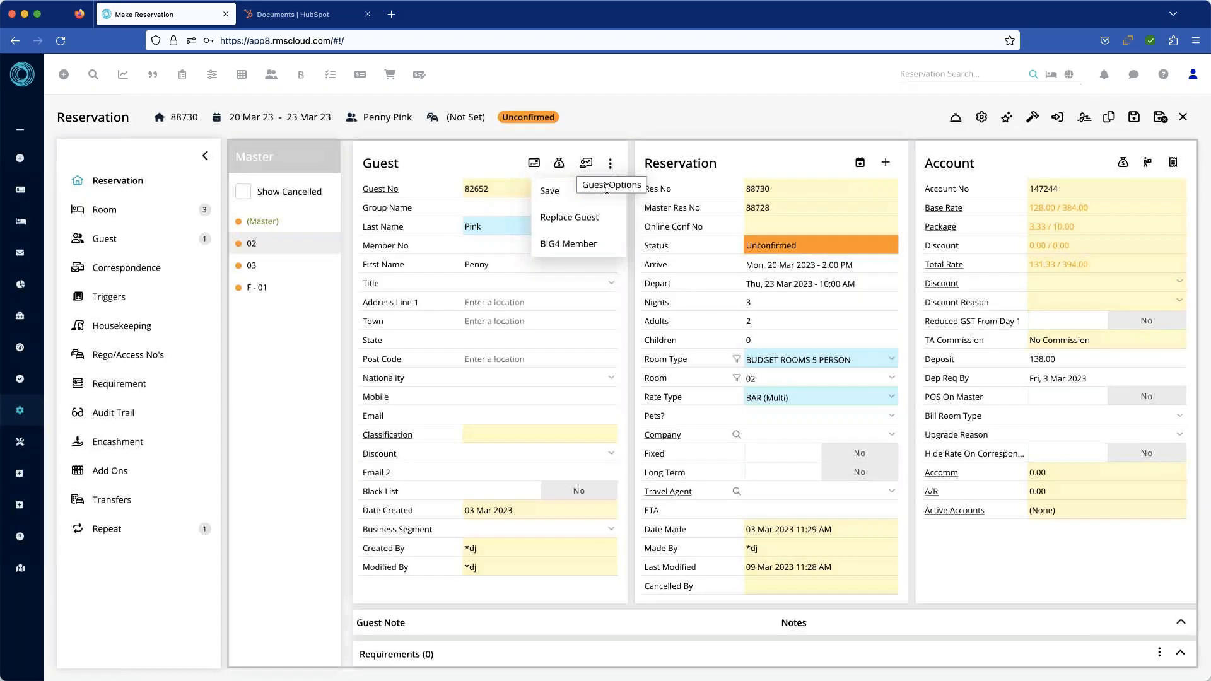
left_click(585, 219)
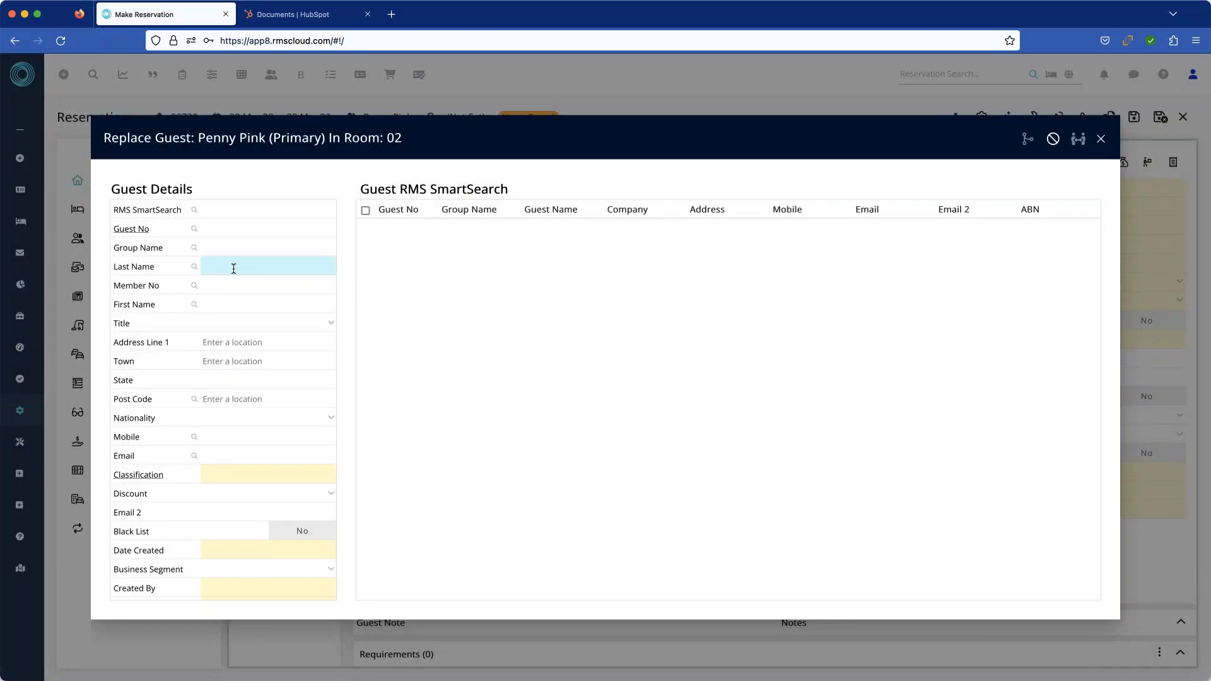
left_click(1102, 141)
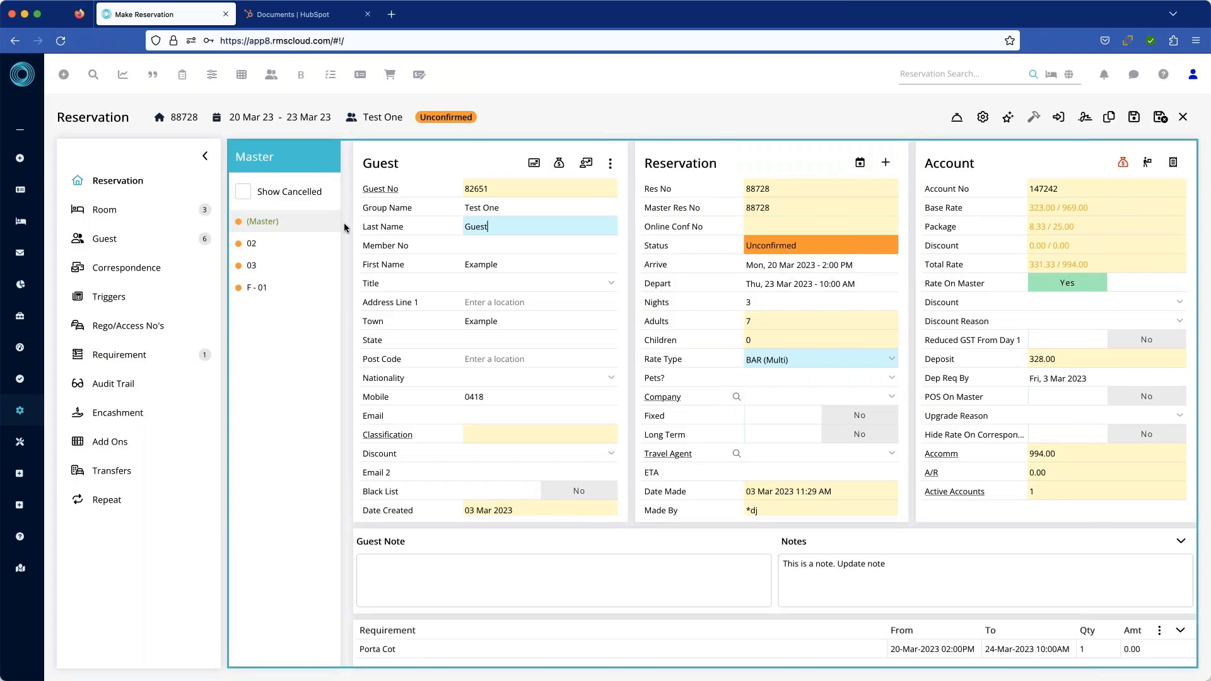
Set the master's departure to Fri, 24 Mar 2023, apply it to rooms 02, 03 and F - 01, and recalculate the rate.
left_click(866, 284)
left_click(1028, 423)
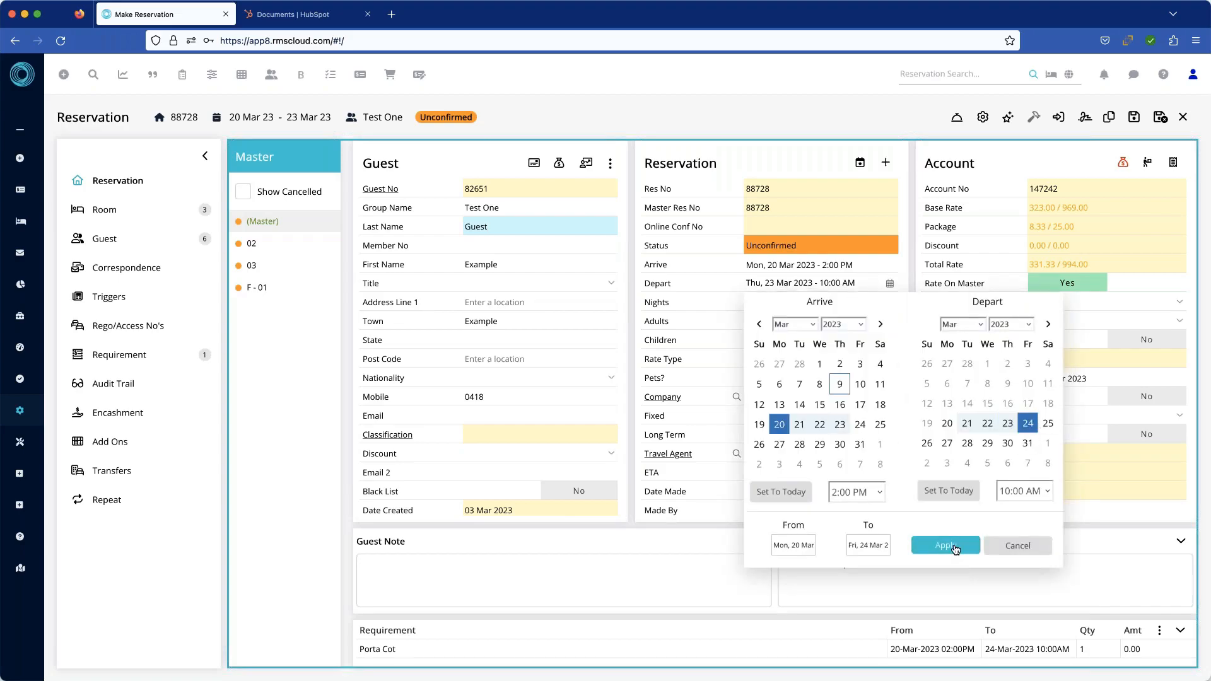
left_click(955, 547)
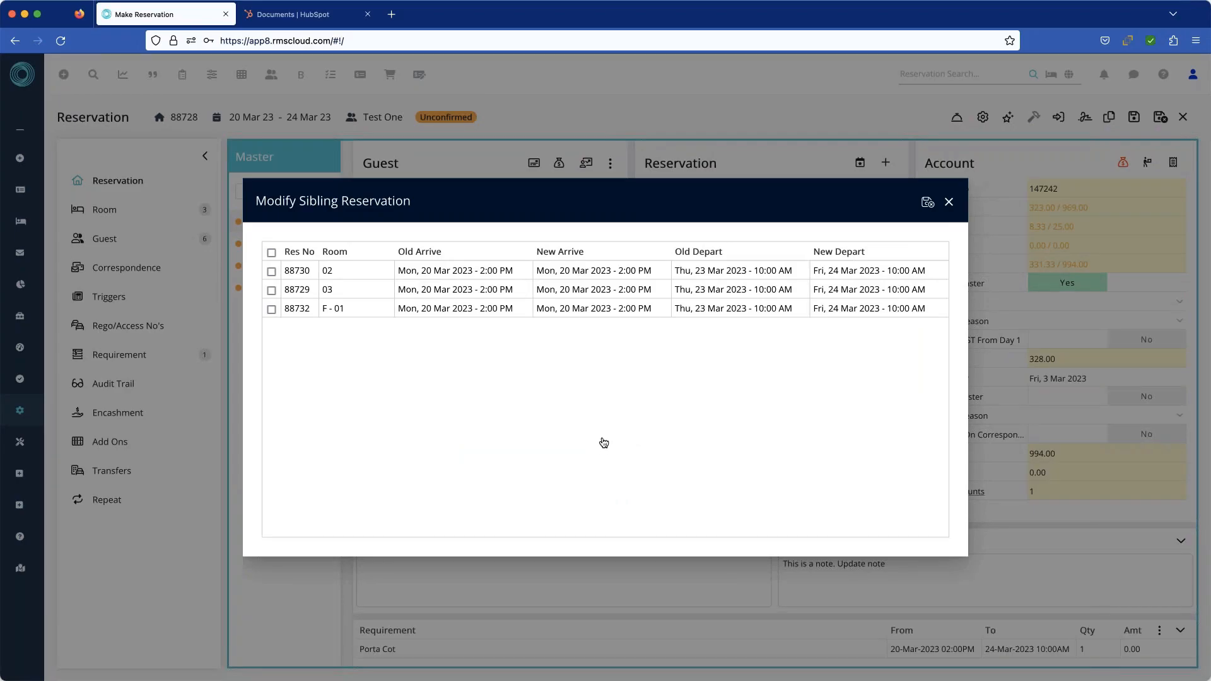
left_click(272, 253)
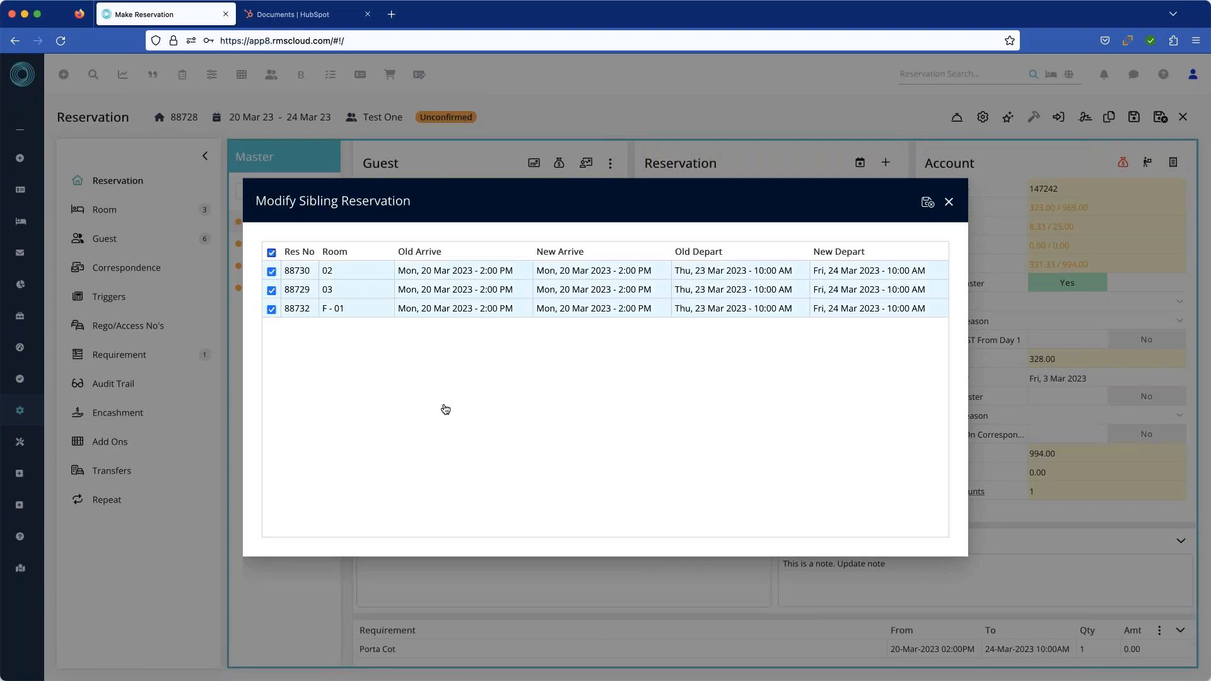
left_click(926, 203)
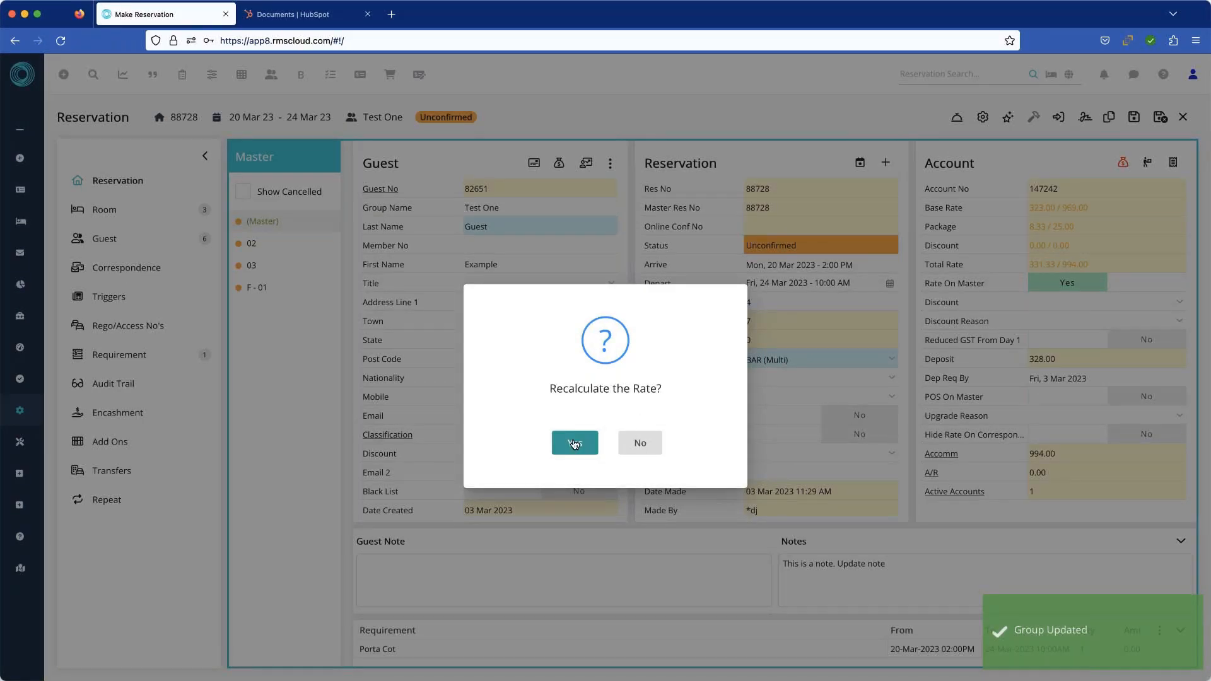
left_click(574, 444)
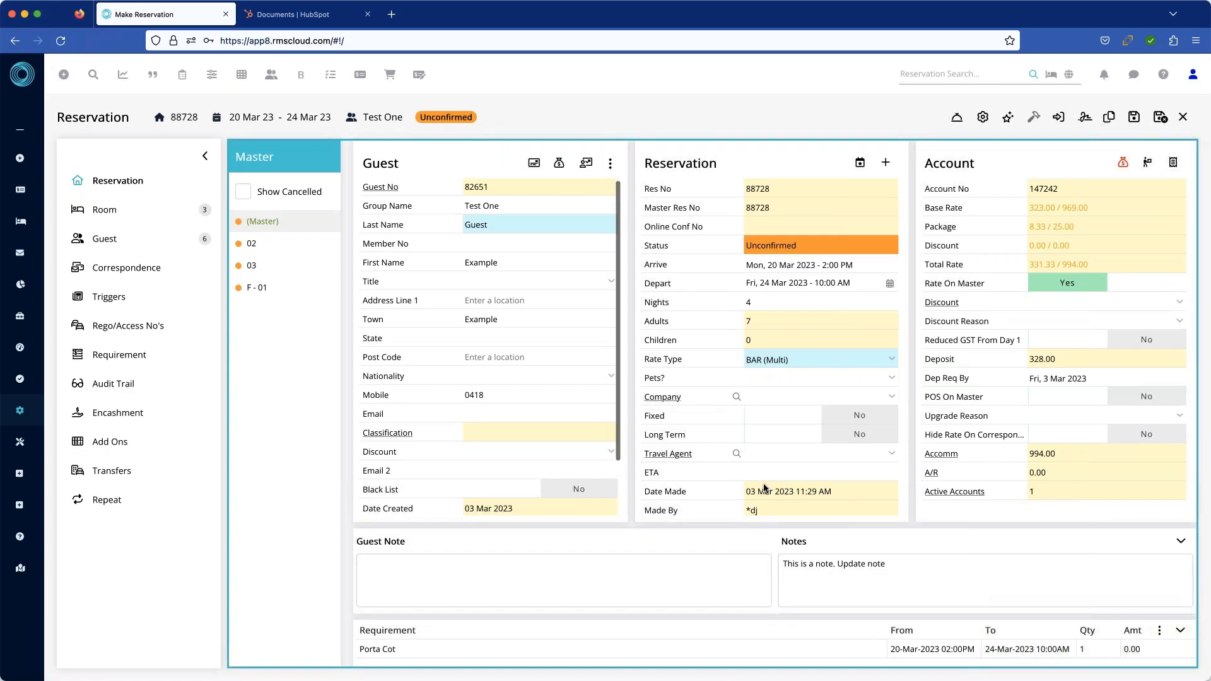
scroll(765, 488, "down", 1)
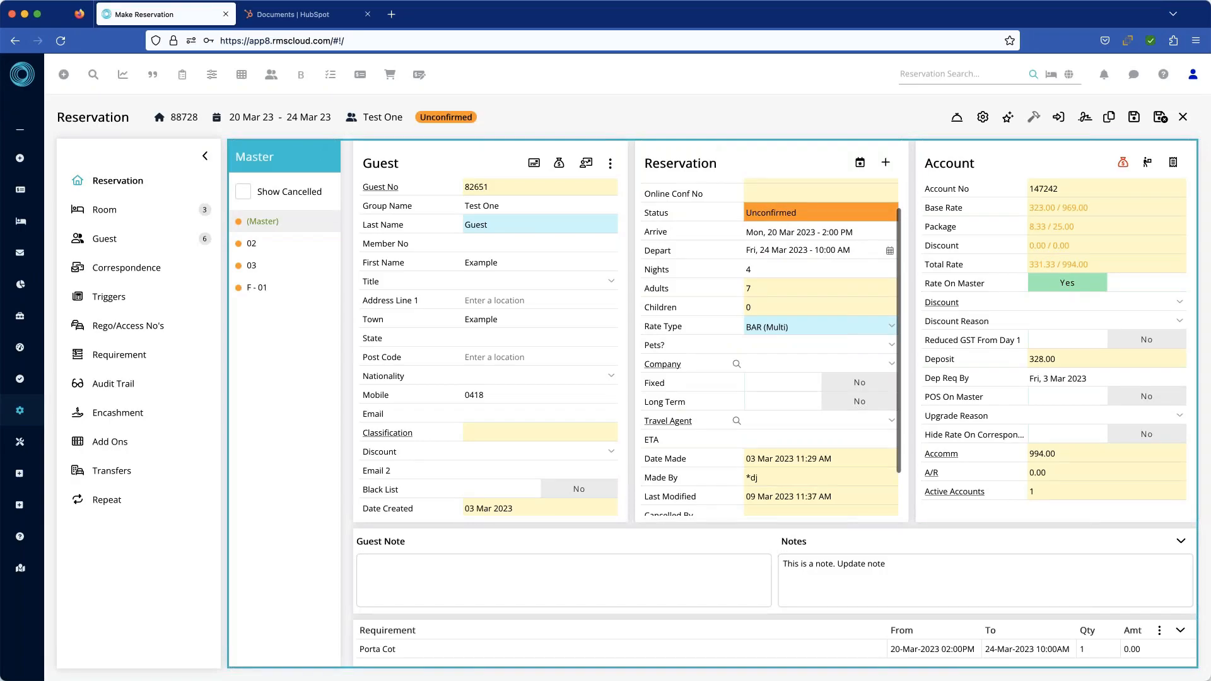
Close the master reservation without saving again, and label the Booking Chart's reservations by Name.
left_click(1185, 119)
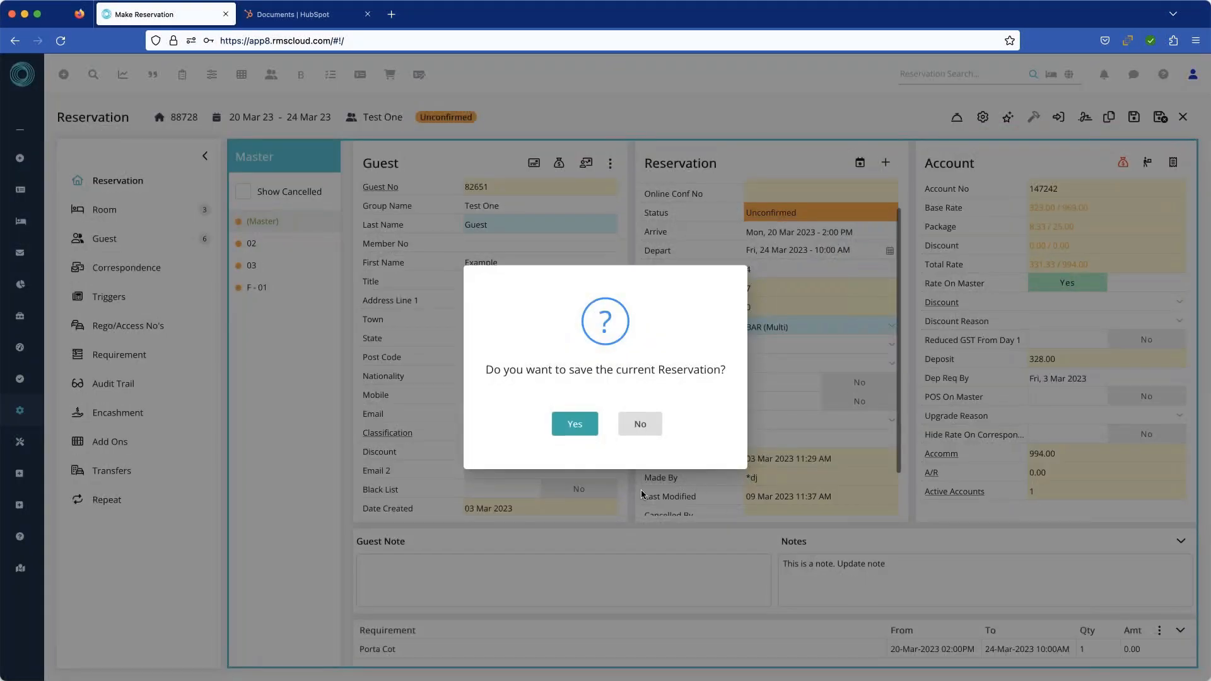
left_click(640, 425)
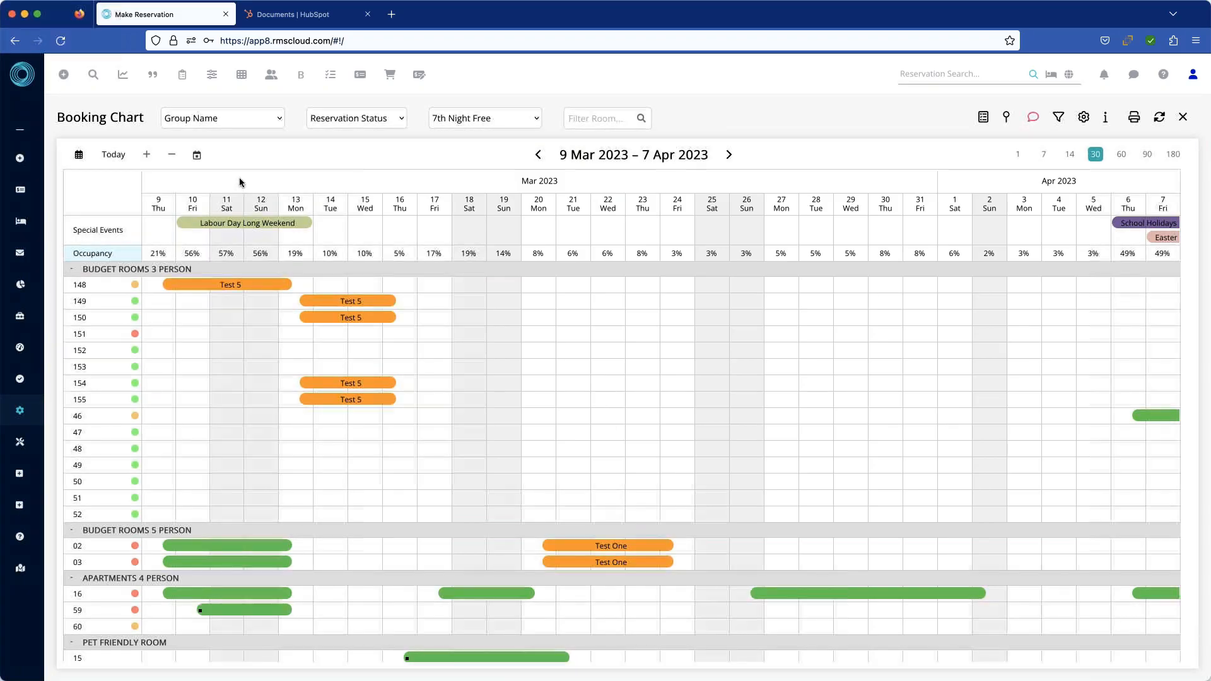
left_click(217, 270)
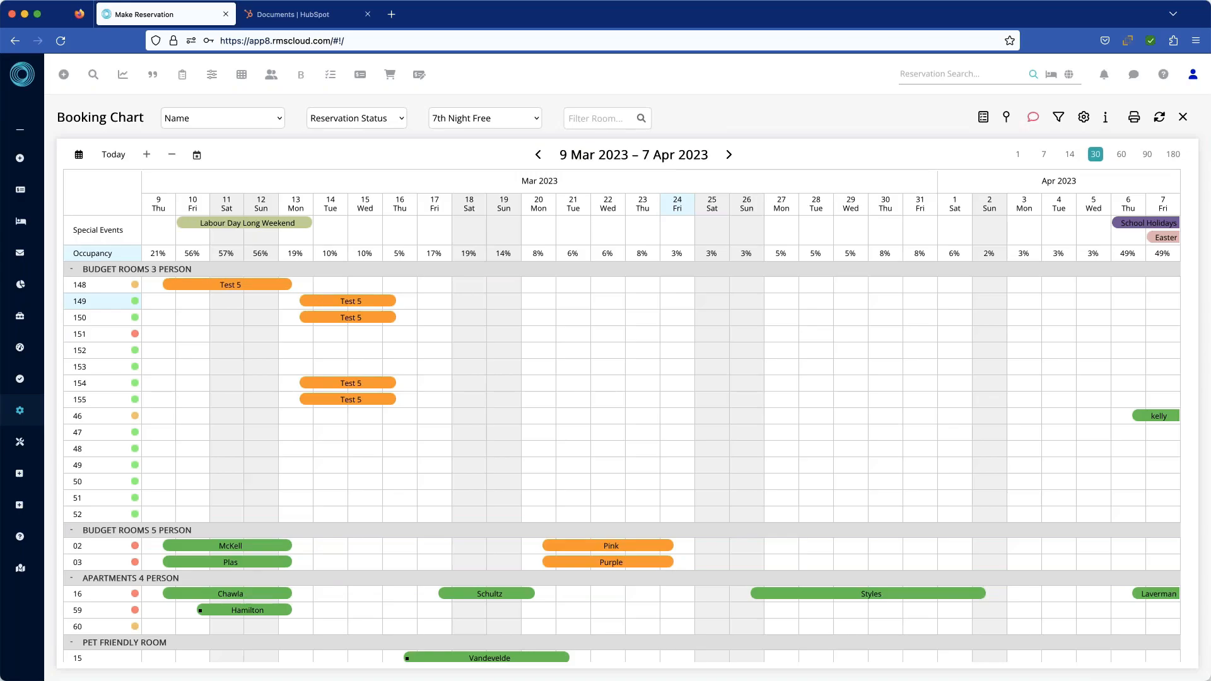
Open the group's room 02 booking from the Booking Chart to view its master reservation, and close it without saving.
double_click(630, 551)
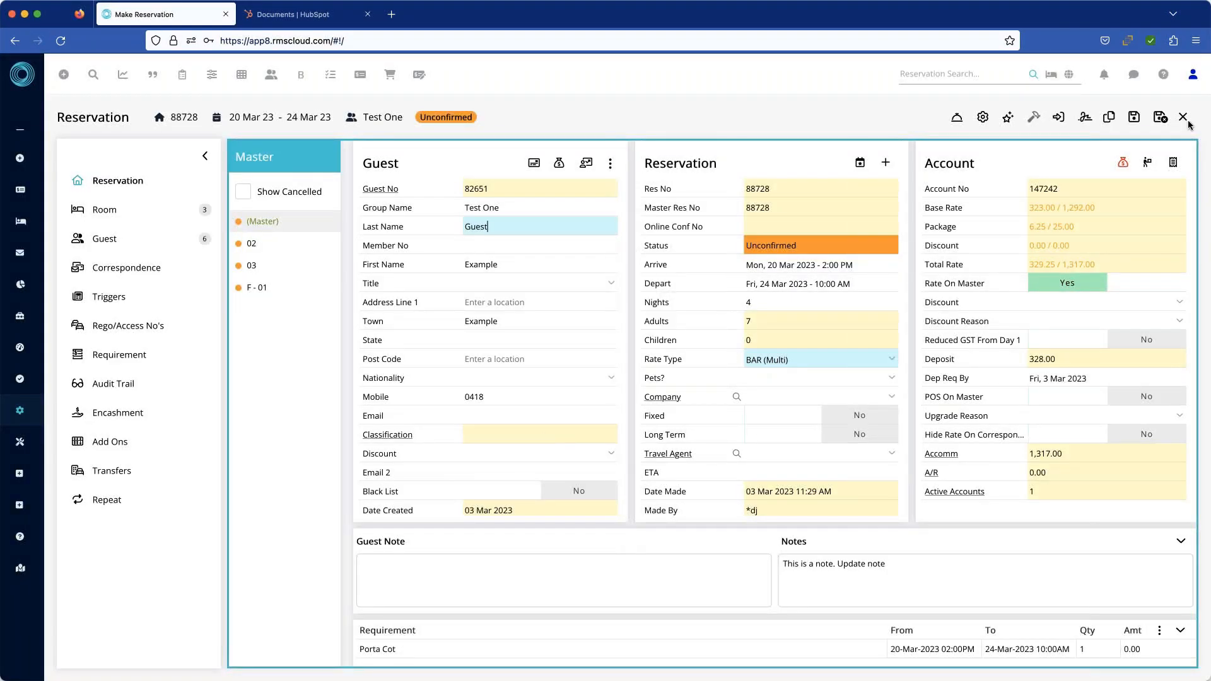
left_click(1184, 119)
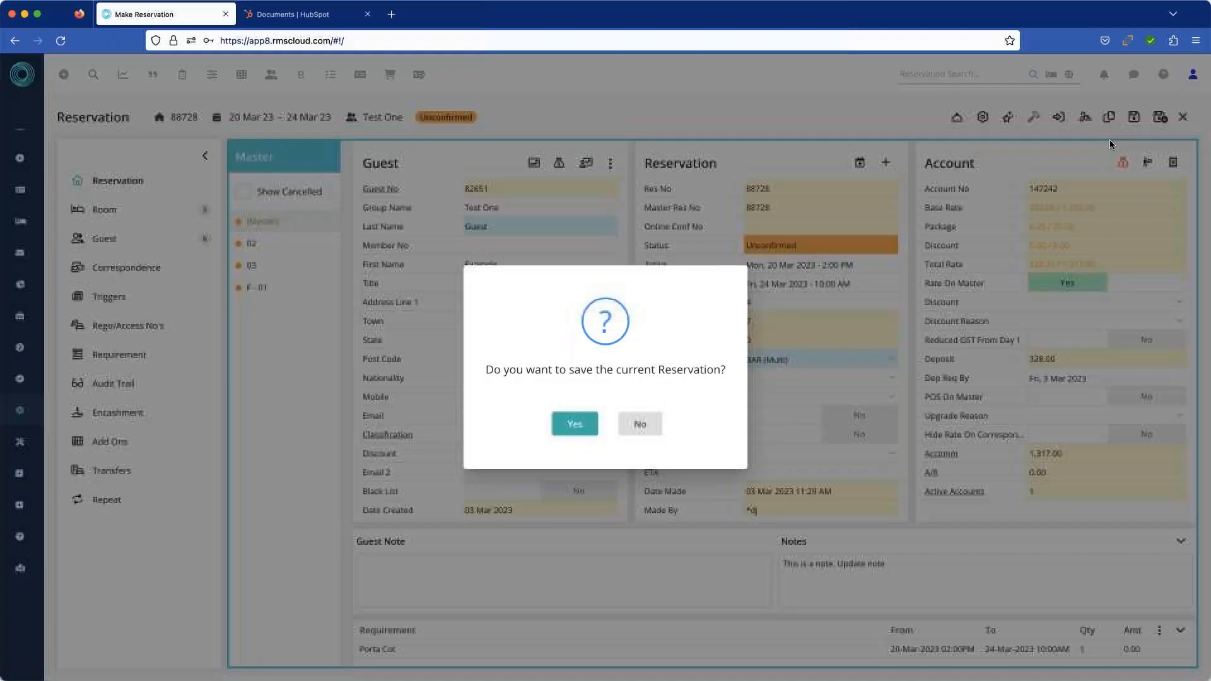
left_click(641, 424)
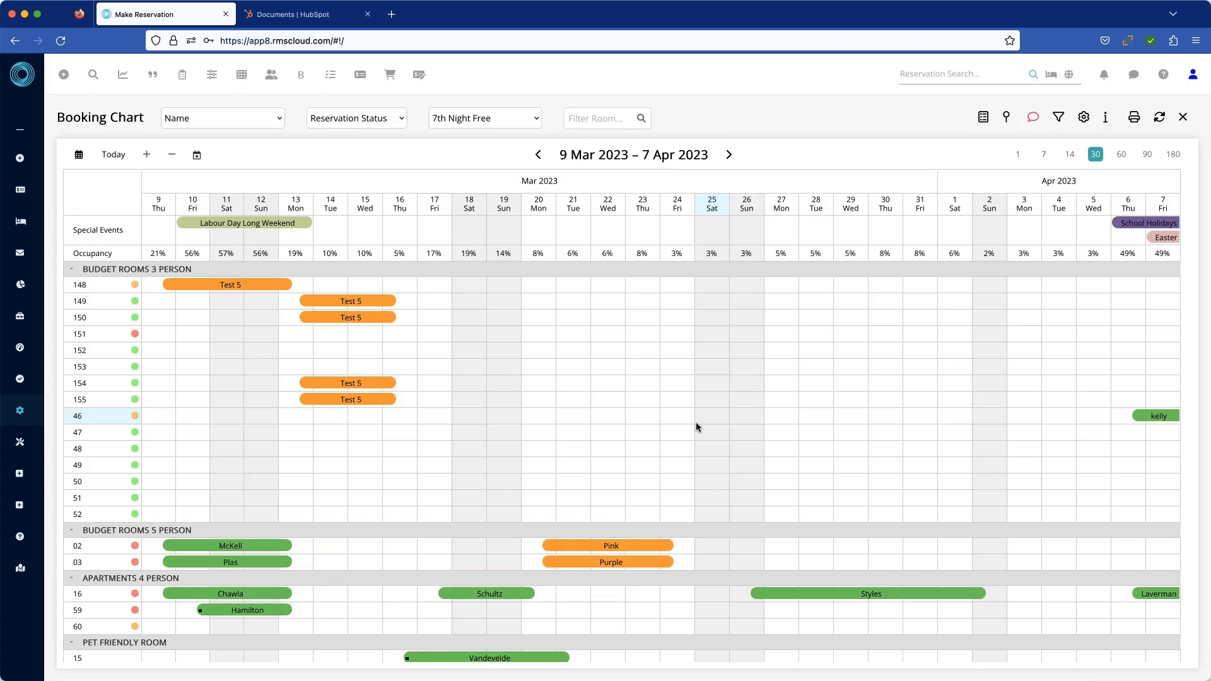
Close the Booking Chart and bring up the main navigation with its Setup section.
scroll(669, 480, "down", 1)
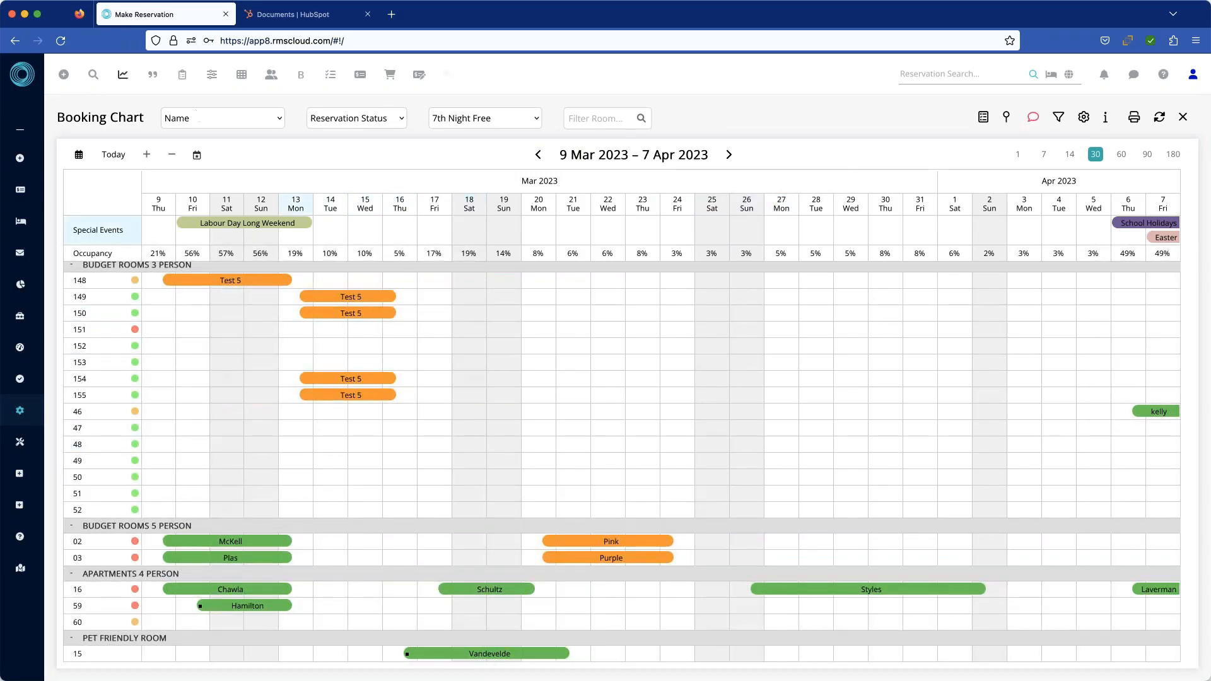
left_click(1183, 119)
mouse_move(19, 161)
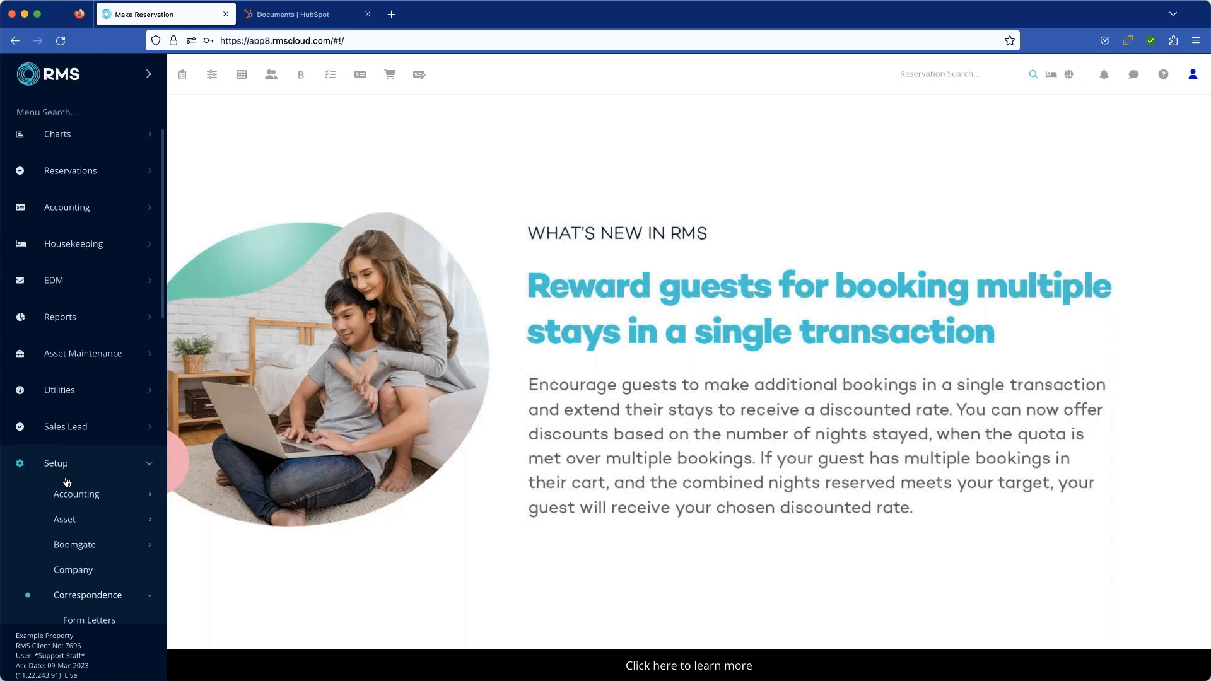
Open the General Information setup under Property Options.
scroll(67, 482, "down", 5)
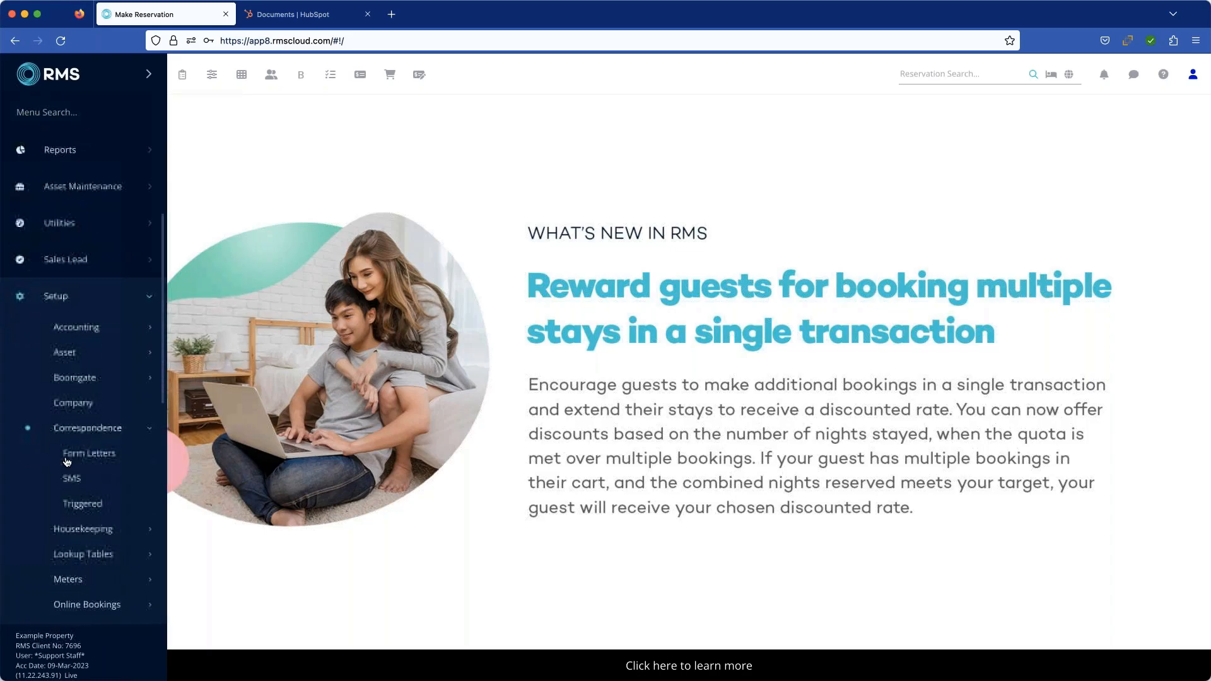
scroll(67, 462, "down", 8)
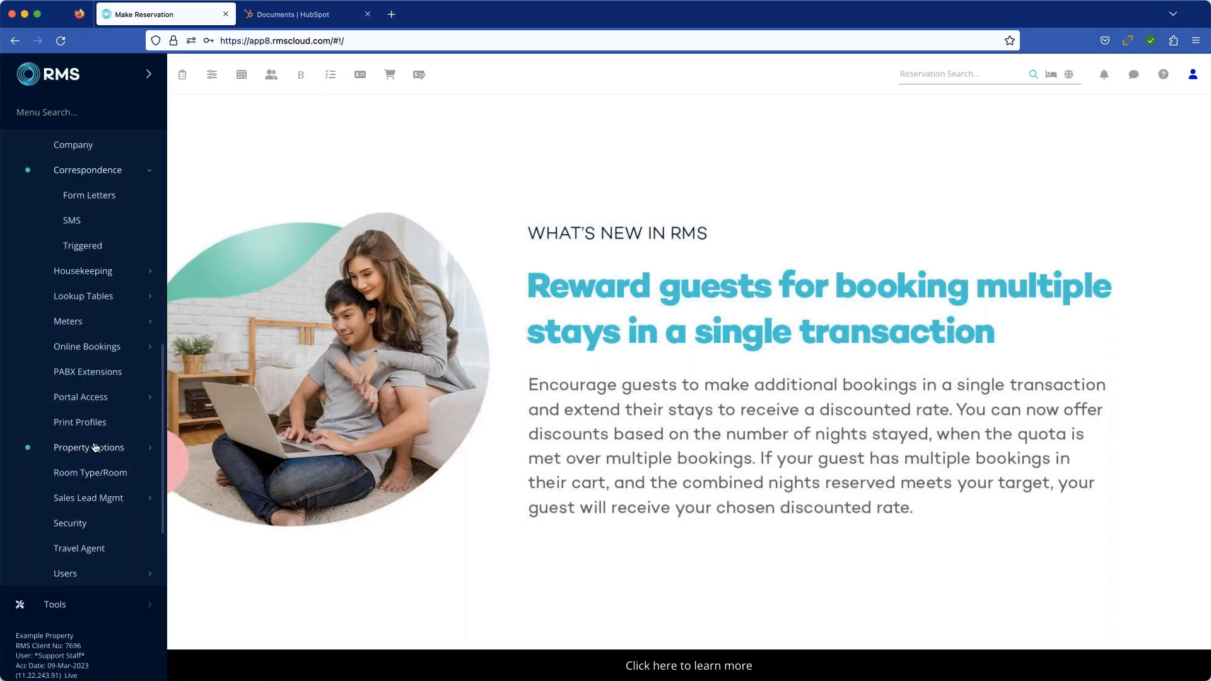
left_click(100, 449)
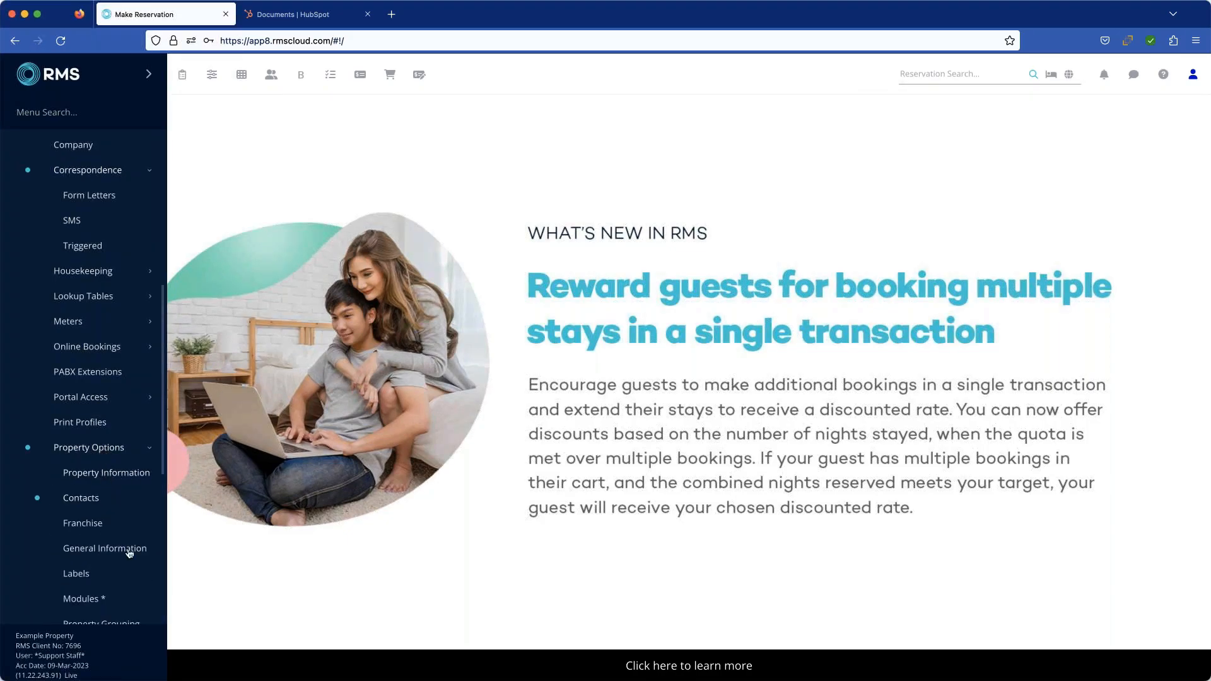
left_click(120, 549)
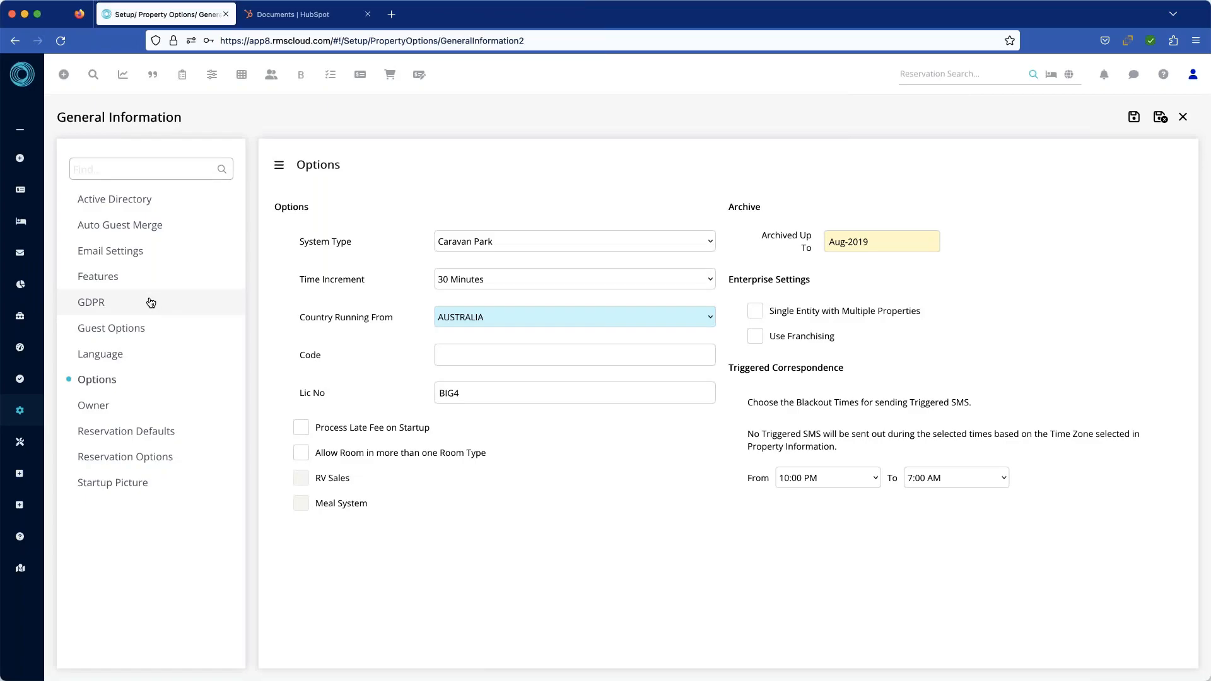
Examine the Guest Options and Reservation Options that affect master reservations, and close General Information without saving.
left_click(141, 333)
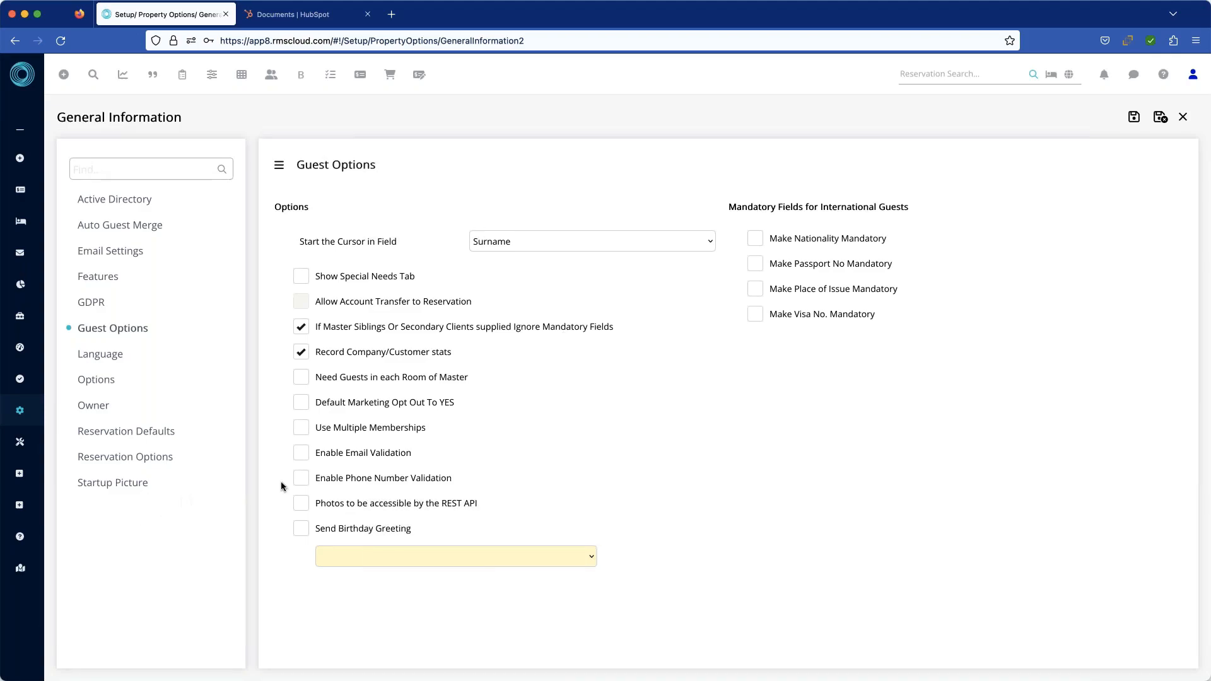
left_click(301, 378)
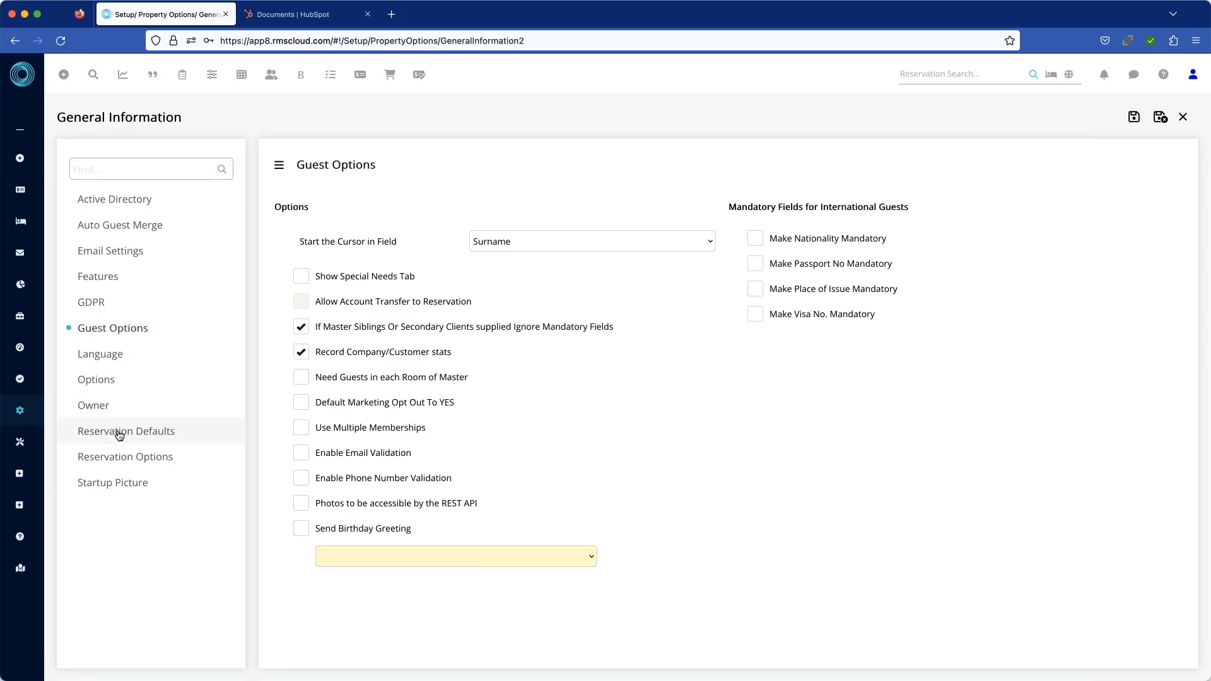
left_click(123, 457)
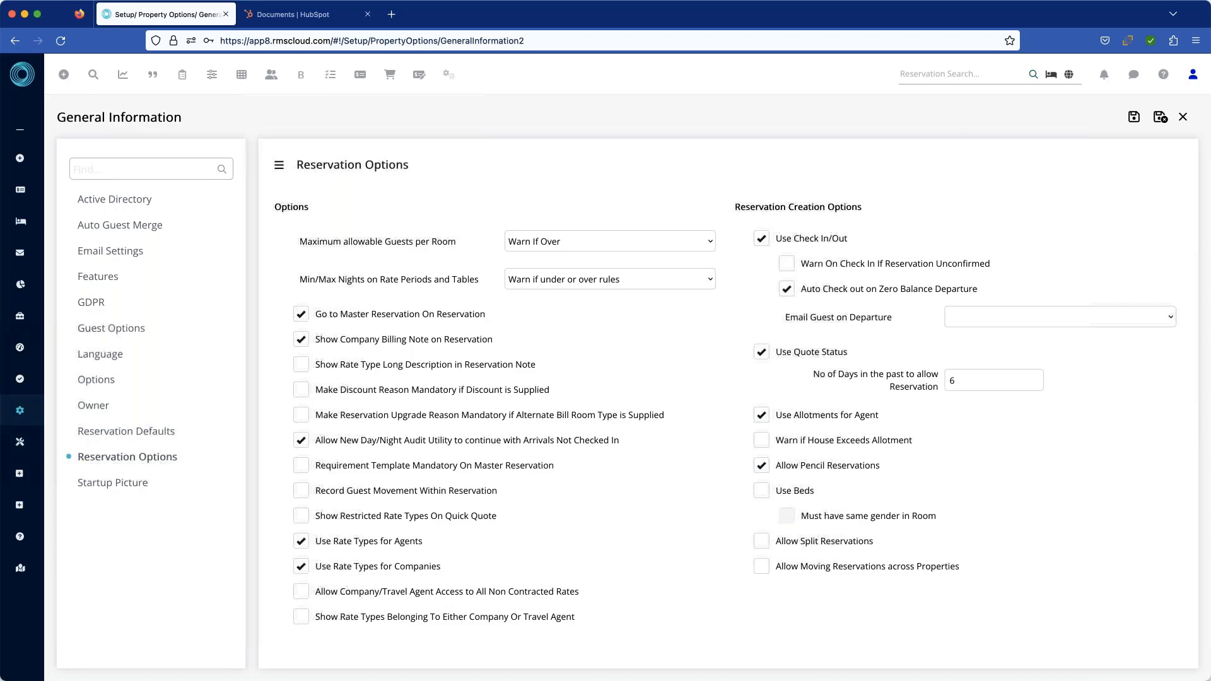
left_click(1183, 117)
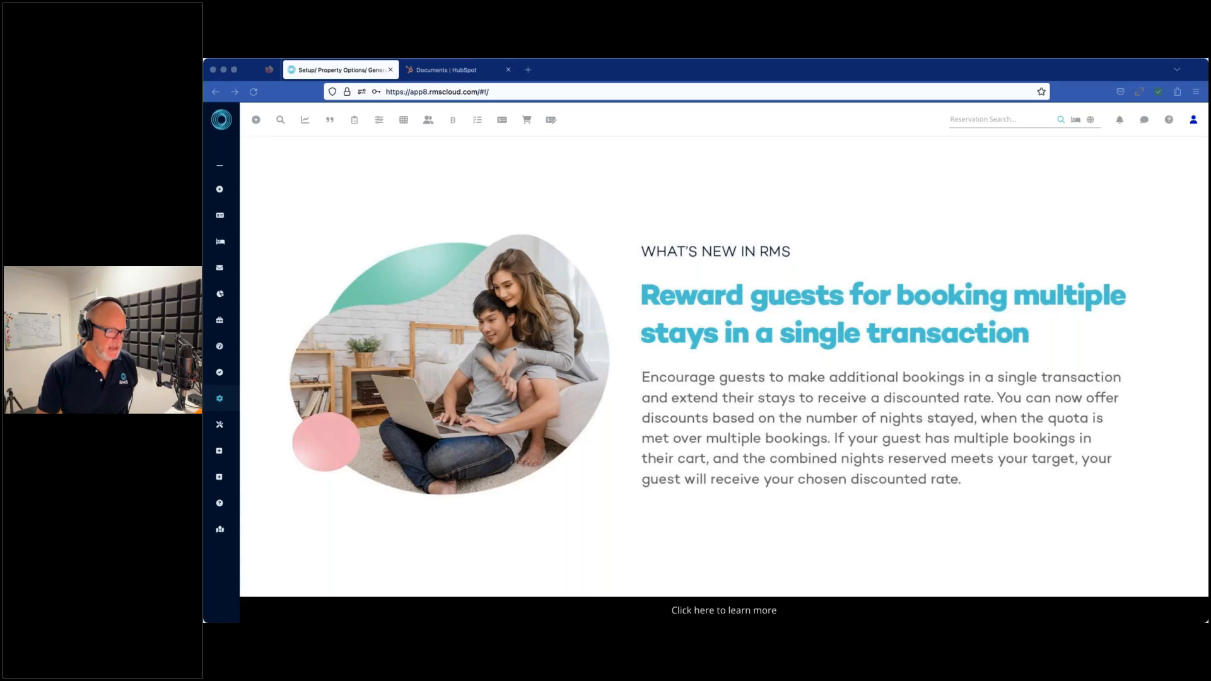
Reopen the Booking Chart and open the master reservation from the group's room 02 booking to view its guest details.
left_click(453, 122)
left_click(453, 122)
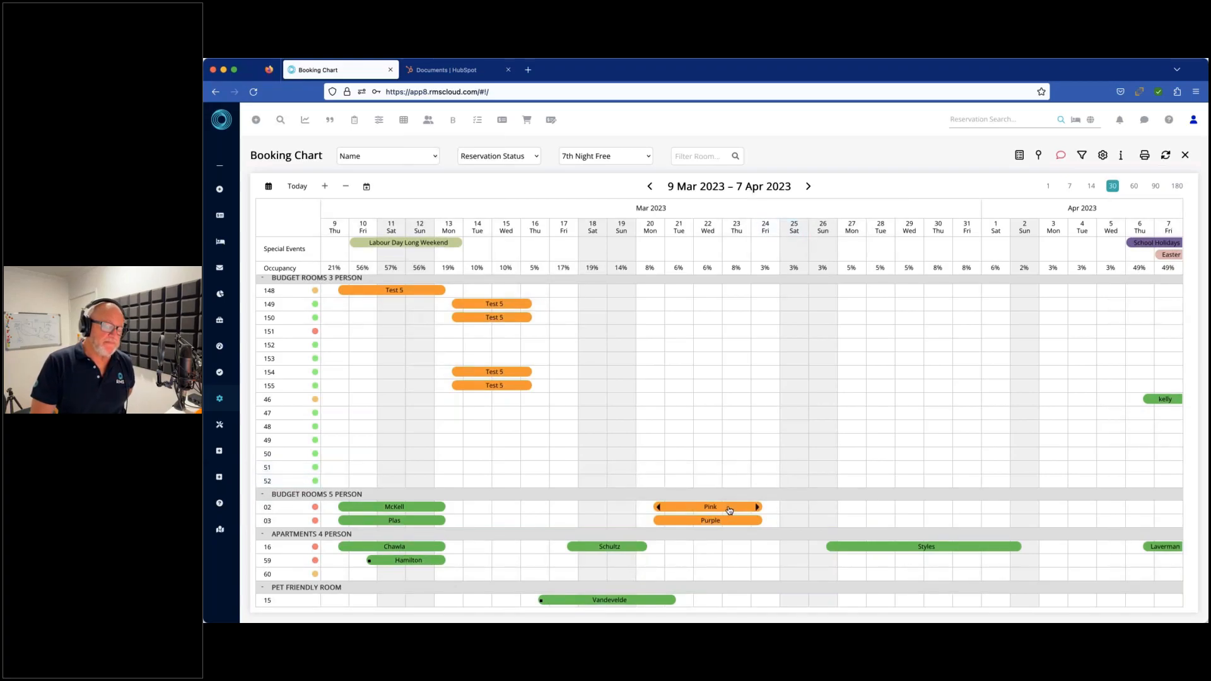
mouse_move(730, 510)
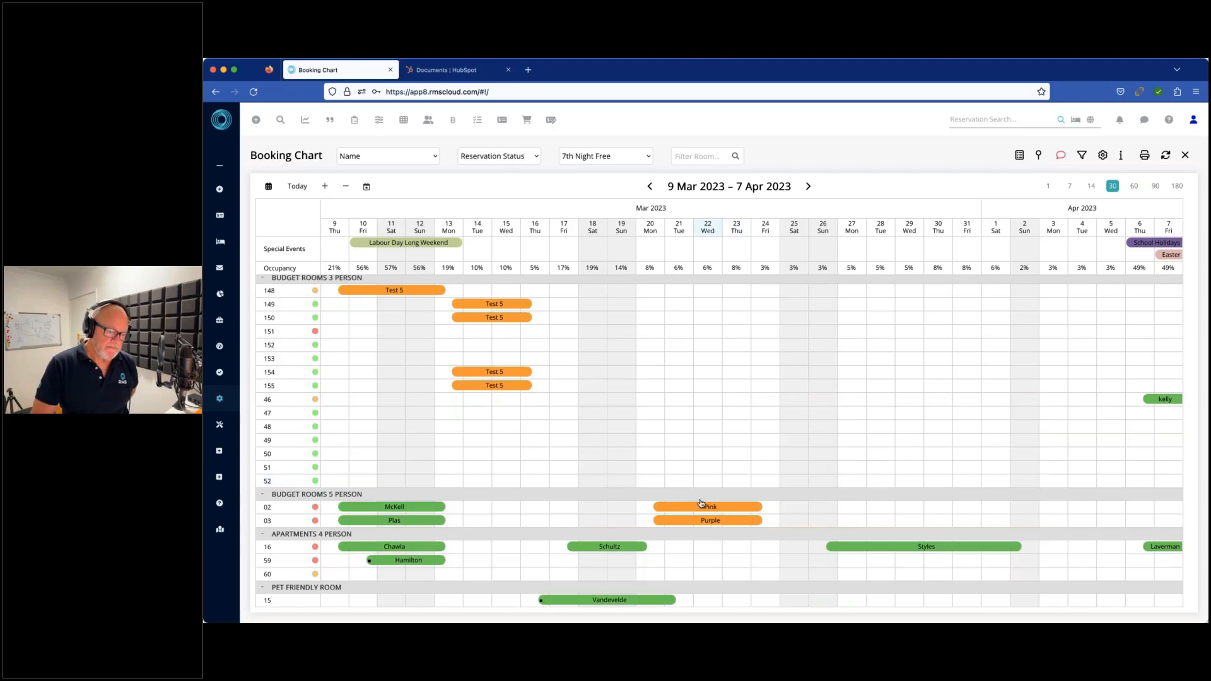
double_click(700, 508)
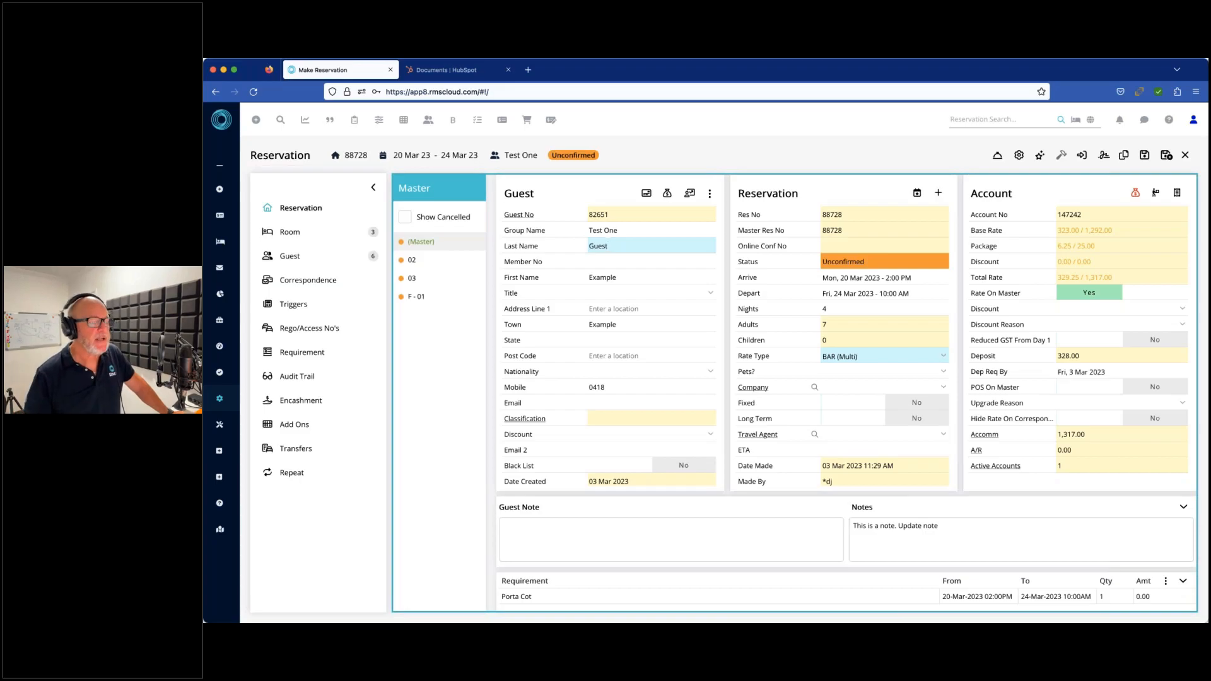
left_click(609, 246)
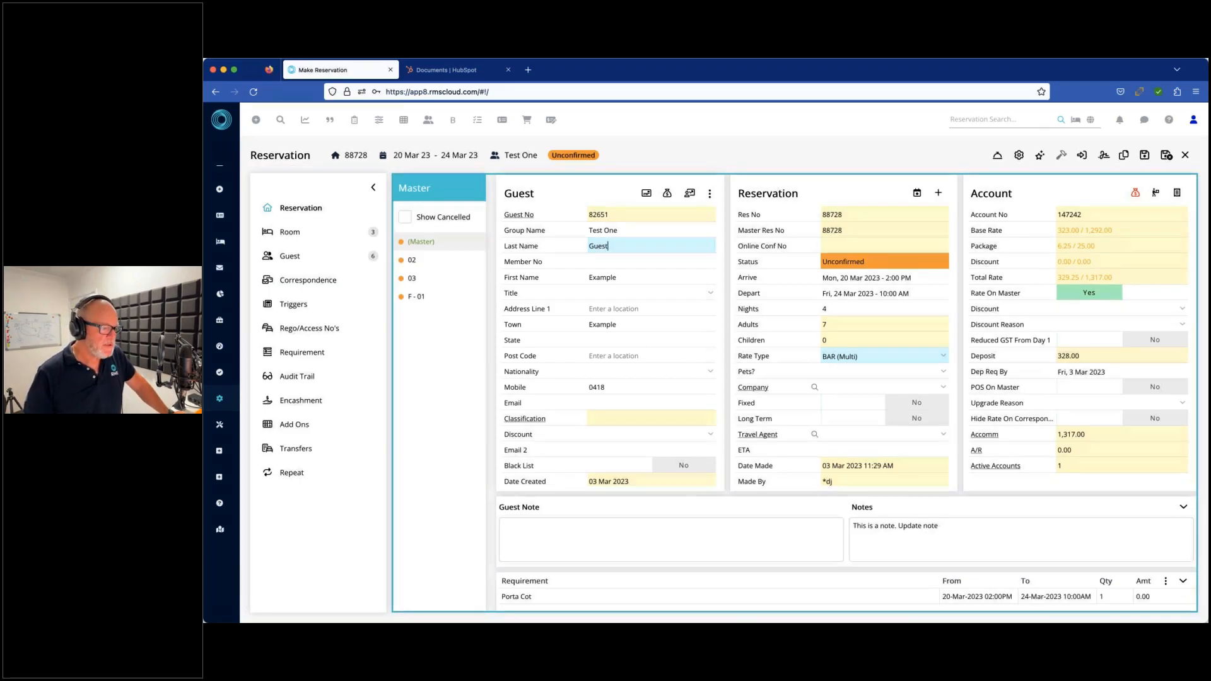
View the master reservation's room list and the Quick Quote for adding another room, and close the quote without booking.
left_click(292, 232)
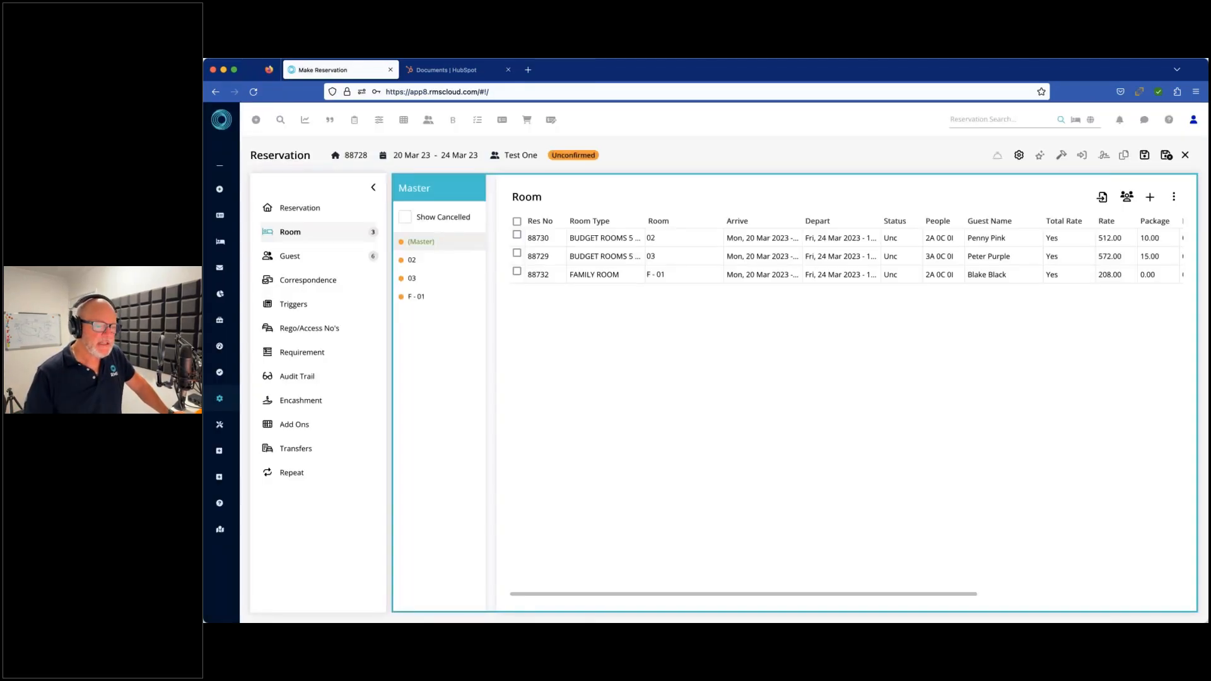
left_click(1150, 198)
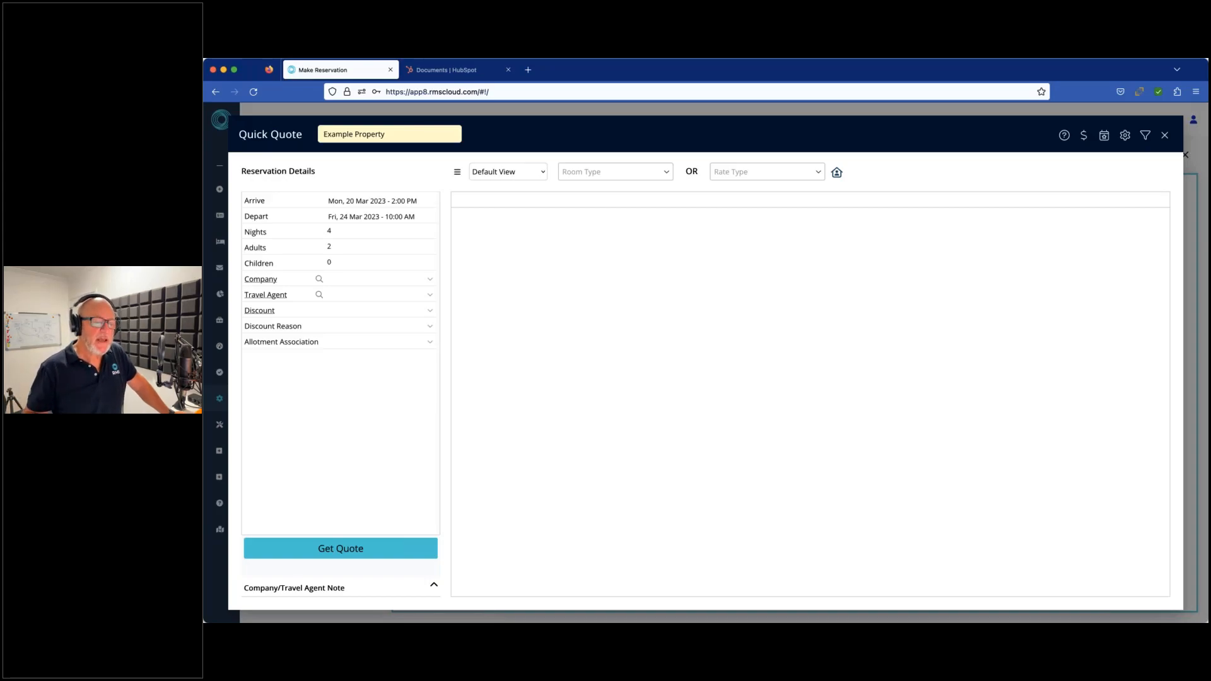
left_click(1166, 136)
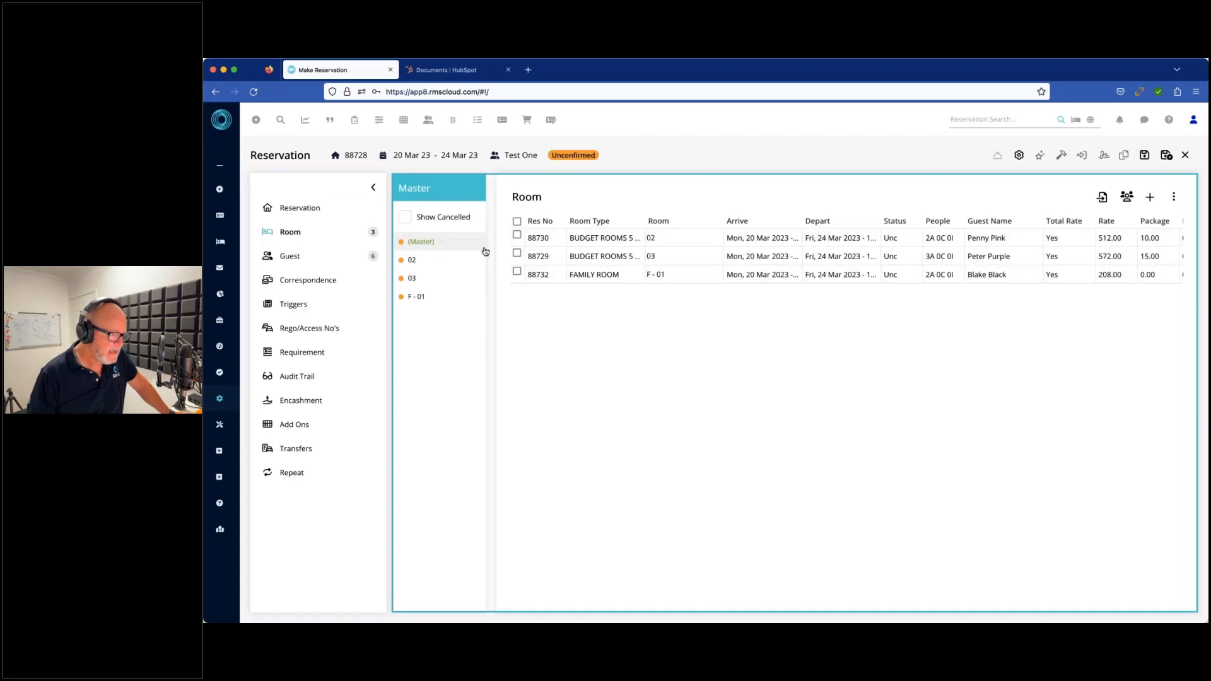
Review the master's room actions and the group update choices for room 02, and close the reservation without saving.
left_click(1176, 197)
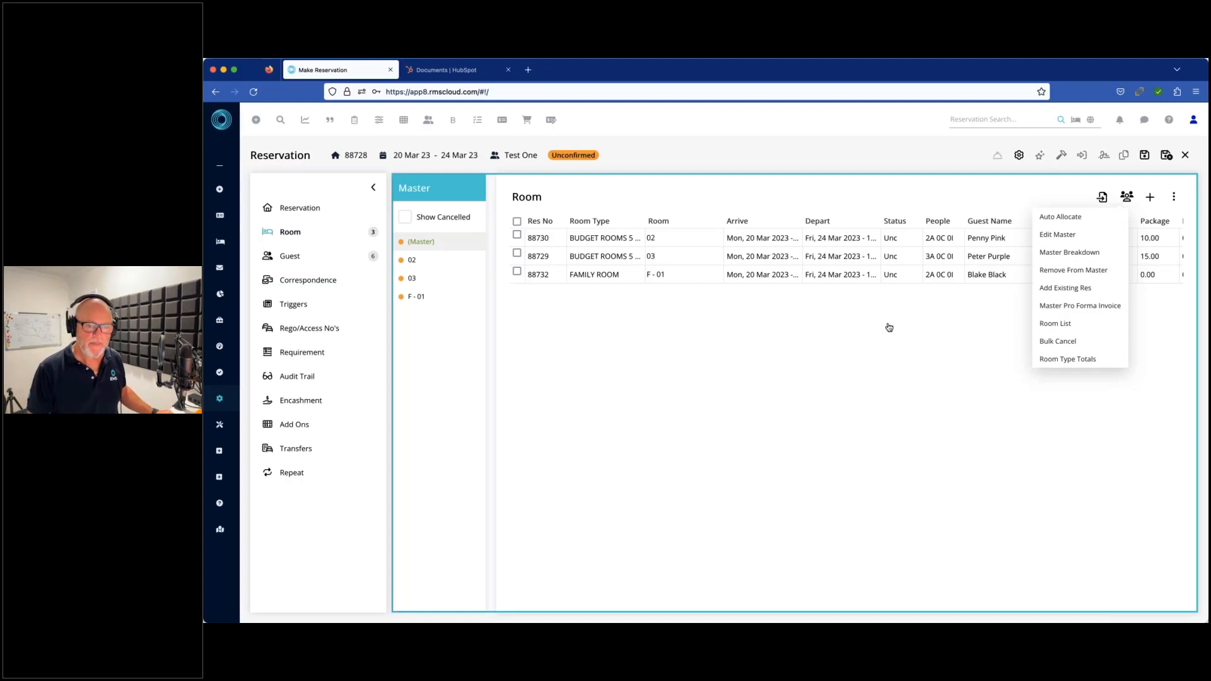
left_click(516, 236)
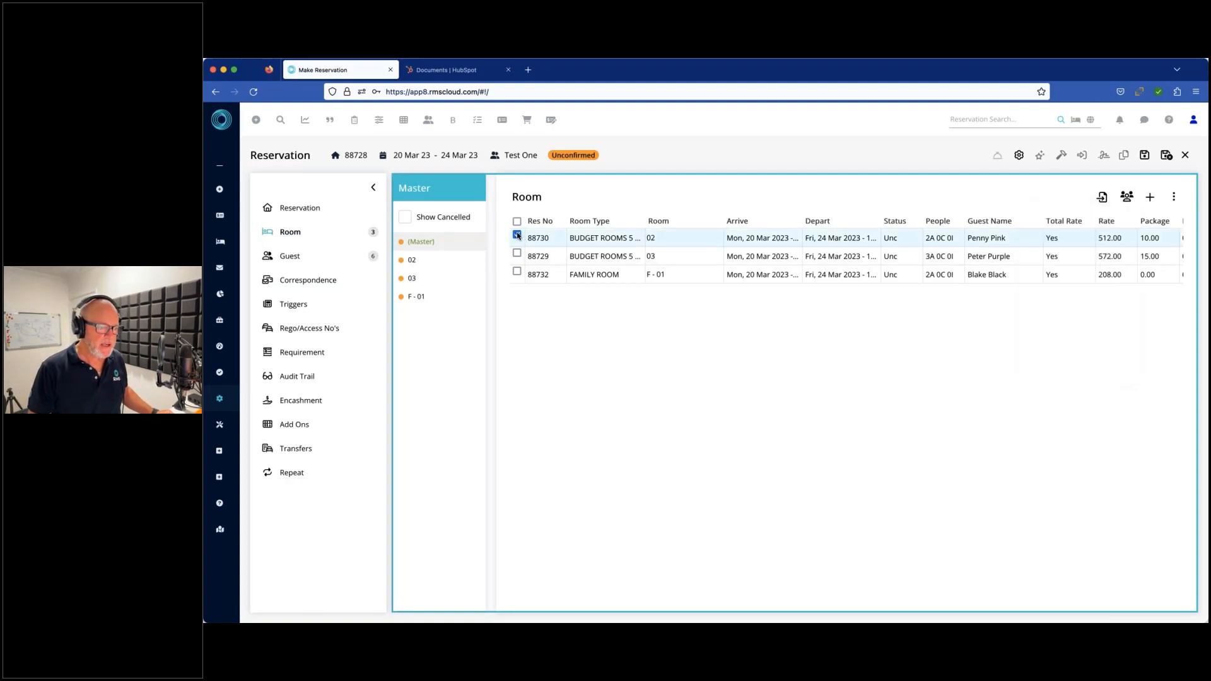
left_click(1126, 198)
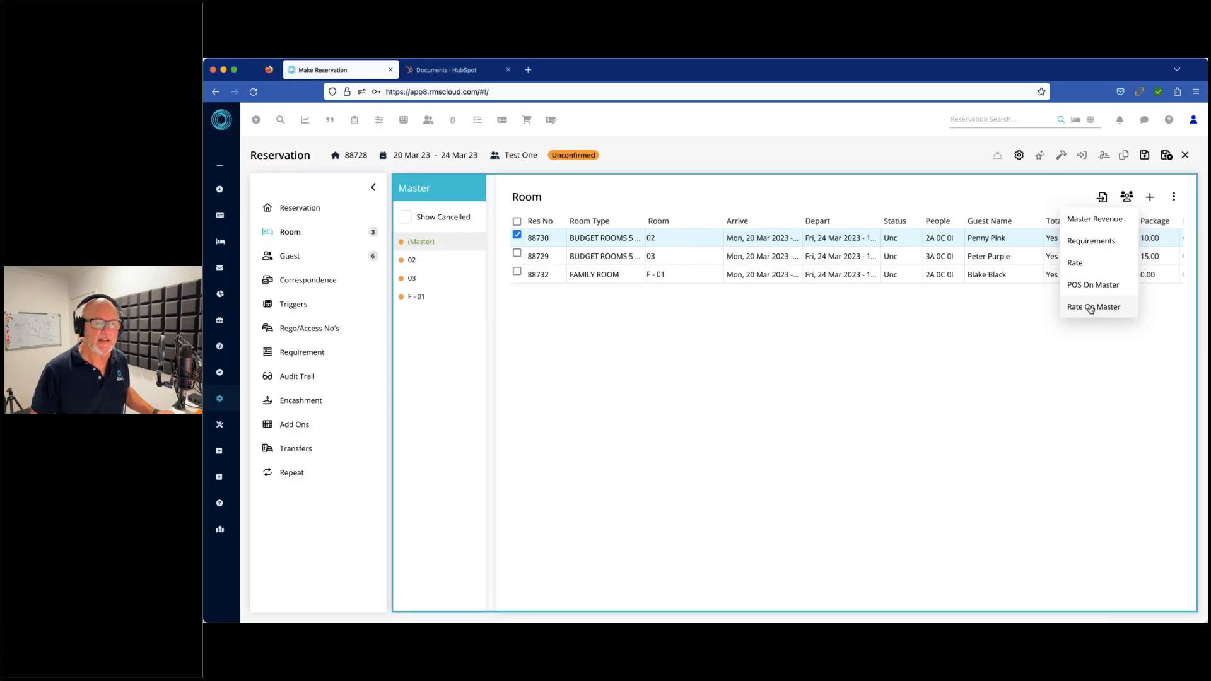
left_click(787, 327)
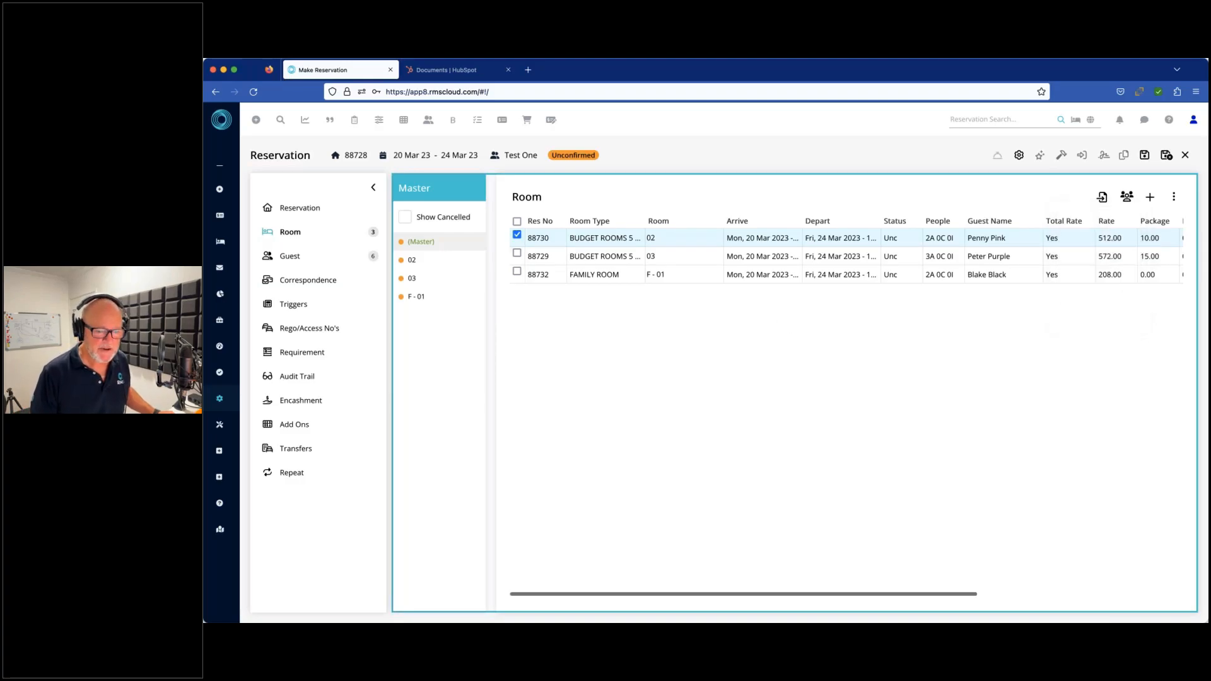
left_click(1187, 155)
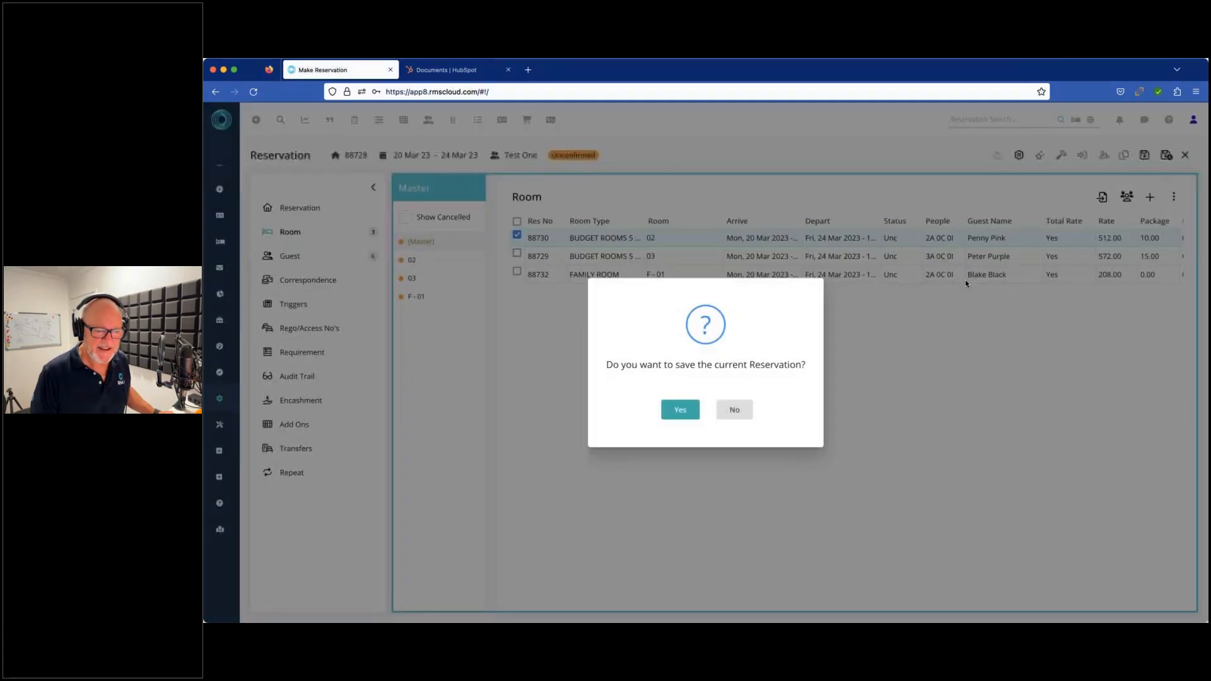
left_click(743, 410)
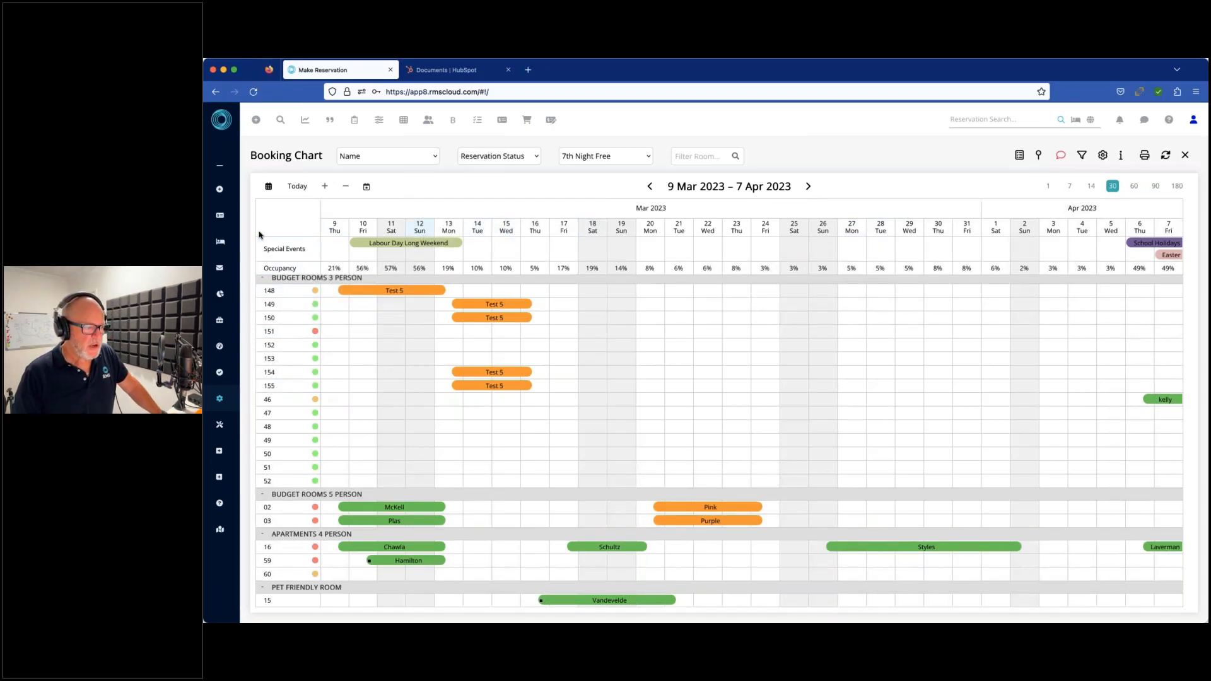
Open a new Master Reservation form to view its reservation details and room type grid, and close it without saving.
mouse_move(218, 221)
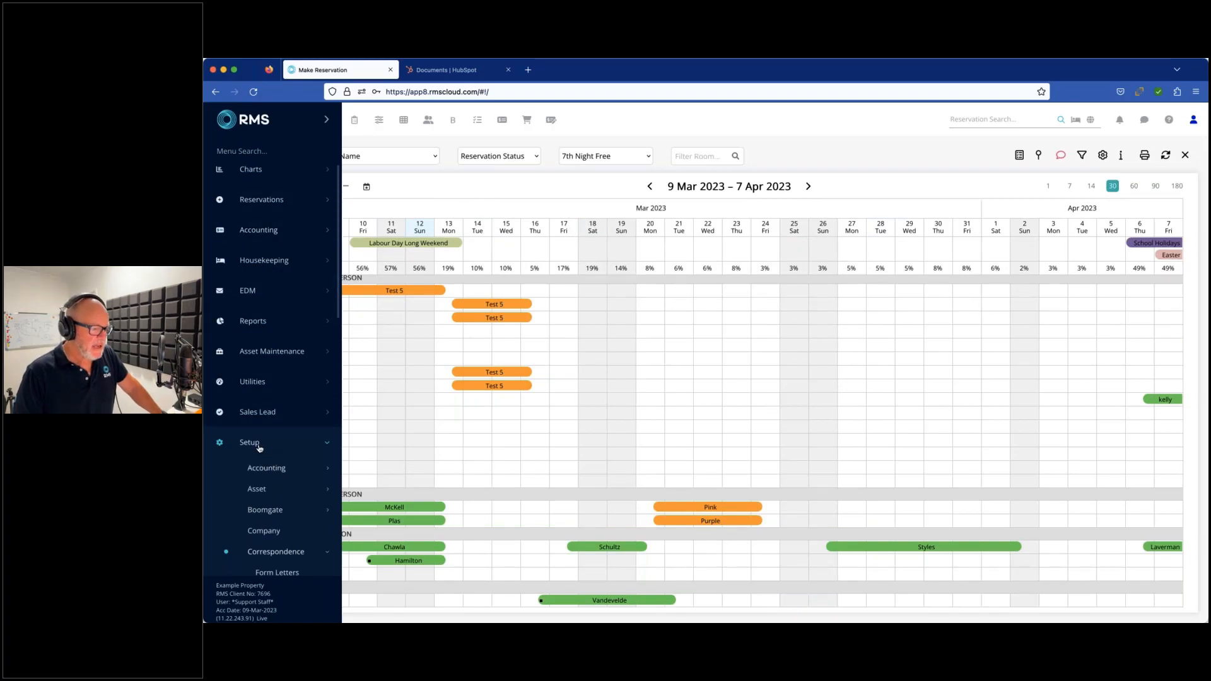
left_click(261, 435)
left_click(276, 206)
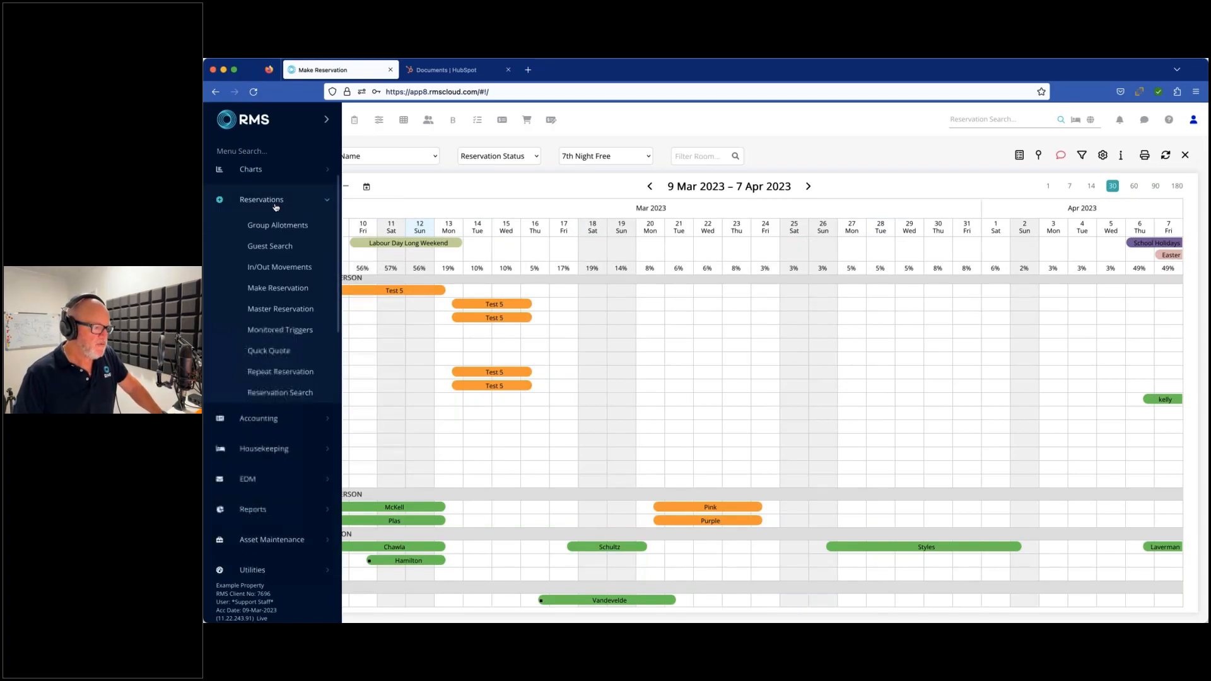
left_click(275, 309)
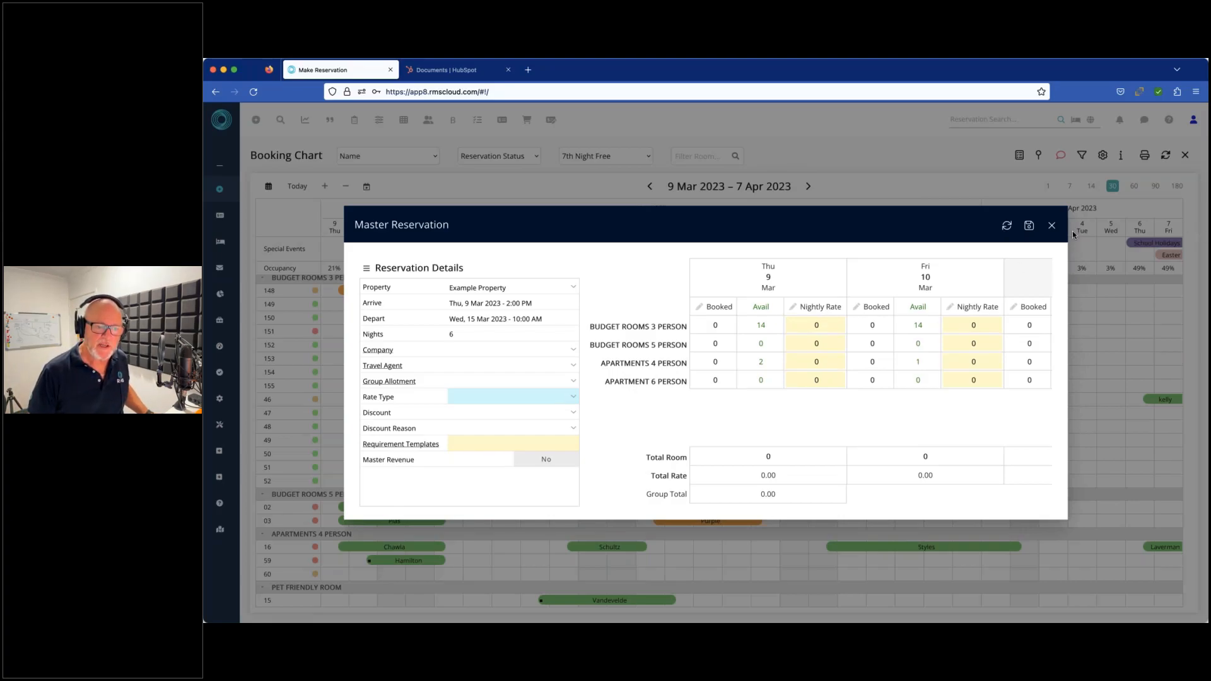
left_click(1051, 225)
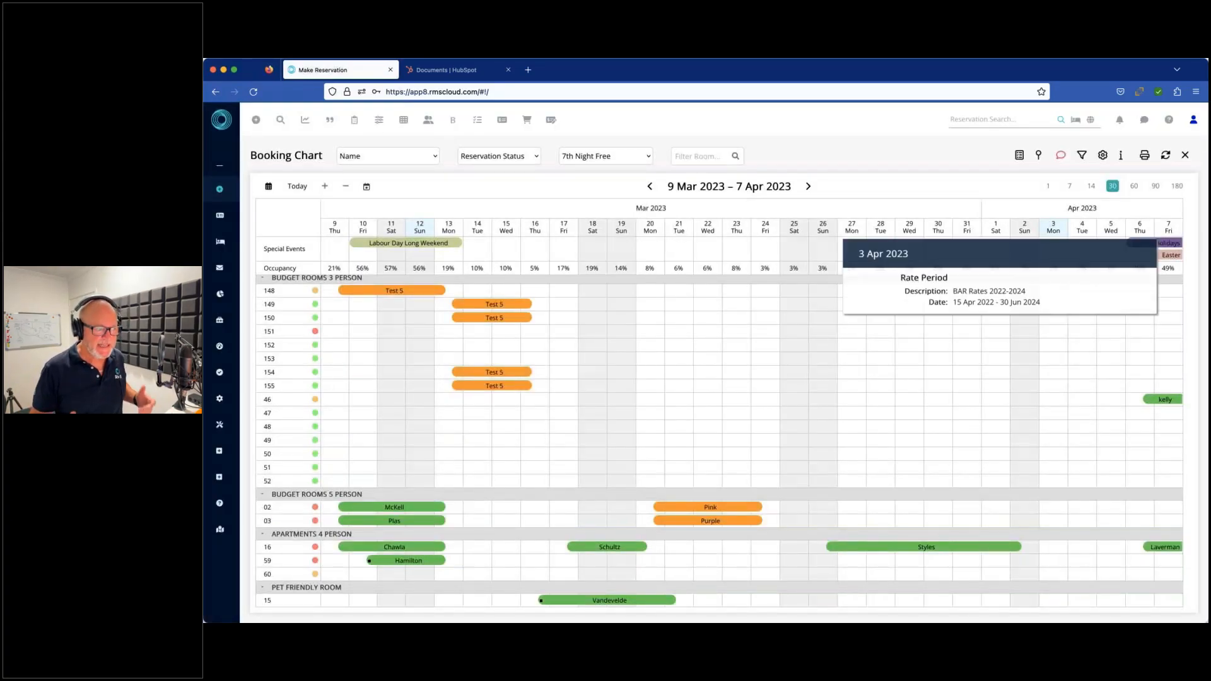
Get a Quick Quote for 9 Mar to 10 Mar 2023 using the BAR (Multi) rate type.
left_click(331, 123)
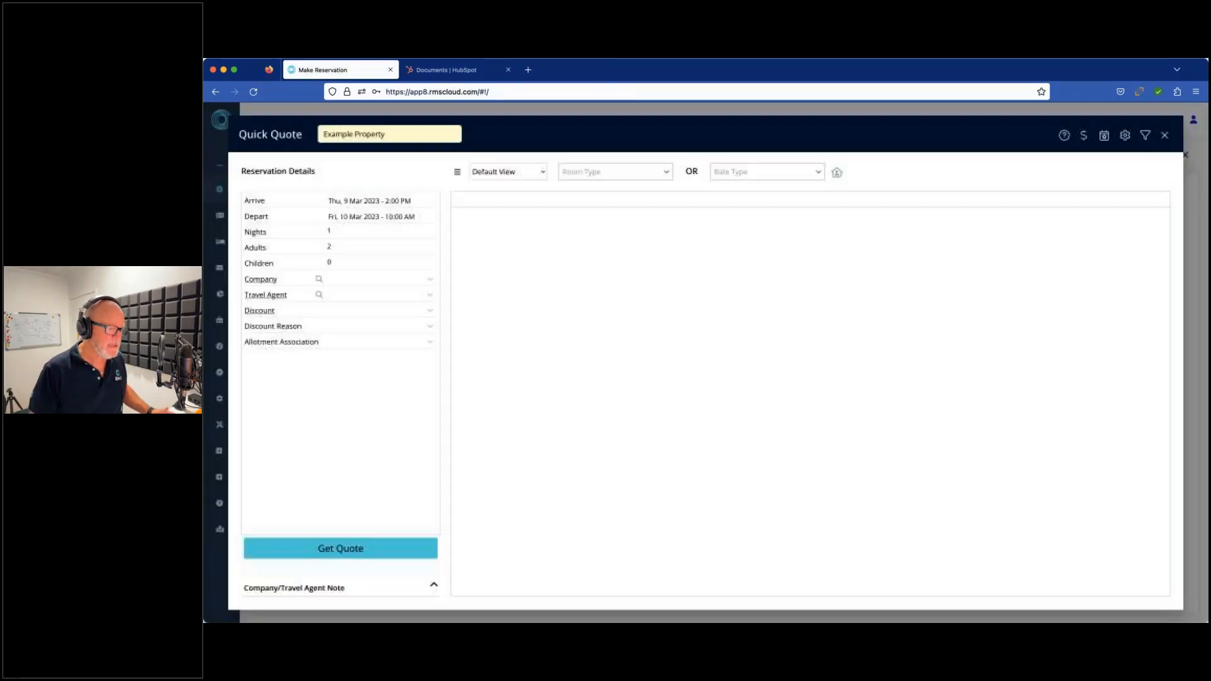
left_click(819, 173)
left_click(740, 218)
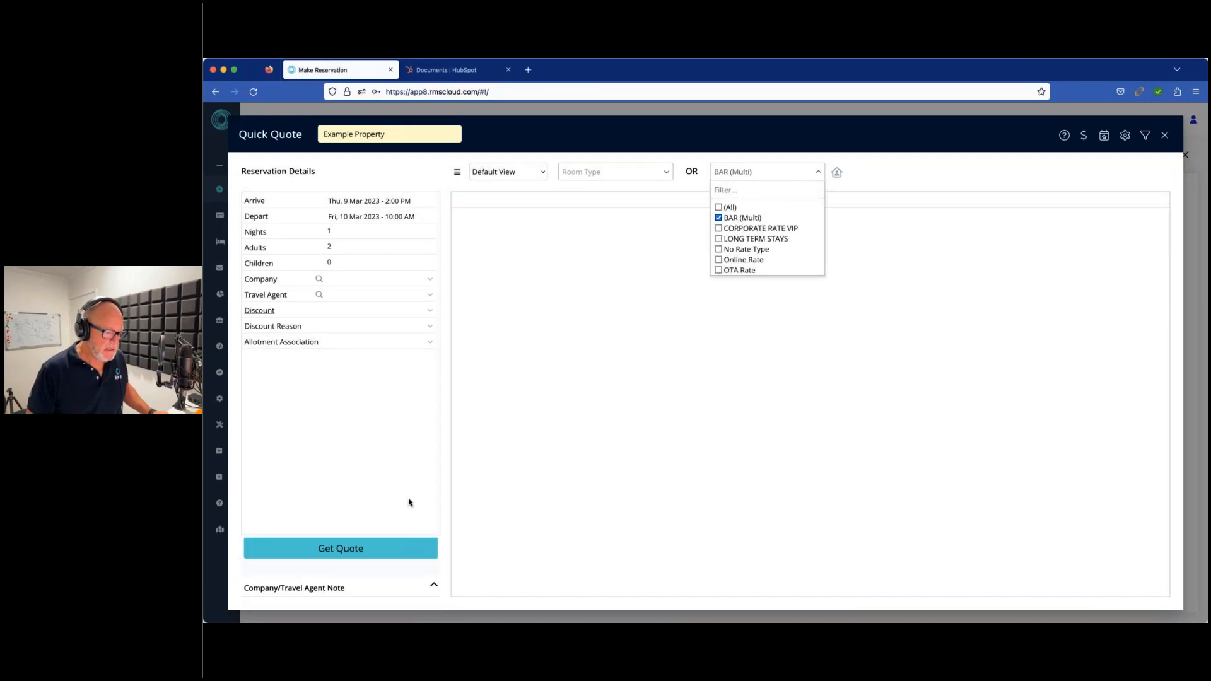
left_click(380, 551)
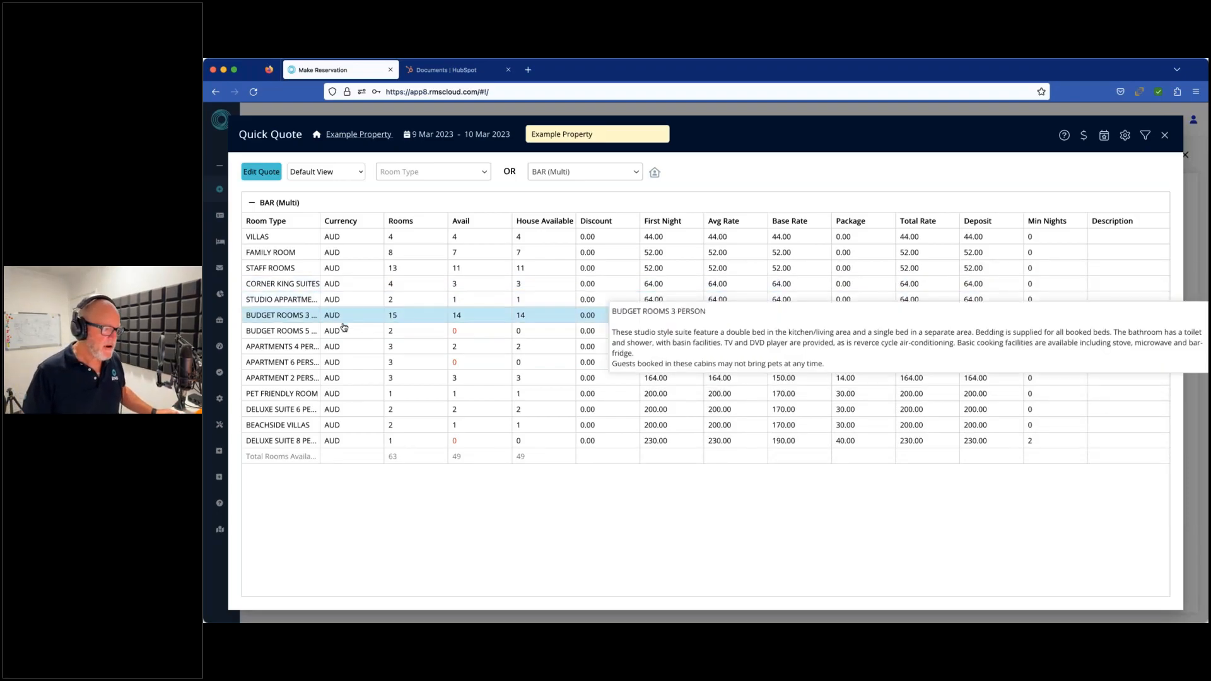
View the individual rooms of the 3-person budget room type, sort them by nights booked, and close the quote without booking.
left_click(293, 315)
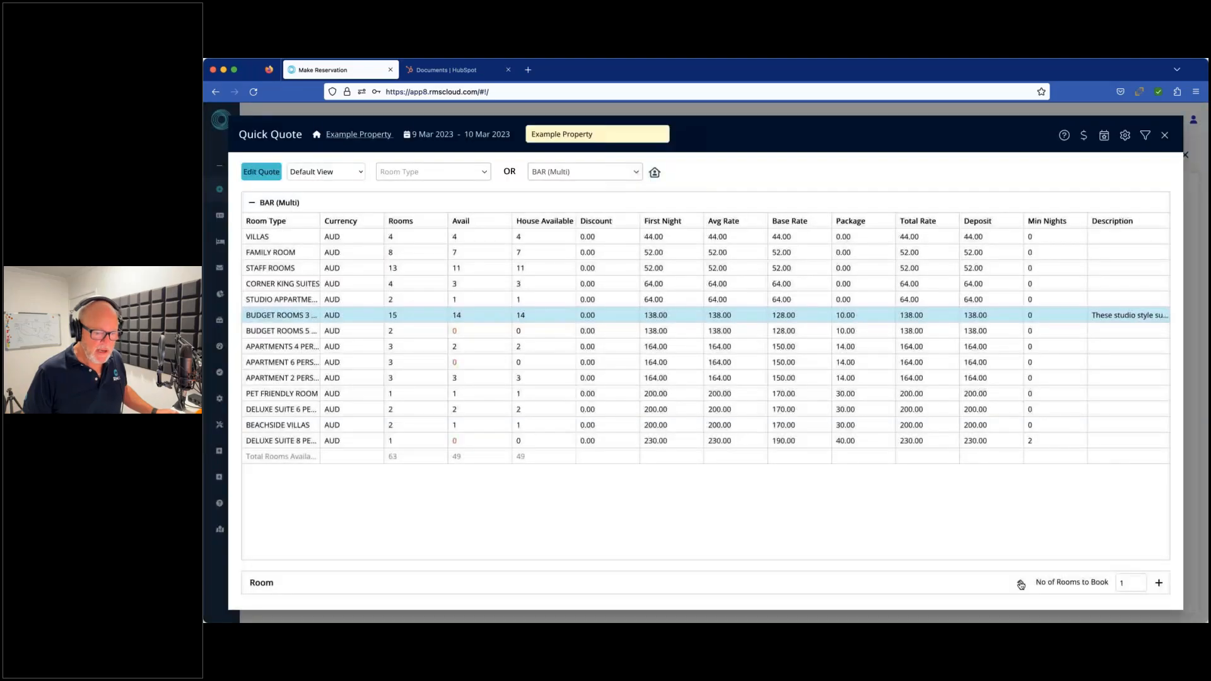
left_click(1021, 585)
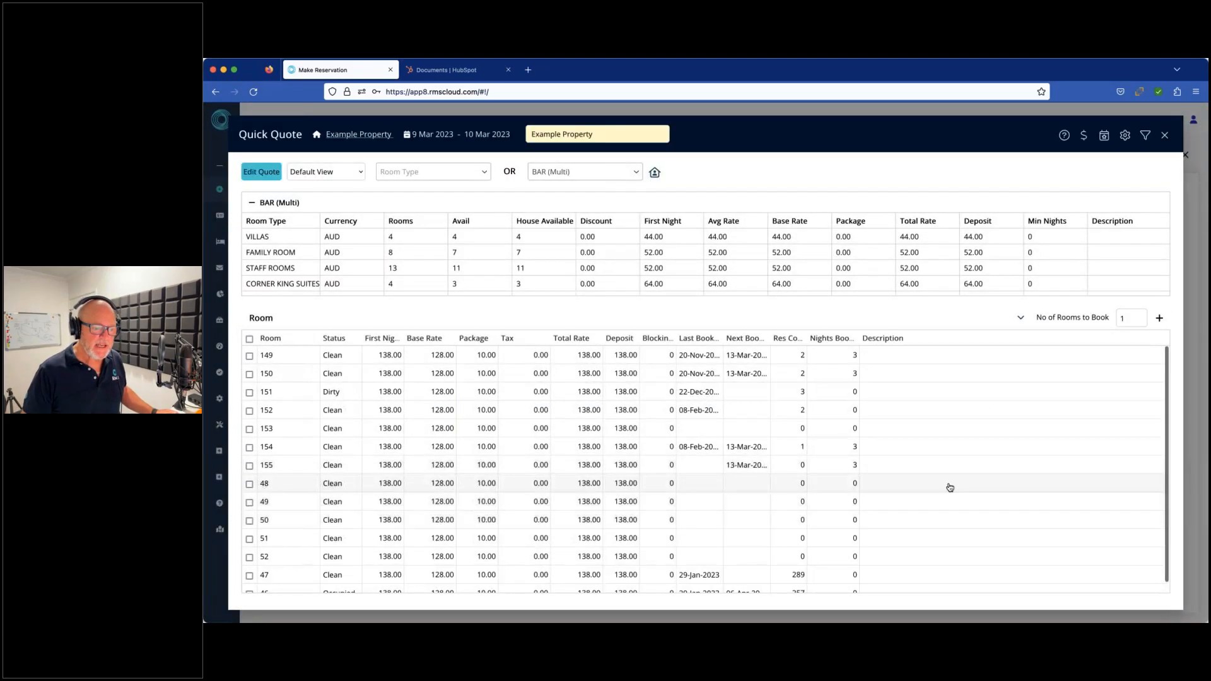
left_click(834, 339)
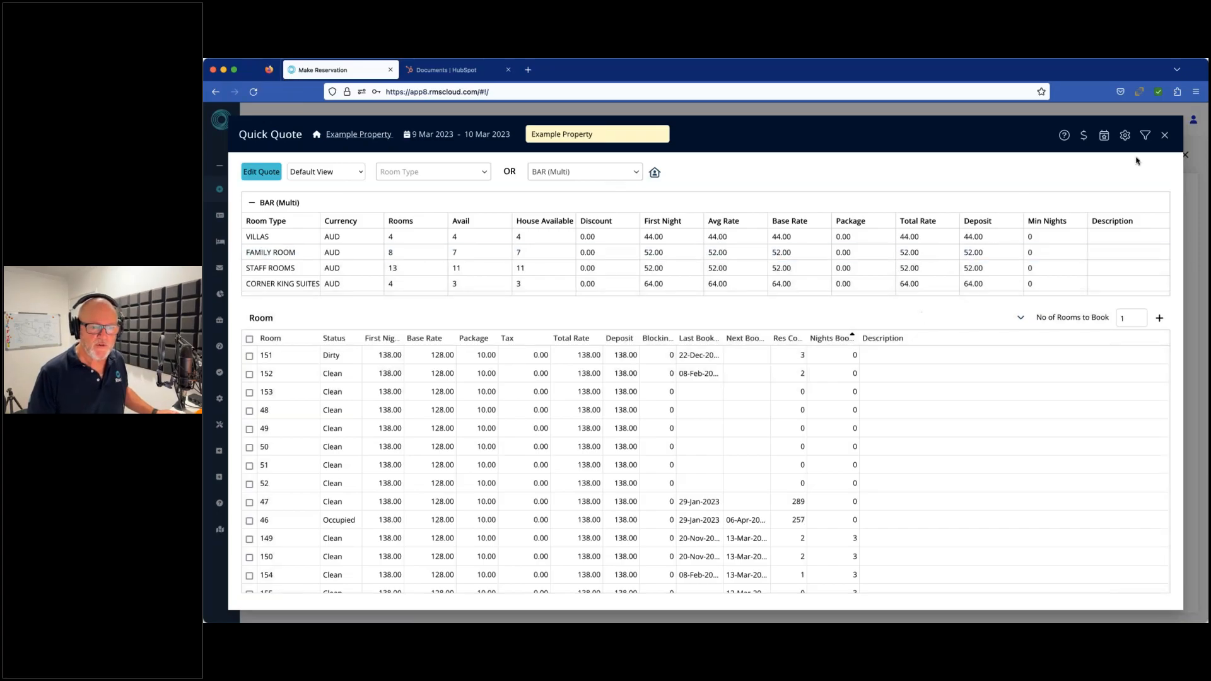
left_click(1166, 138)
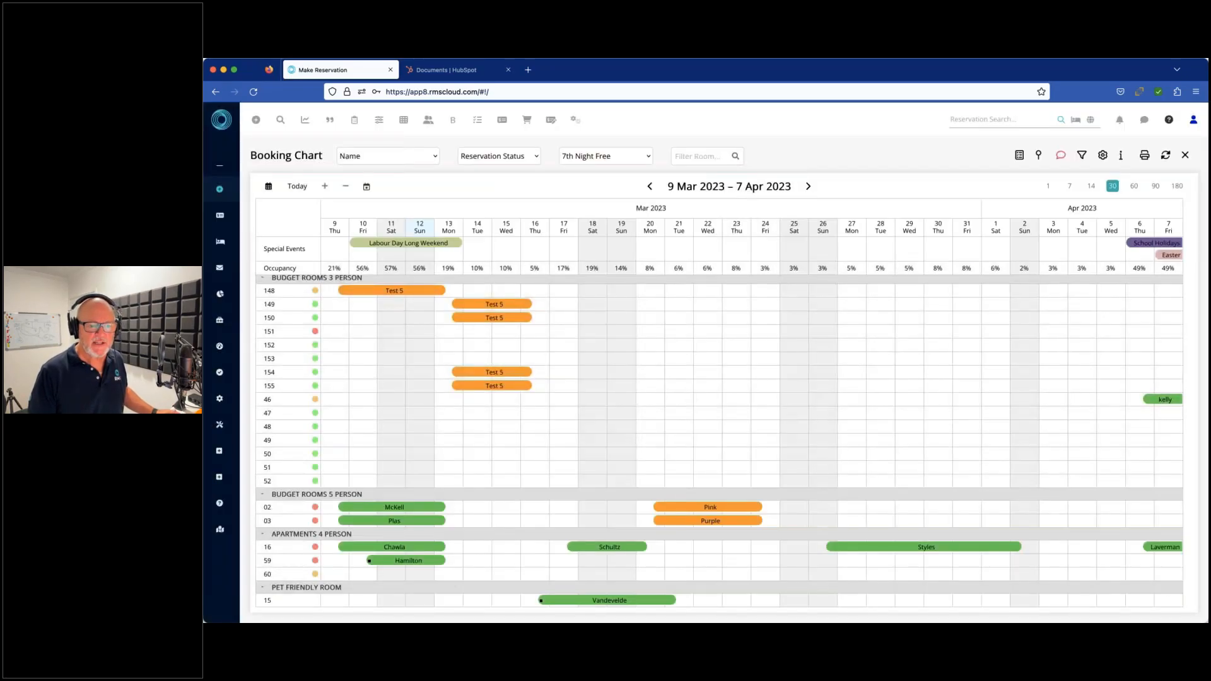